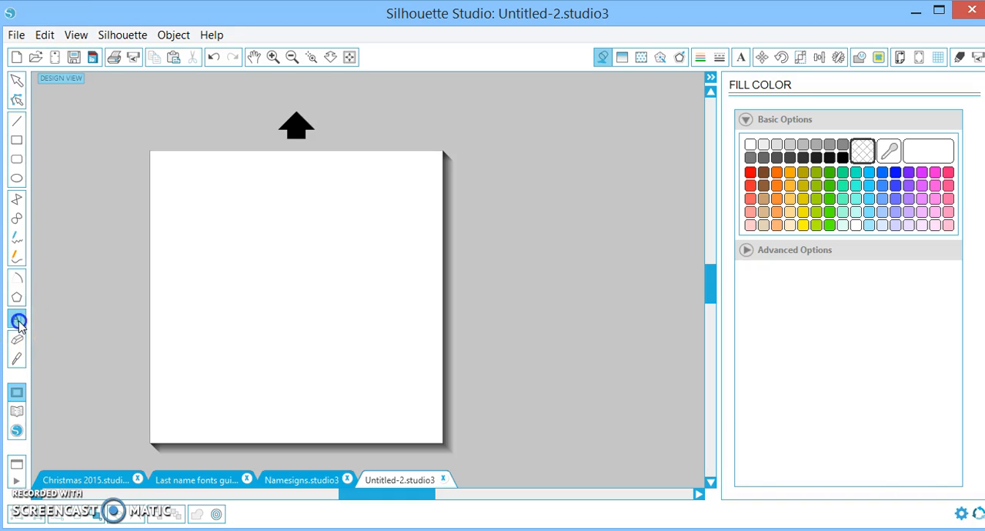
- Add a capital S text object on the page in Times New Roman
click(18, 321)
click(193, 239)
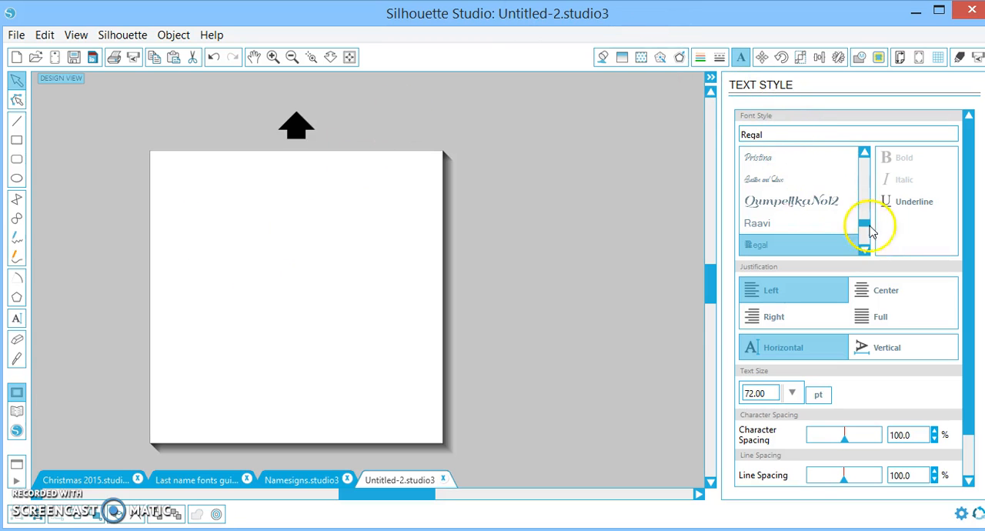
drag(866, 224, 866, 160)
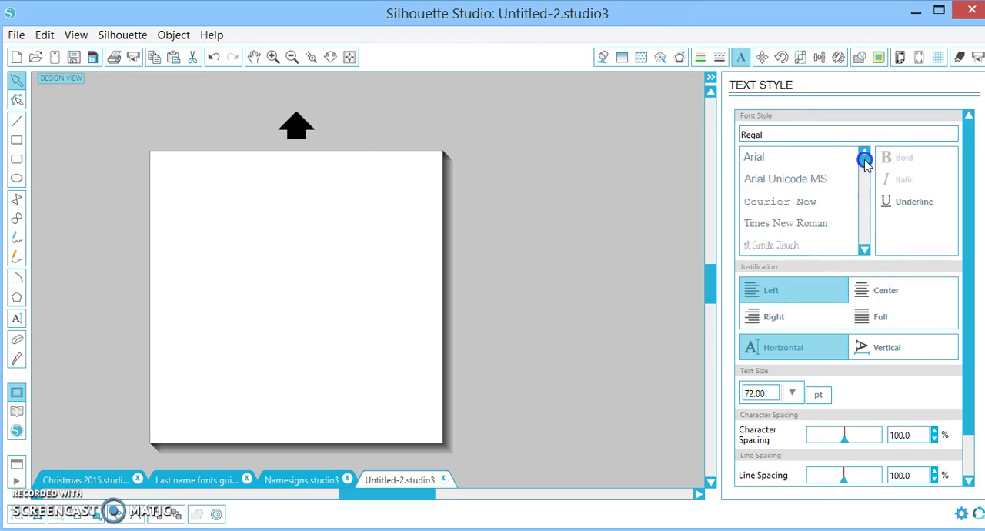
click(822, 225)
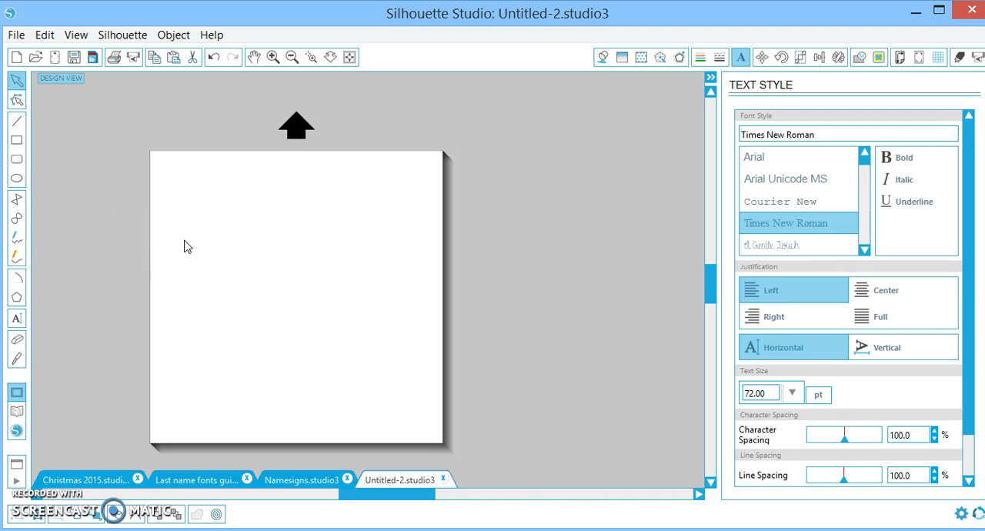
text(S)
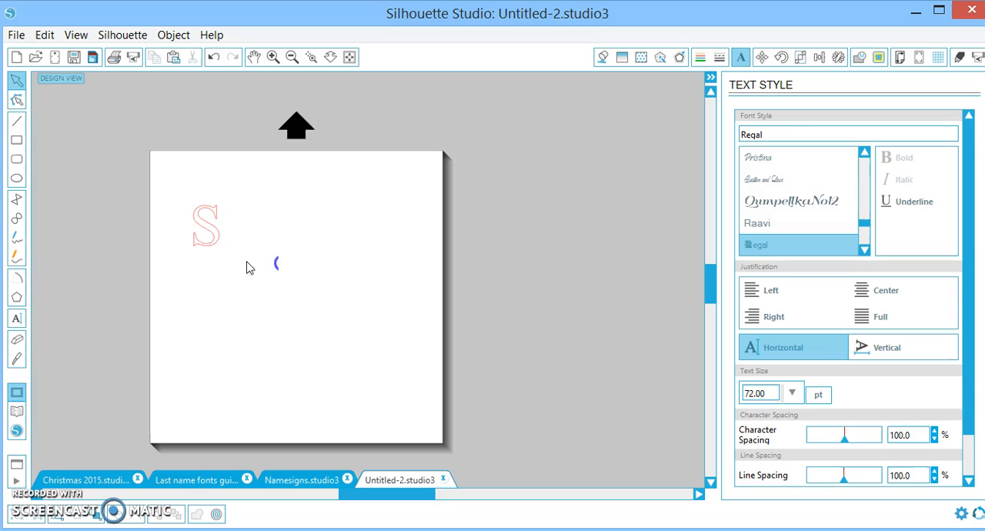
click(220, 244)
- Enlarge the S to nearly fill the page height and position it on the page
click(213, 244)
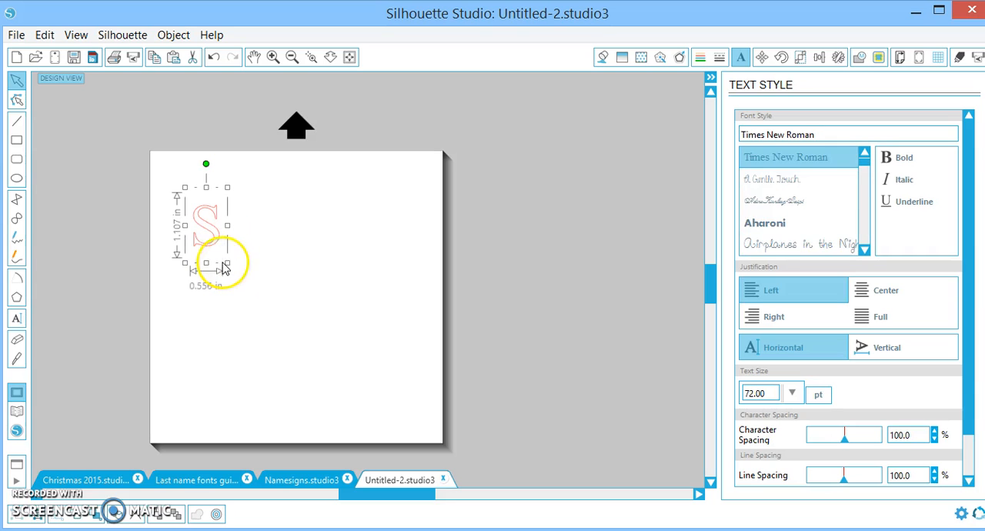
drag(227, 266, 469, 415)
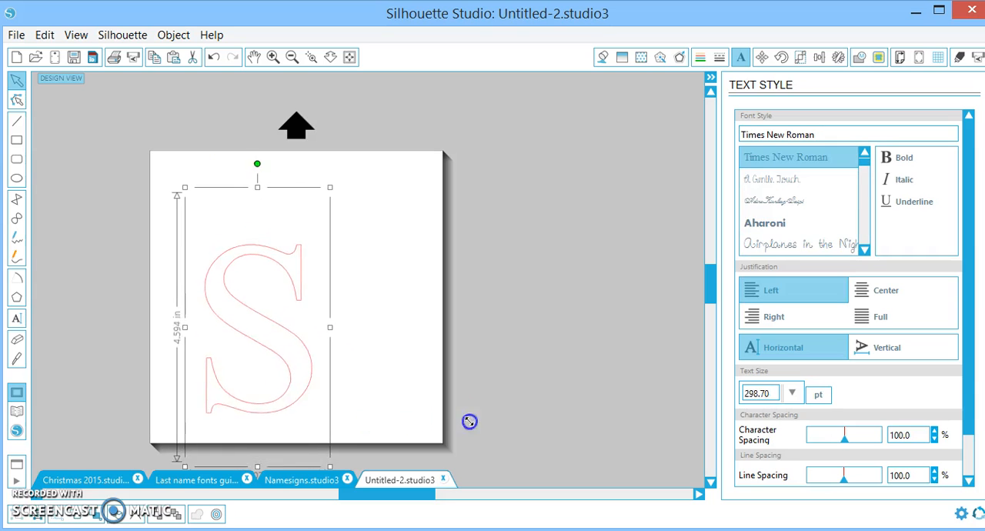
drag(265, 274, 298, 231)
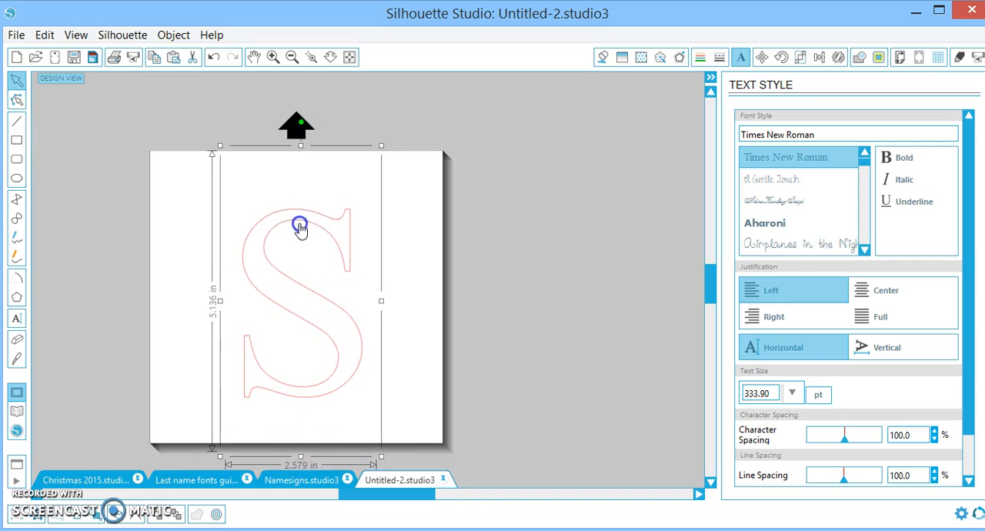
drag(218, 145, 182, 89)
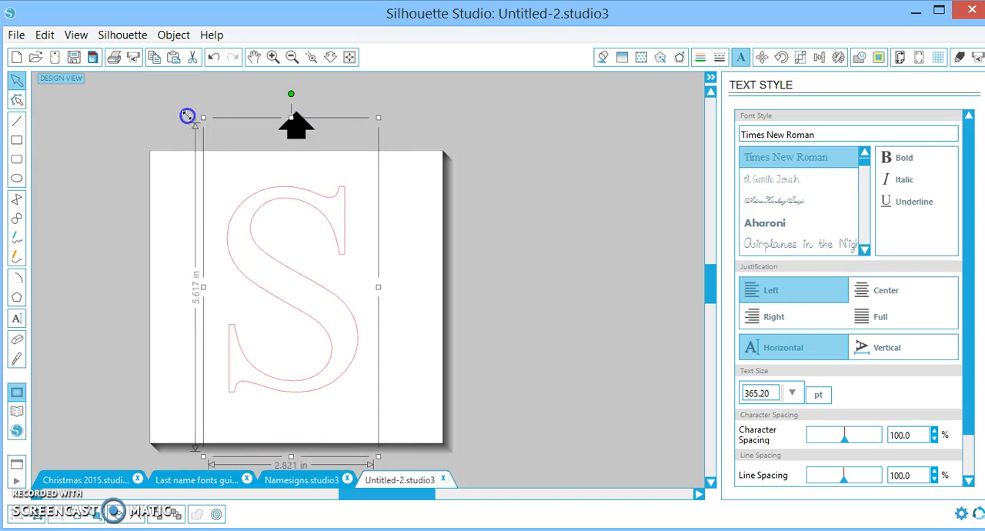
drag(291, 183, 305, 198)
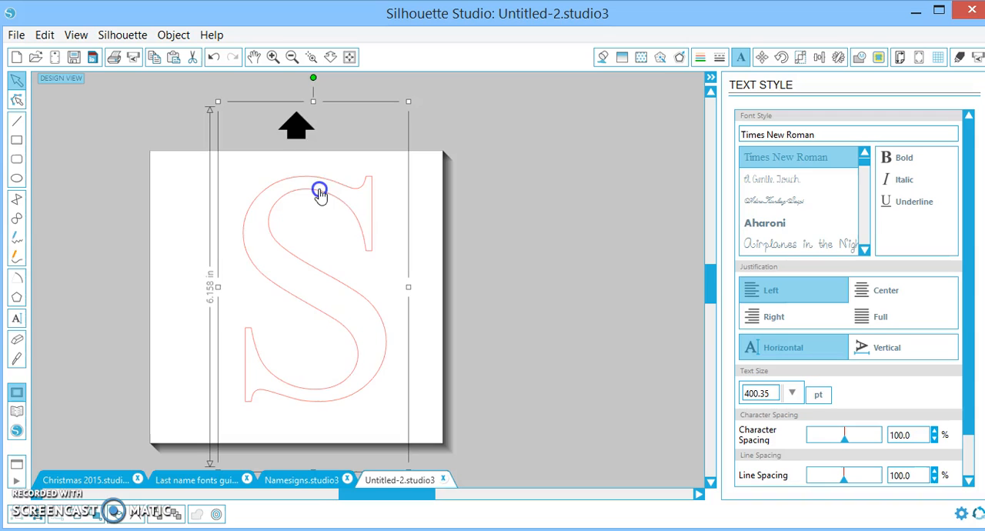
- Subtract a rectangle across the middle of the S, splitting it into upper and lower pieces
click(17, 140)
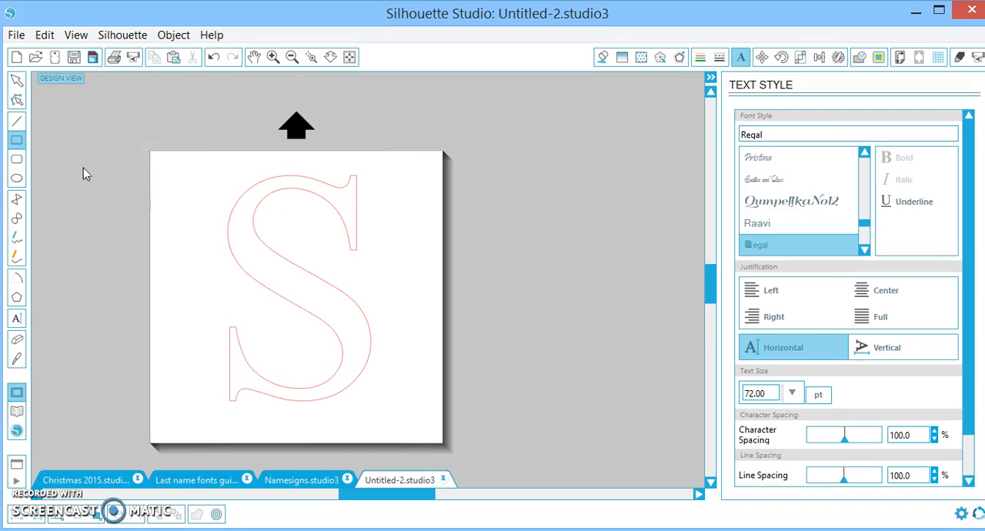
mouse_move(189, 265)
mouse_down()
mouse_move(286, 265)
mouse_move(412, 299)
mouse_up()
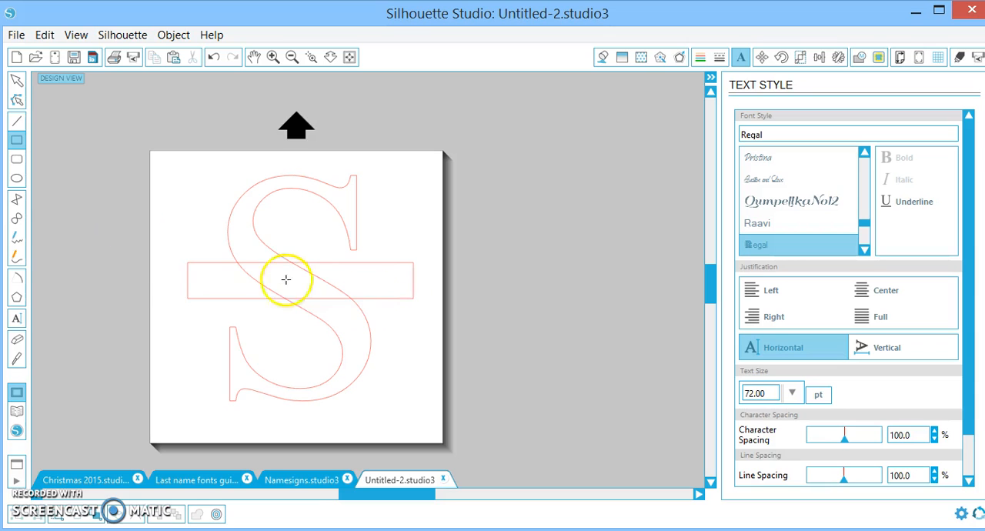
drag(206, 199, 323, 407)
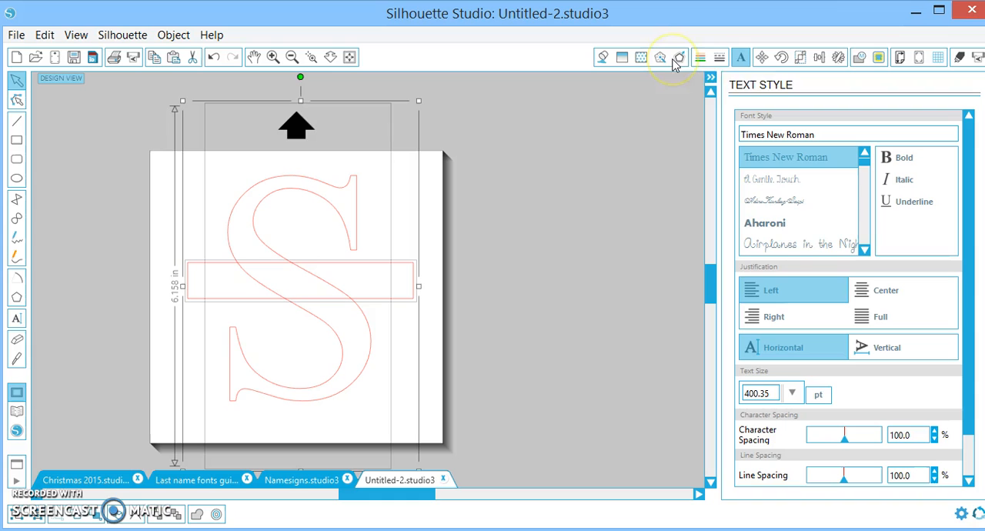
click(859, 57)
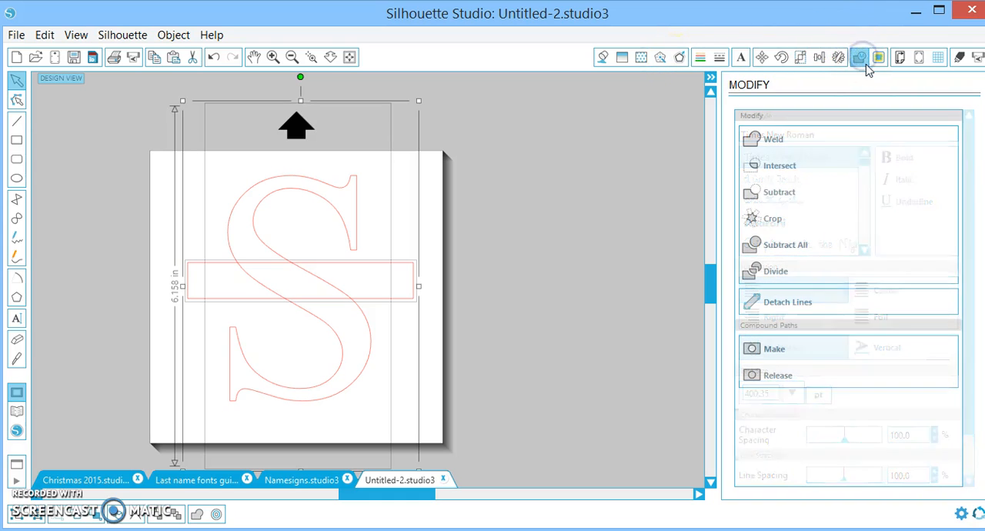
click(779, 192)
click(419, 328)
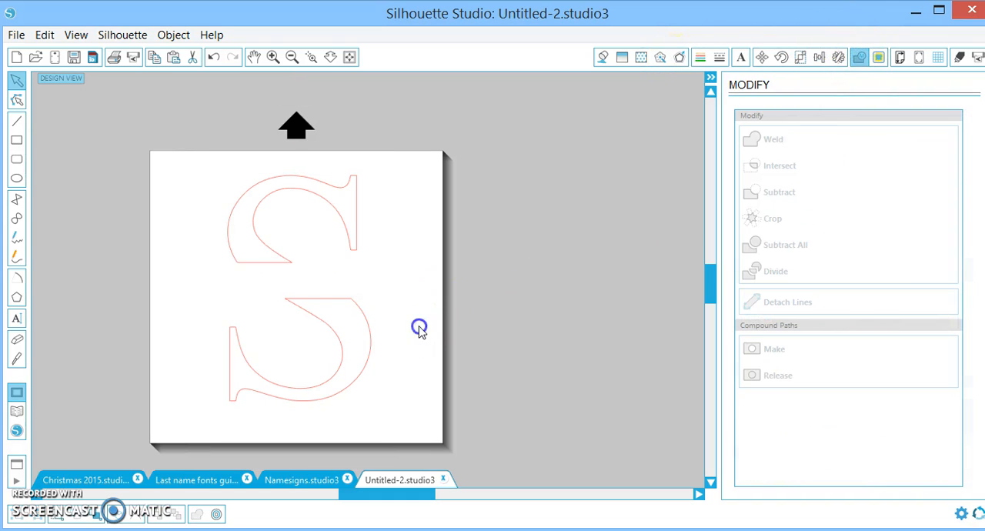
- Nudge the upper piece up and the lower piece down to widen the gap
click(350, 235)
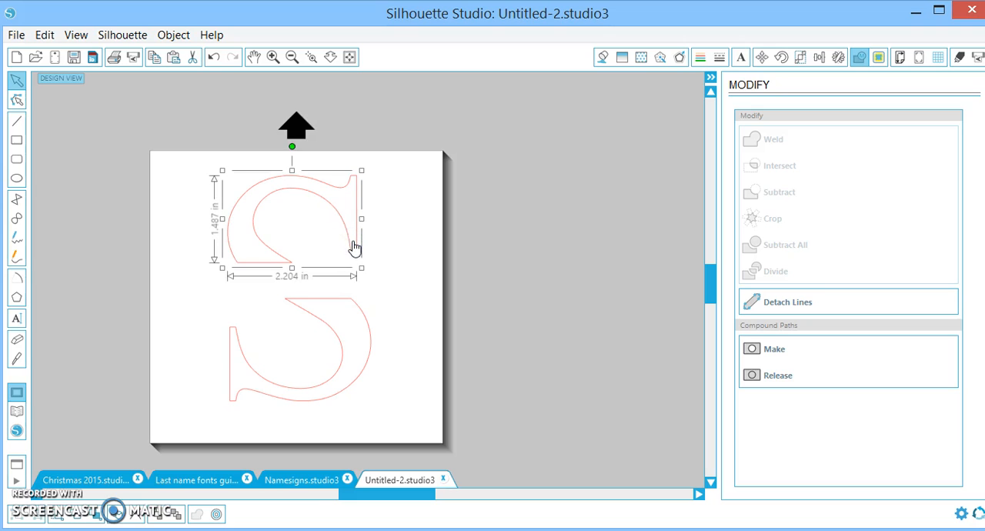
key(Up)
key(Up)
key(Up)
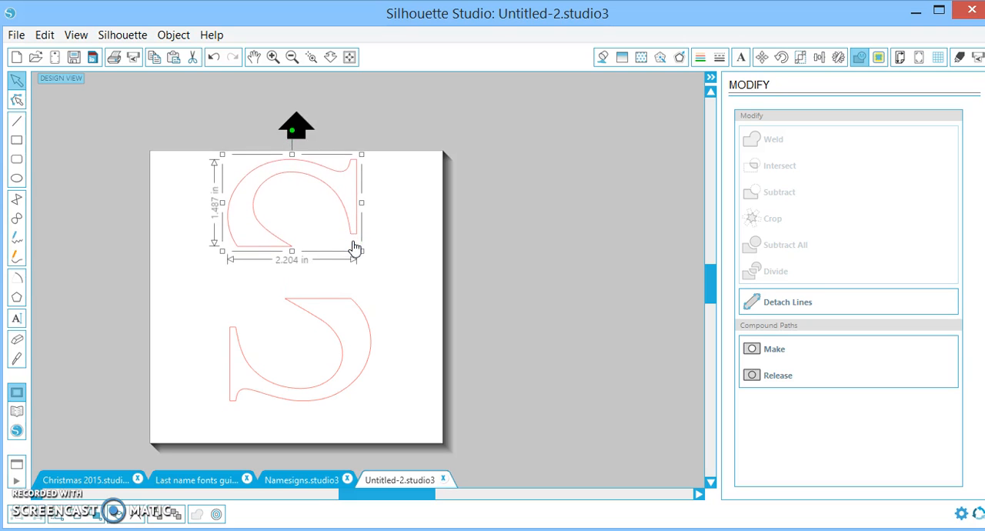
click(310, 310)
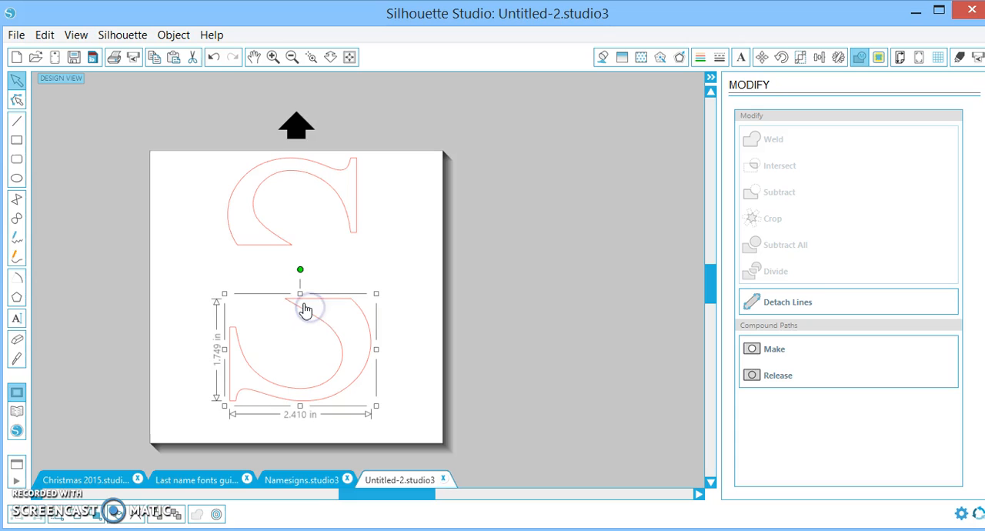
key(Down)
key(Down)
key(Down)
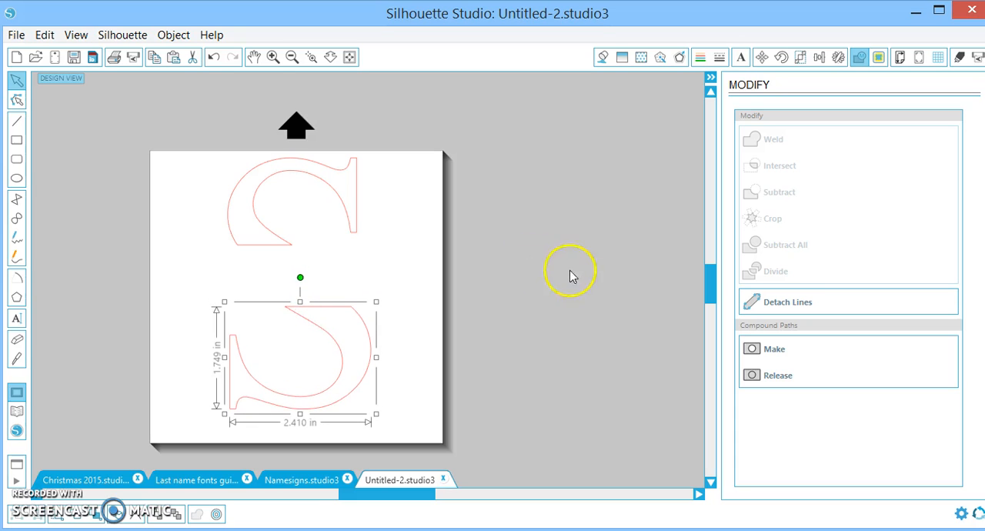
click(412, 276)
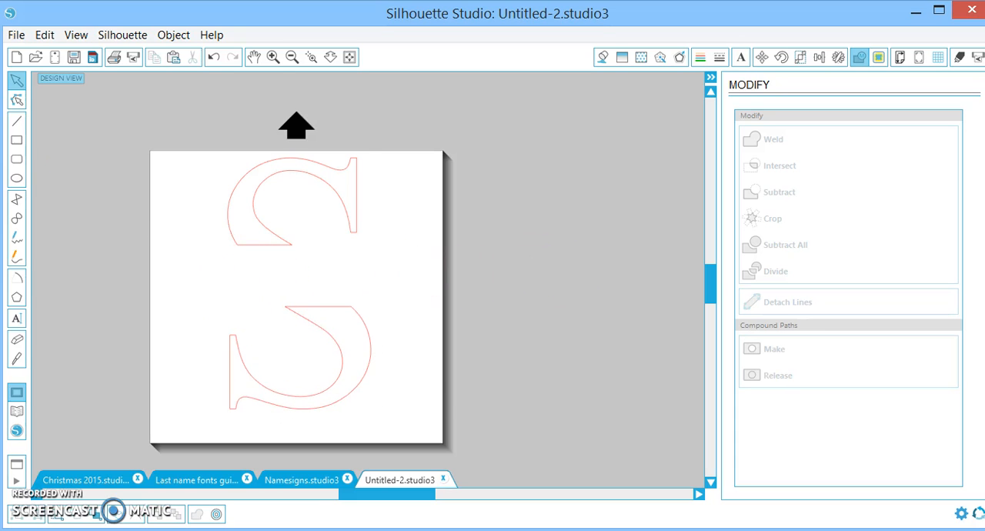
- Draw a thin horizontal bar across the gap between the S halves
click(16, 142)
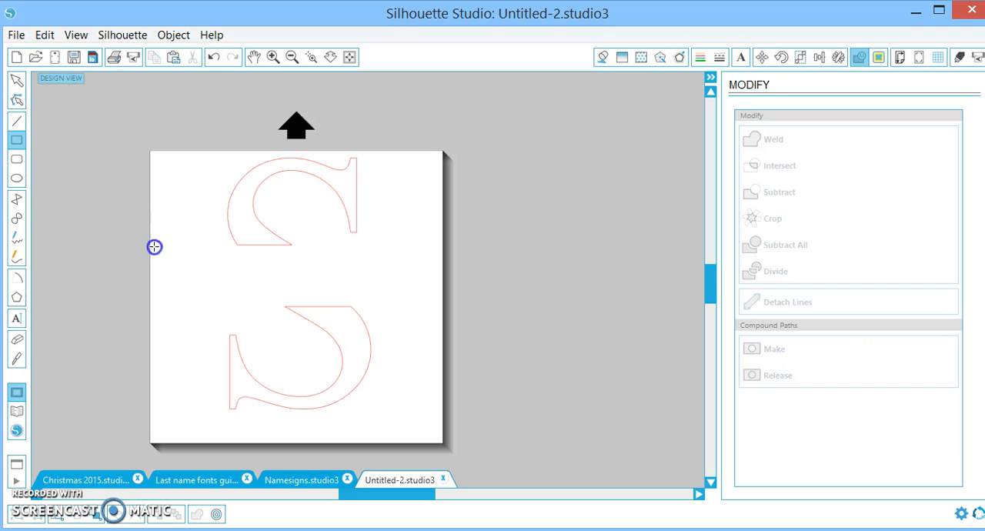
drag(155, 247, 407, 257)
click(17, 82)
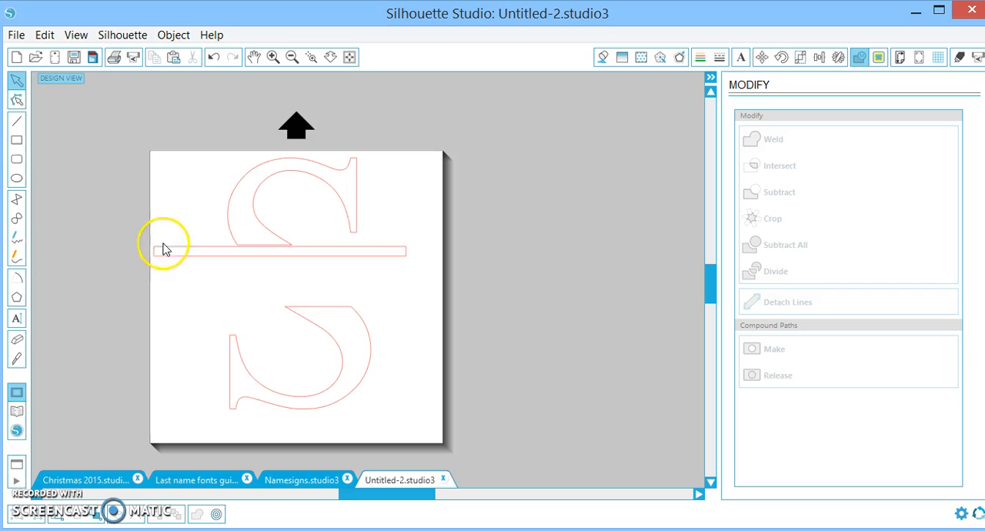
click(171, 254)
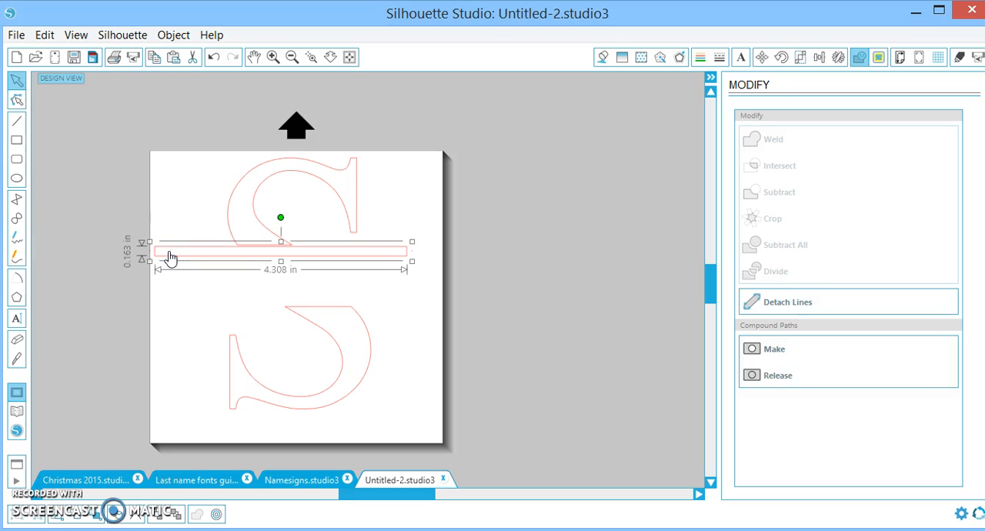
drag(171, 257, 171, 259)
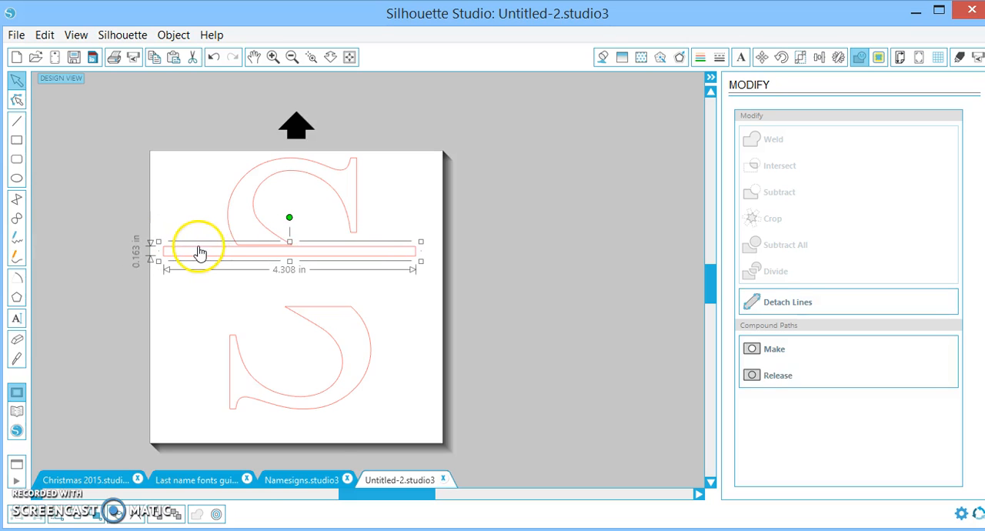
- Duplicate the thin bar, place the copy below the first and select both bars
right_click(200, 252)
click(232, 311)
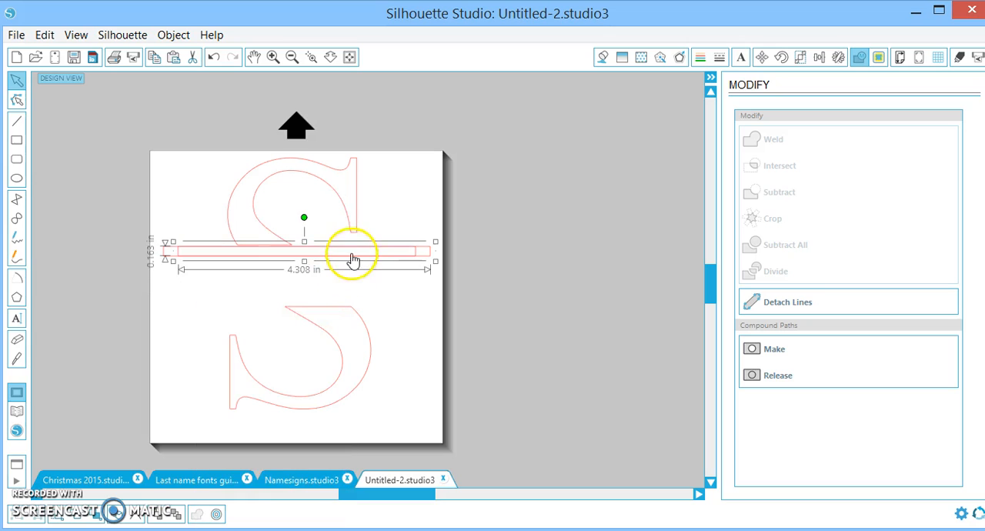
mouse_move(422, 261)
mouse_down()
mouse_move(412, 276)
mouse_move(416, 307)
mouse_up()
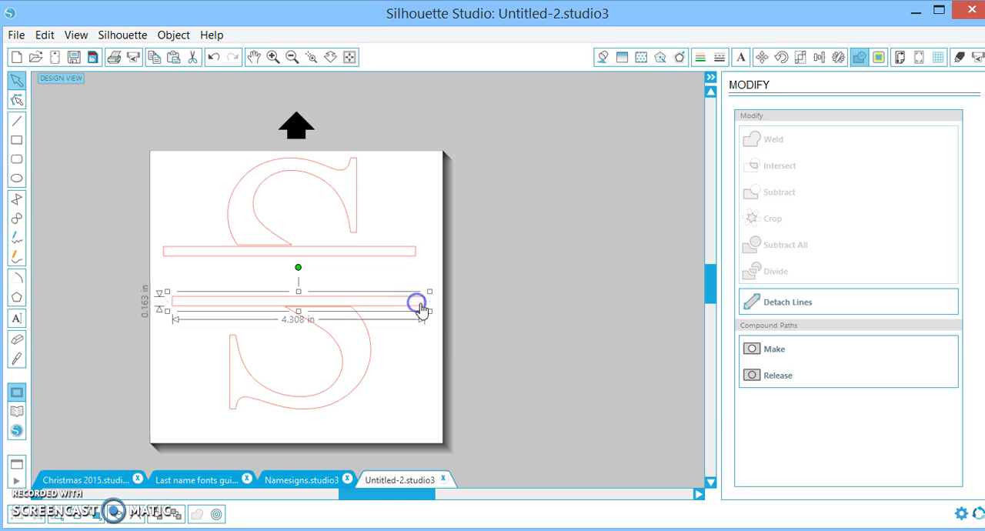
shift+click(414, 250)
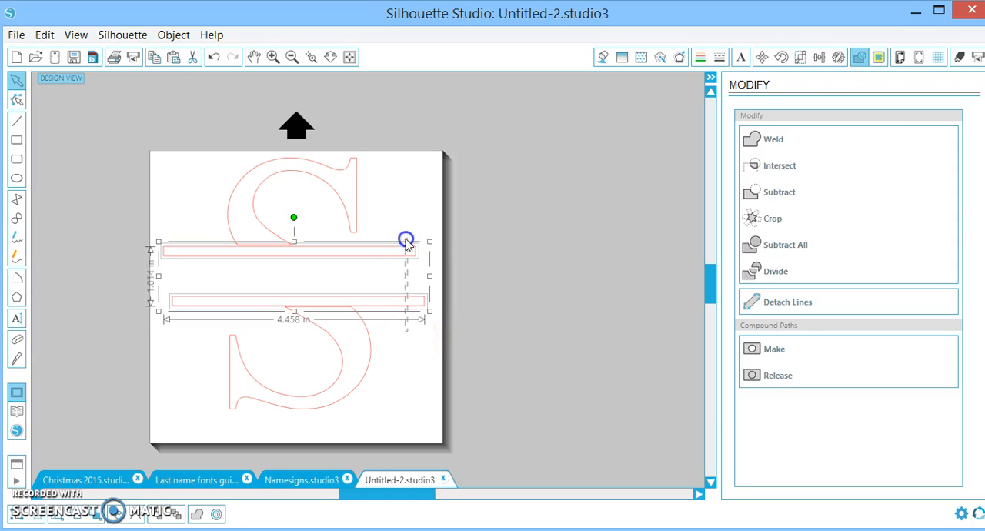
- Align the right edges of the two bars and zoom in on them
click(820, 58)
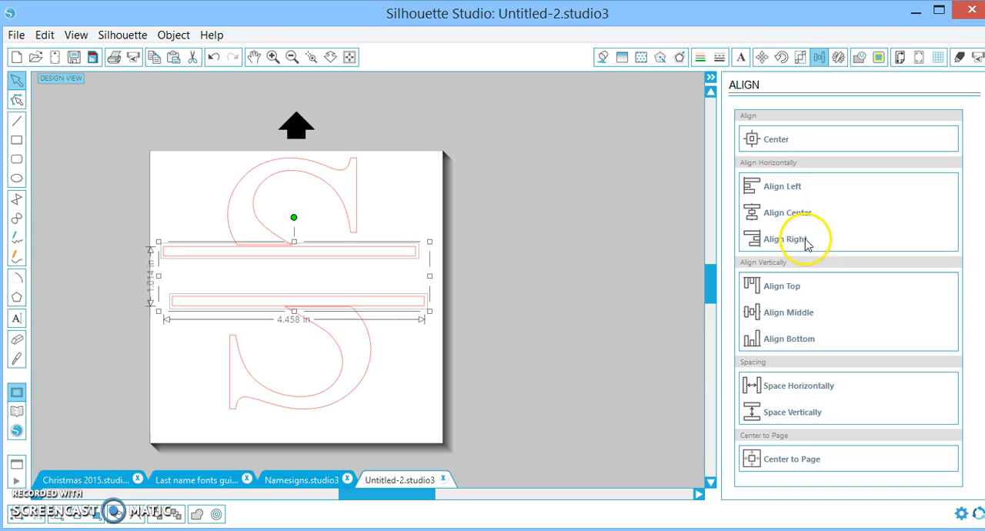
click(804, 239)
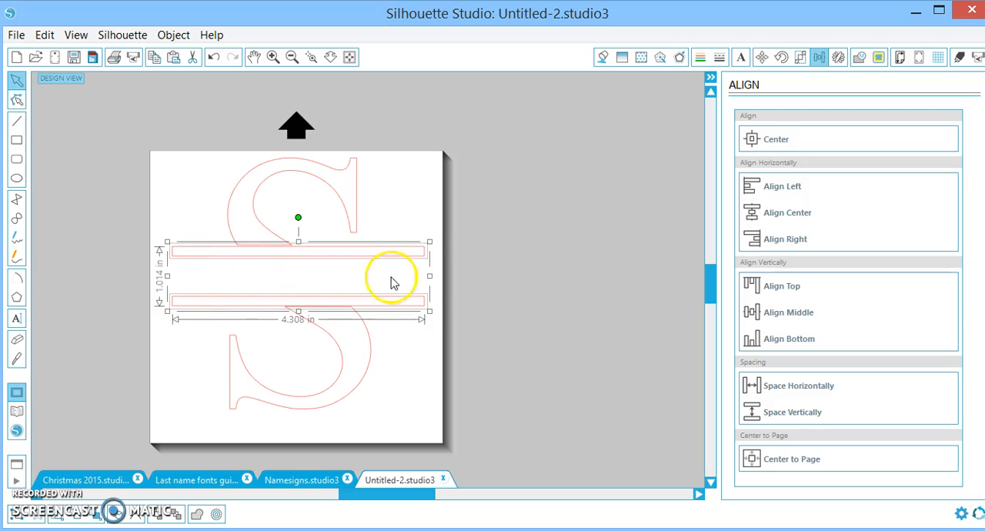
click(421, 215)
click(272, 57)
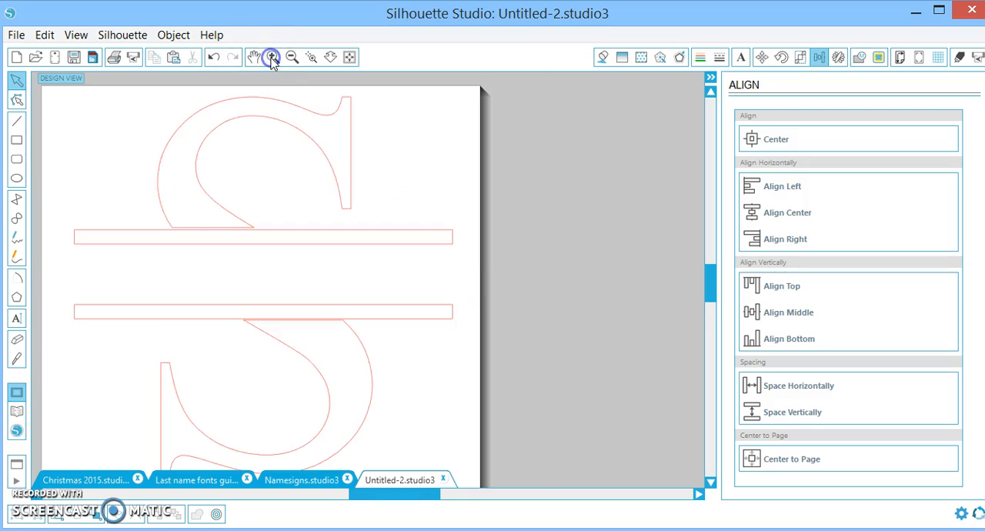
- Nudge the upper bar up and the lower bar down so each sits flush against its S half
click(217, 231)
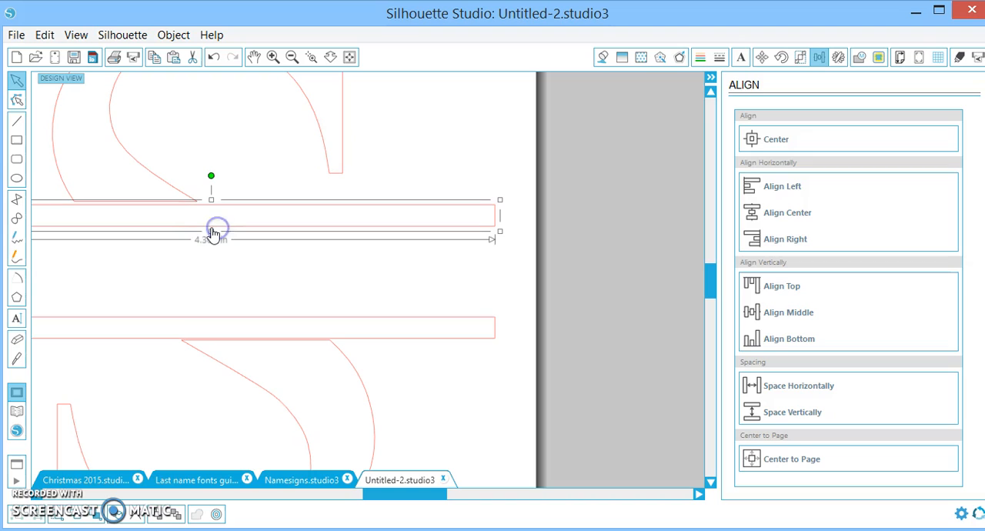
key(Up)
key(Up)
key(Up)
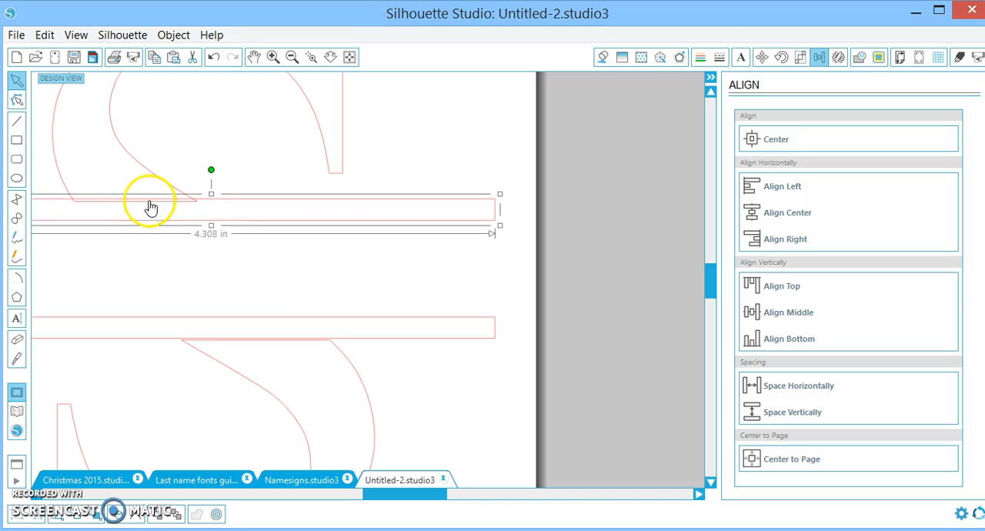
click(354, 330)
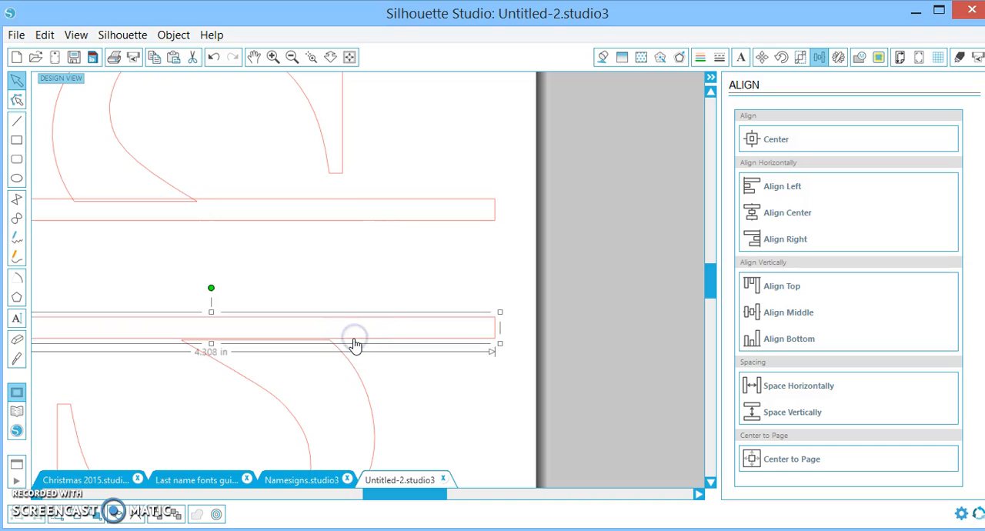
key(Down)
key(Down)
key(Down)
key(Down)
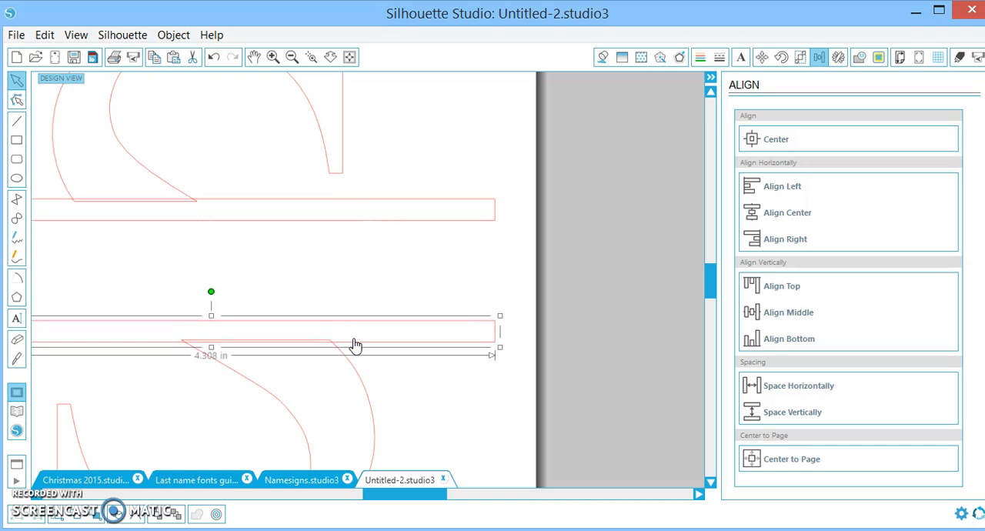
click(311, 57)
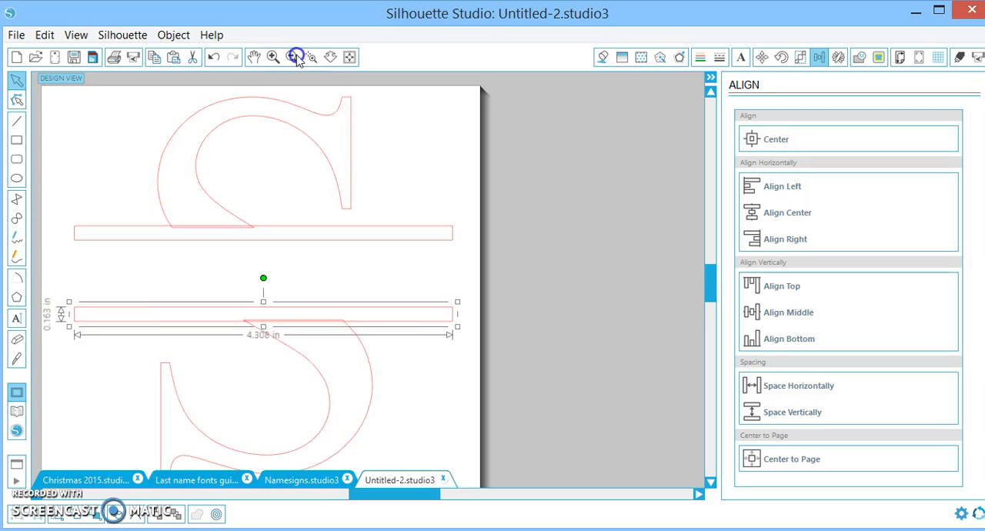
- Weld the S halves and both bars into one shape and fill it solid black
click(411, 413)
drag(417, 414, 217, 179)
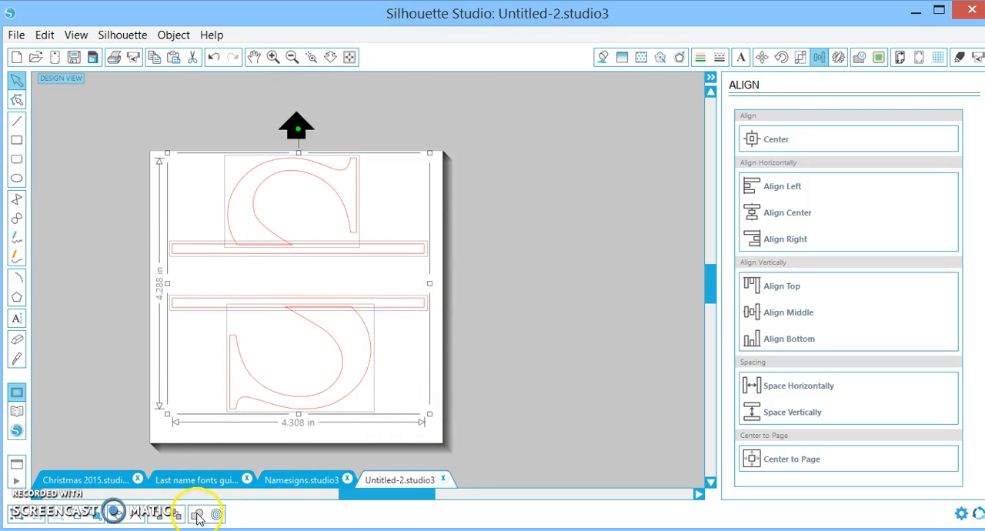
click(197, 514)
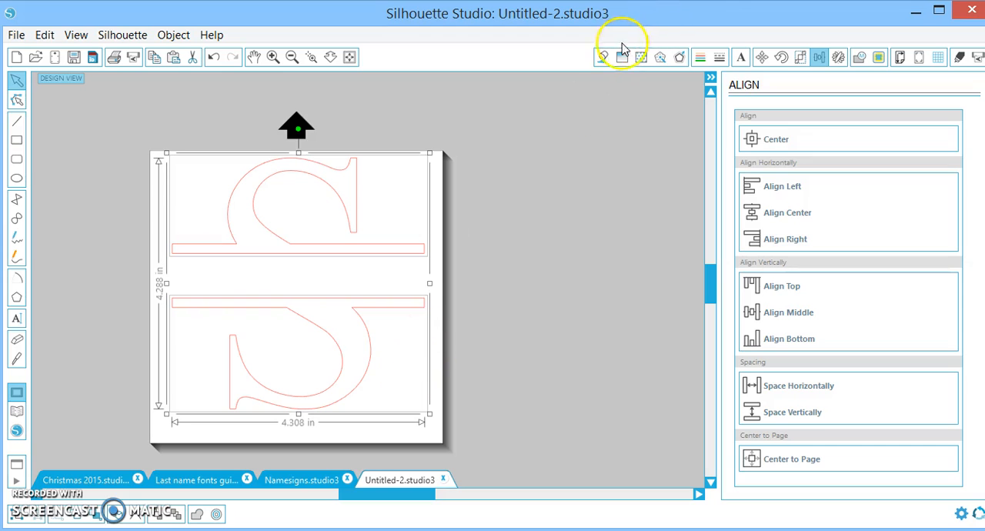
click(604, 58)
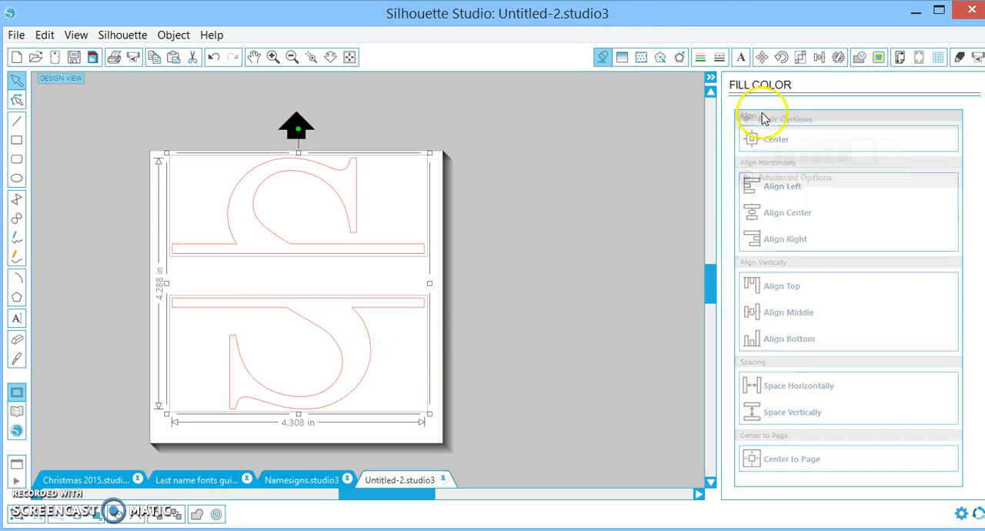
click(844, 158)
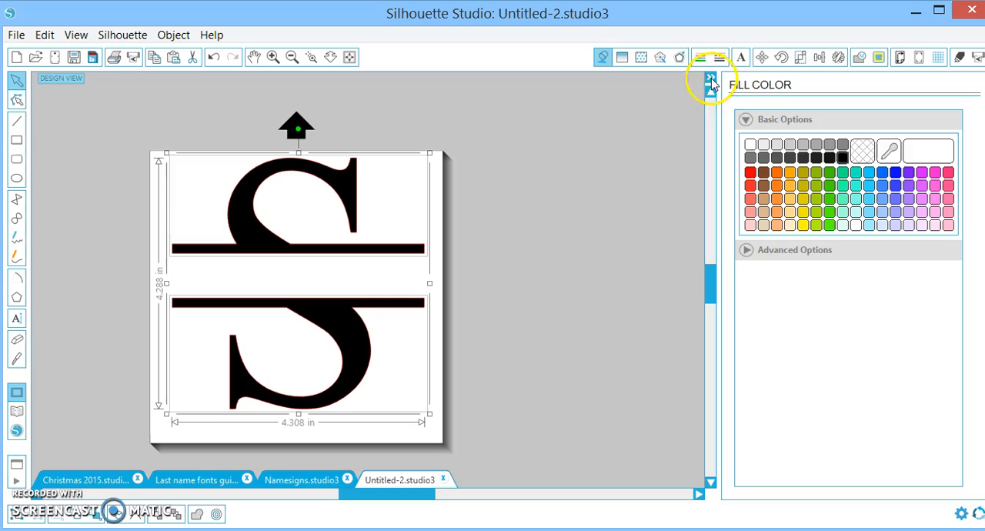
click(700, 57)
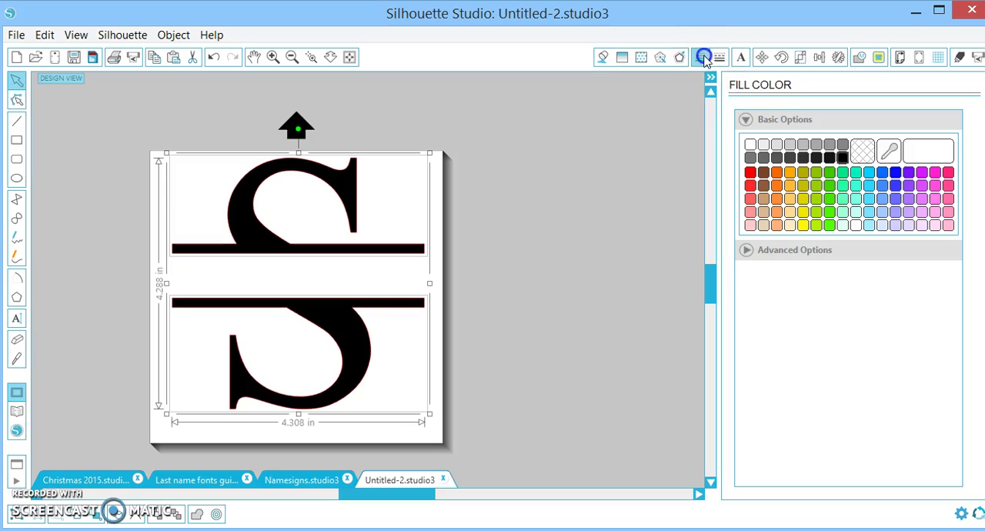
- Add the text SHOOP in Times New Roman and center it between the two bars
click(581, 243)
click(16, 318)
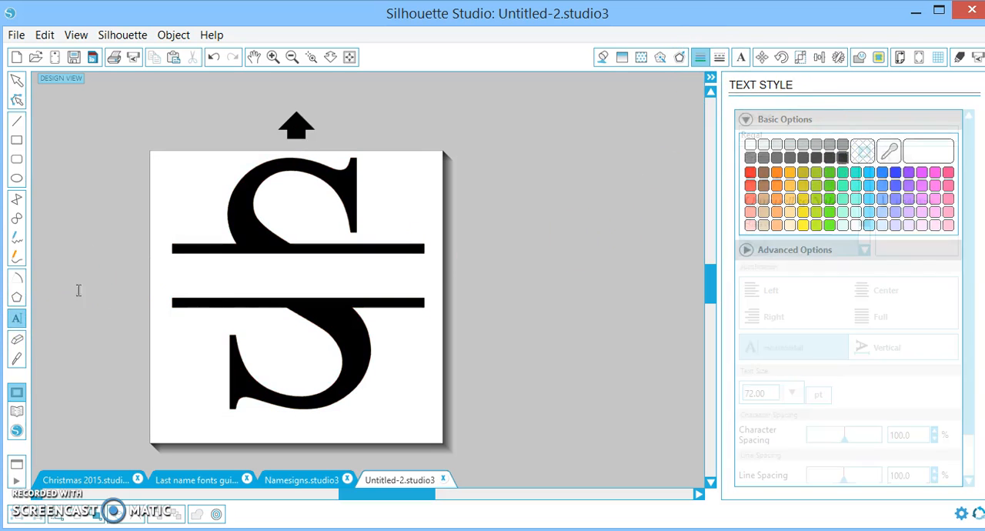
click(227, 271)
text(S)
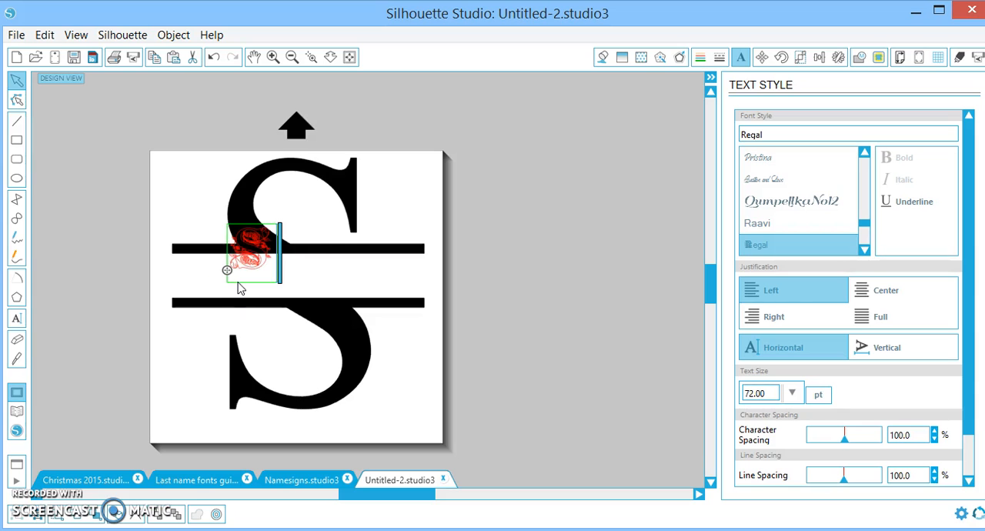
text(MITH)
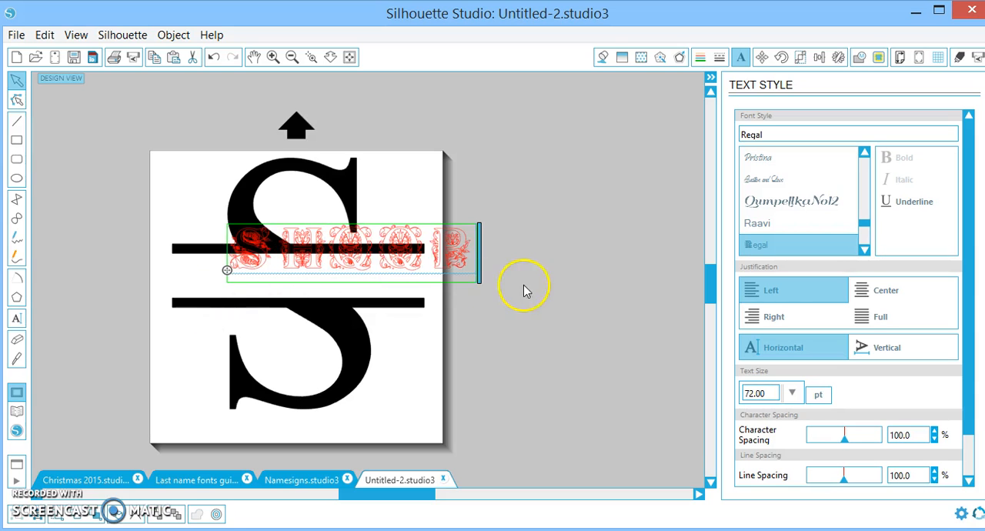
click(529, 284)
drag(462, 262, 419, 291)
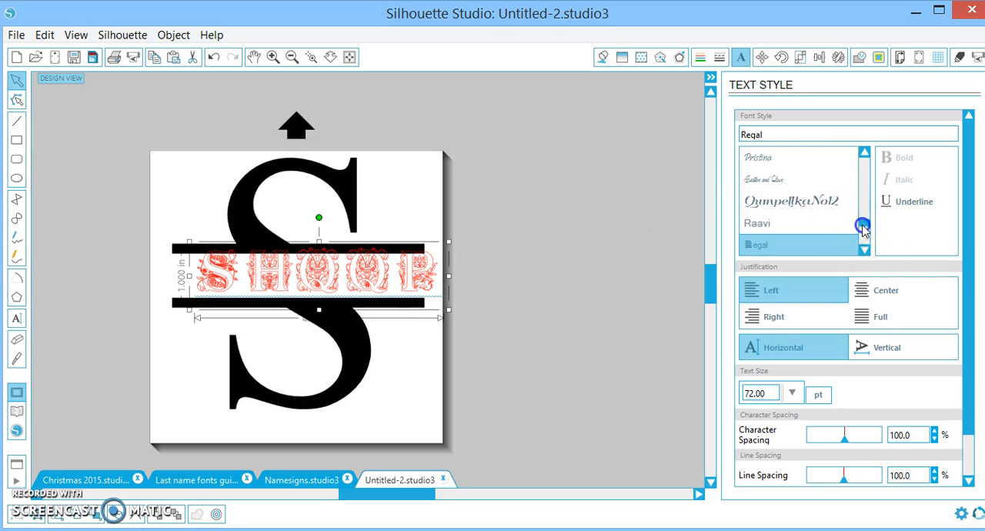
drag(863, 227, 865, 162)
click(807, 225)
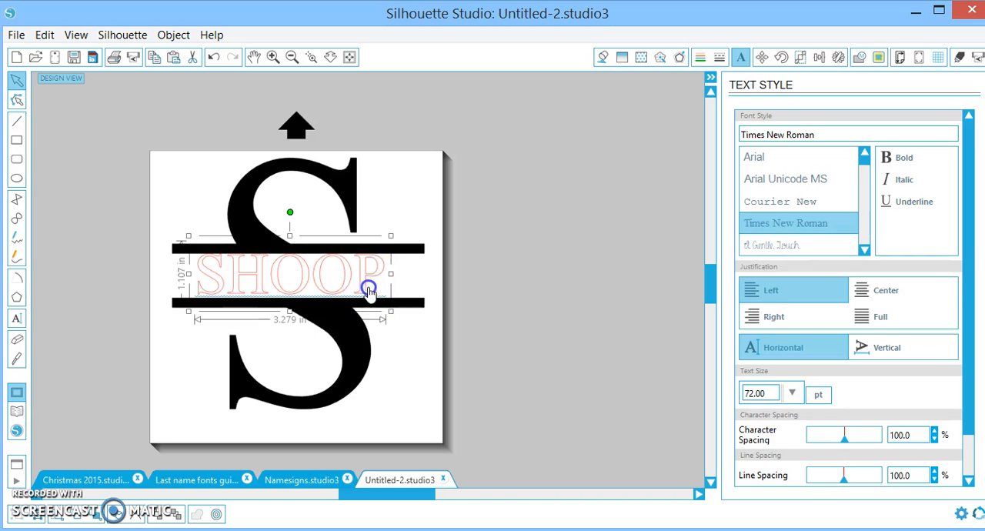
drag(369, 289, 374, 293)
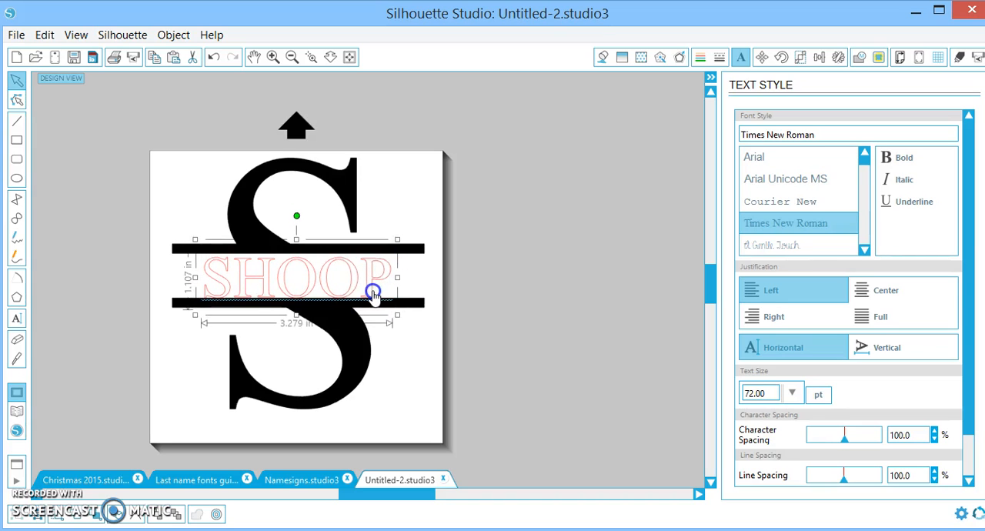
- Apply a 0.010 in rounded outward offset to SHOOP and move one copy off the page to the right
click(684, 62)
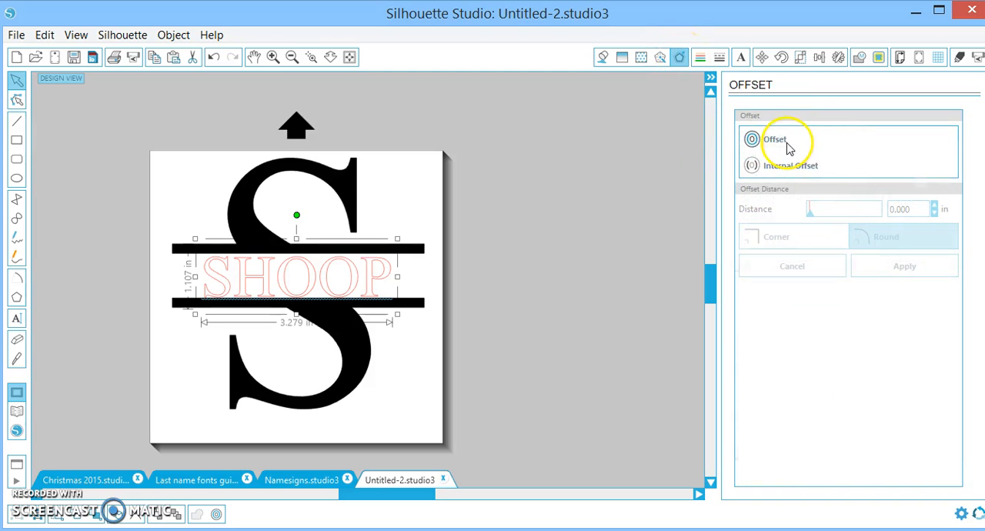
click(775, 139)
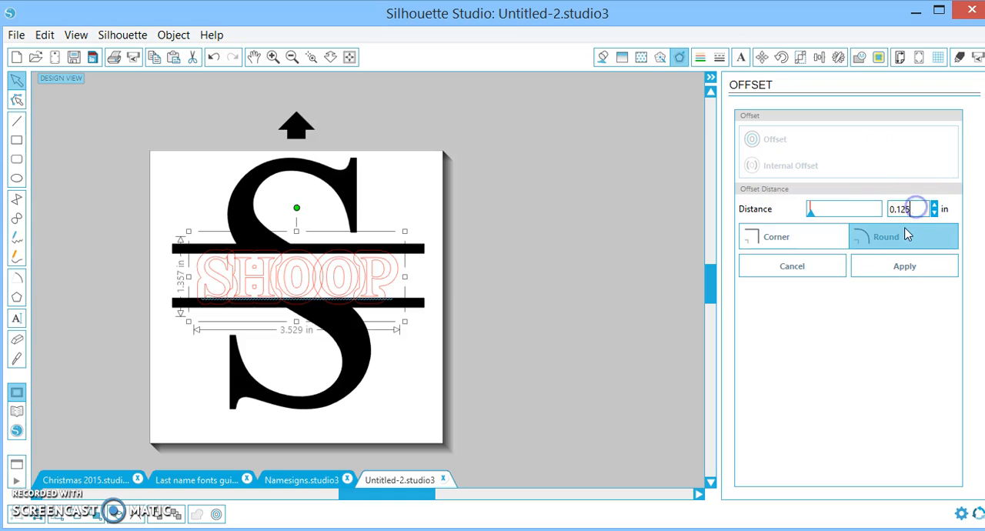
key(BackSpace)
click(916, 266)
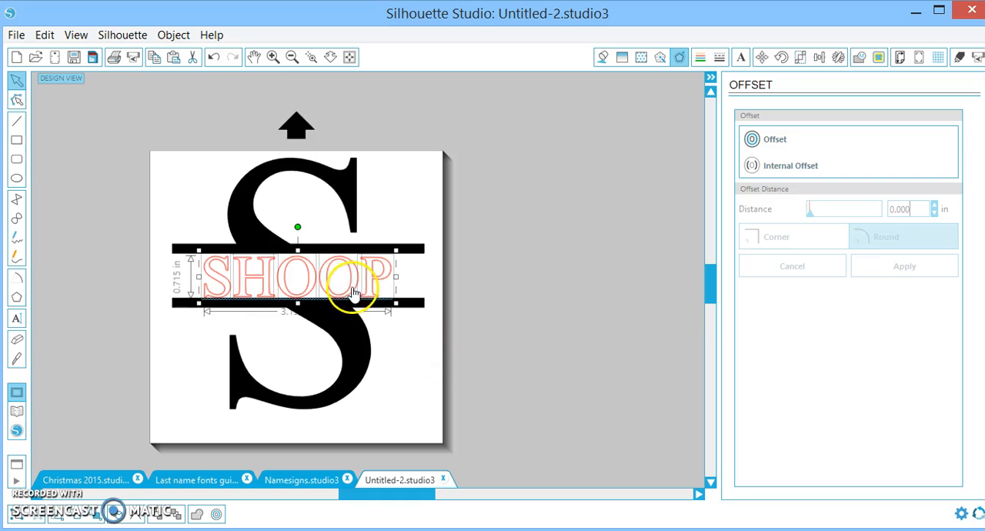
mouse_move(354, 281)
mouse_down()
mouse_move(606, 269)
mouse_move(594, 287)
mouse_up()
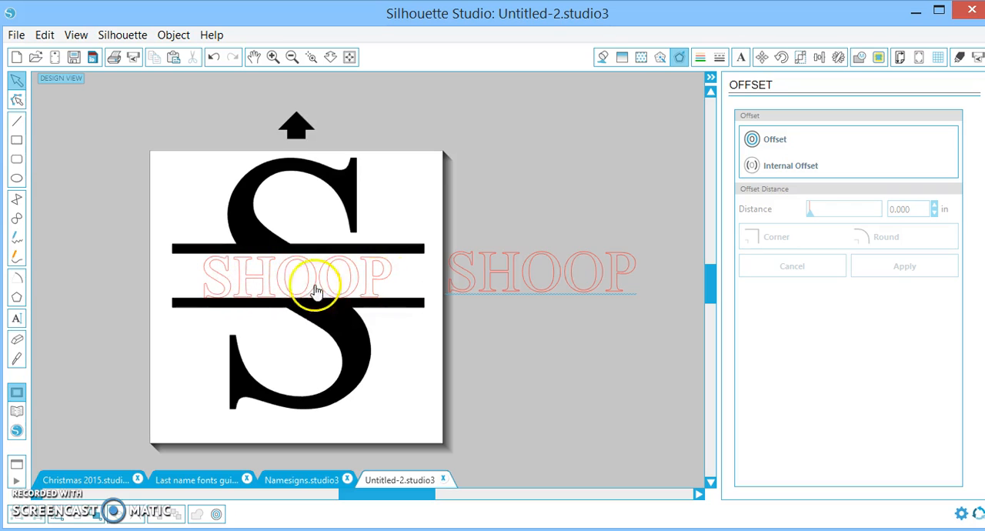
click(398, 288)
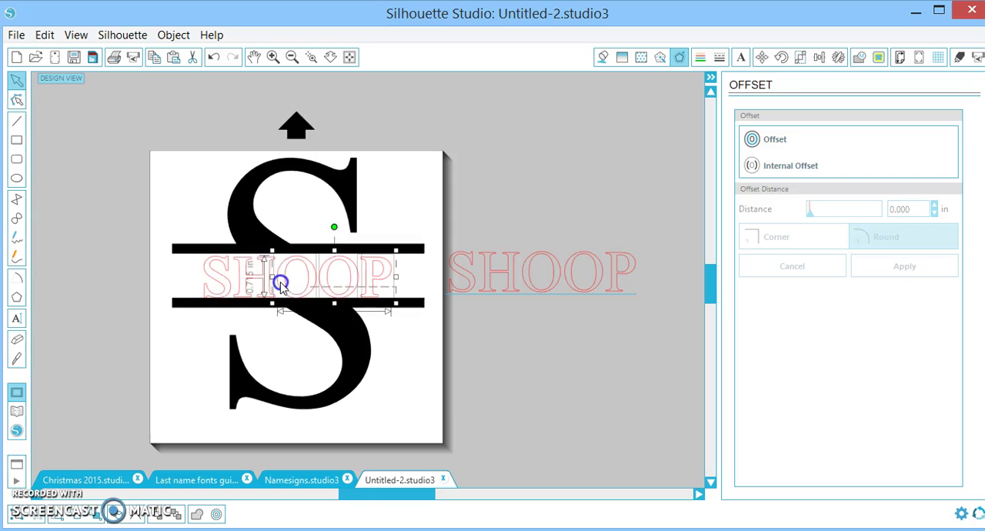
- Make the SHOOP text a compound path and select both halves of the S
right_click(212, 269)
click(291, 435)
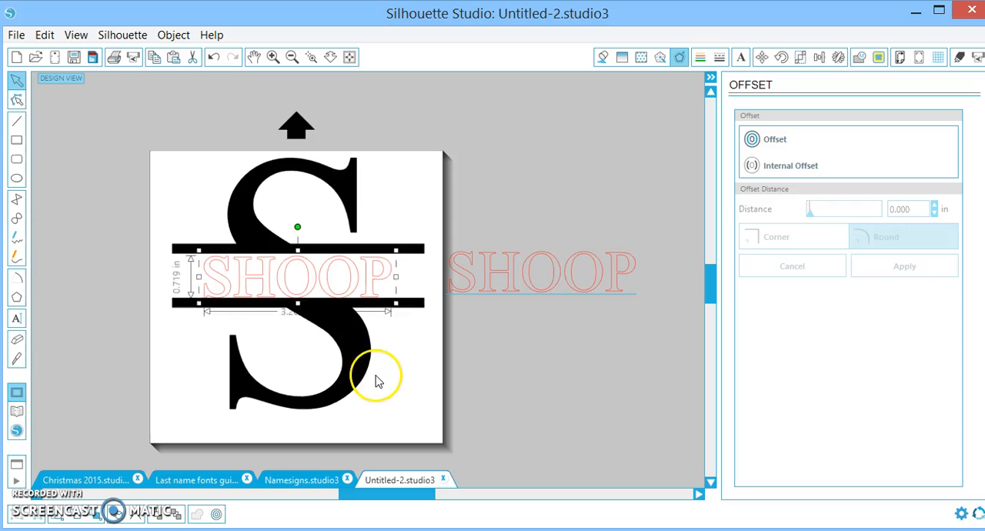
drag(407, 398, 334, 347)
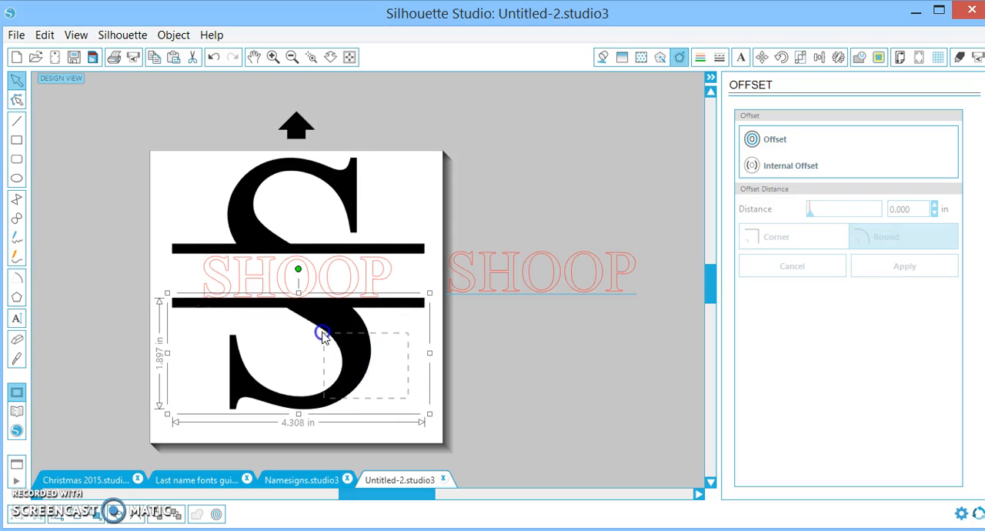
drag(304, 307, 246, 229)
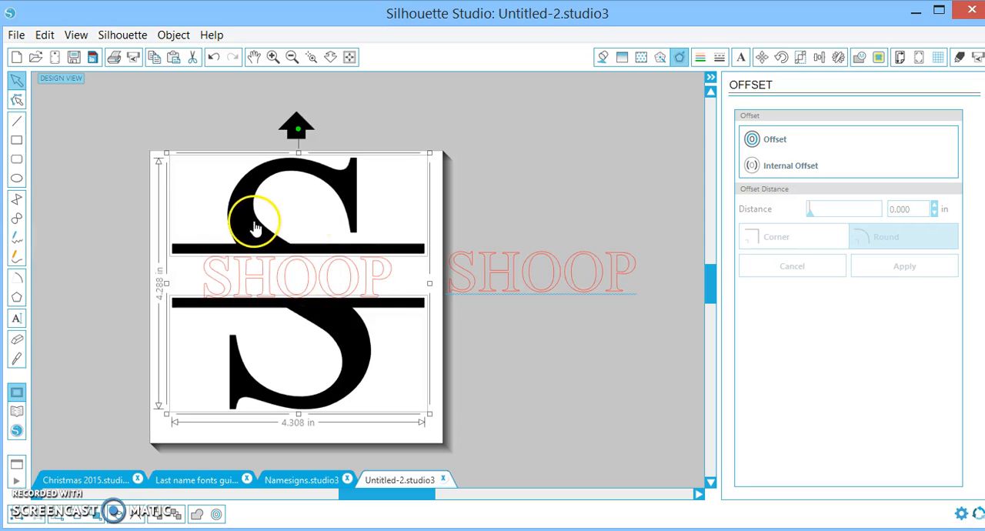
- Make the black S design a compound path and select it with the SHOOP outline
right_click(309, 321)
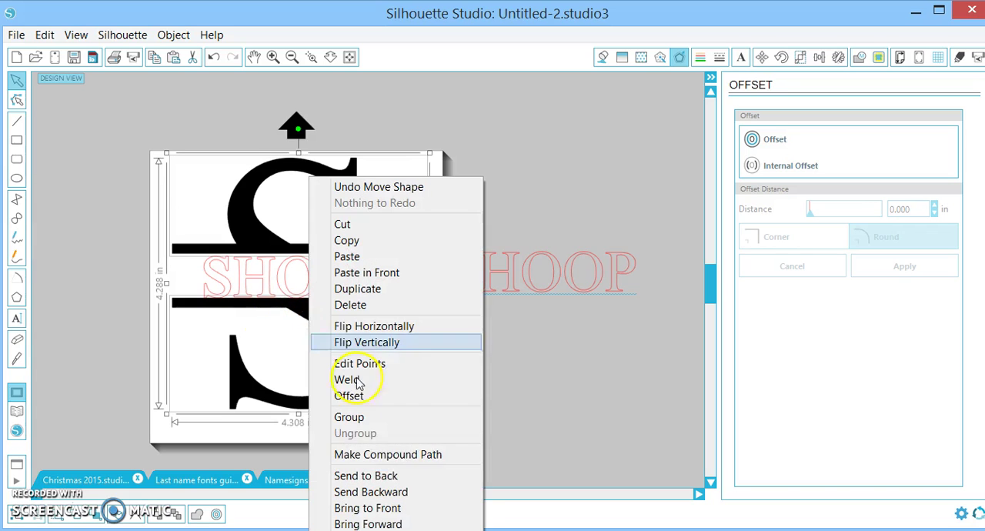
click(395, 455)
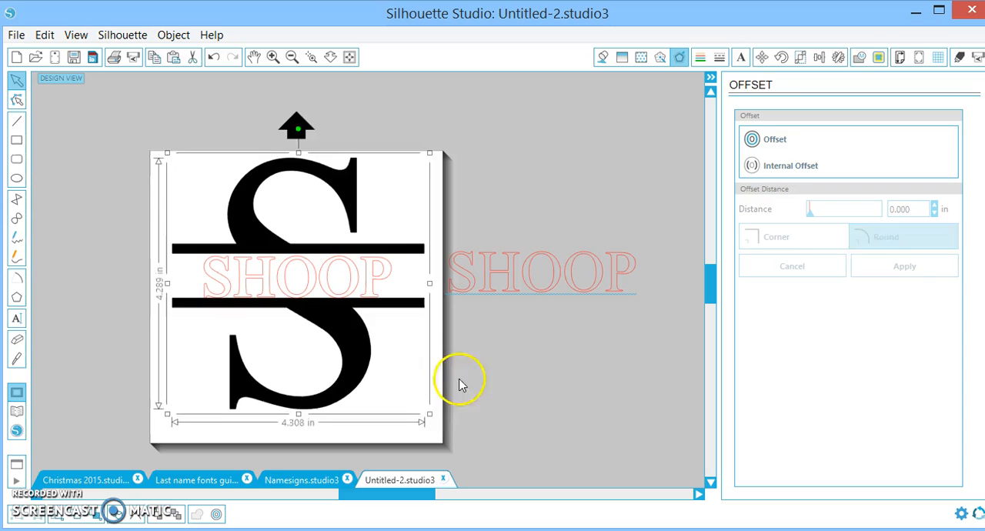
drag(410, 383, 327, 295)
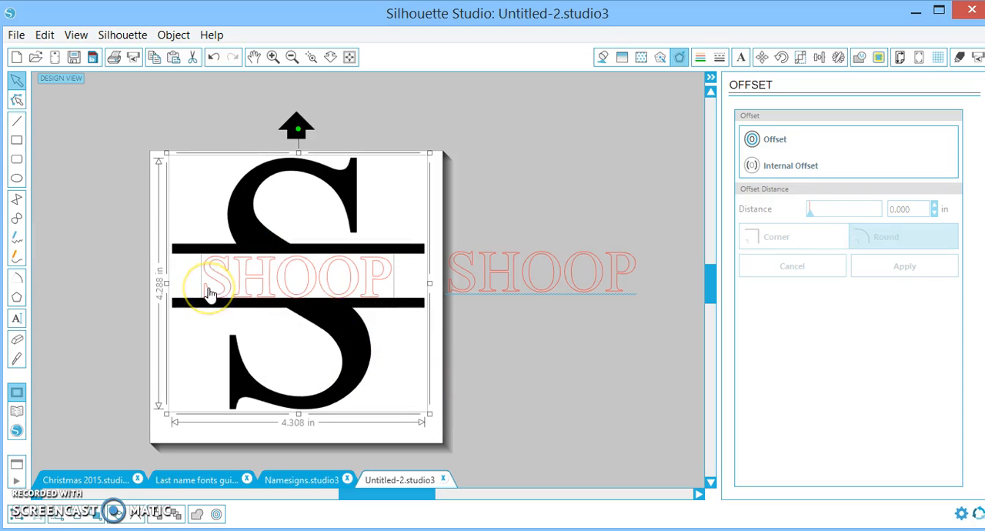
- Center SHOOP horizontally within the split-S design using Align Center
click(822, 59)
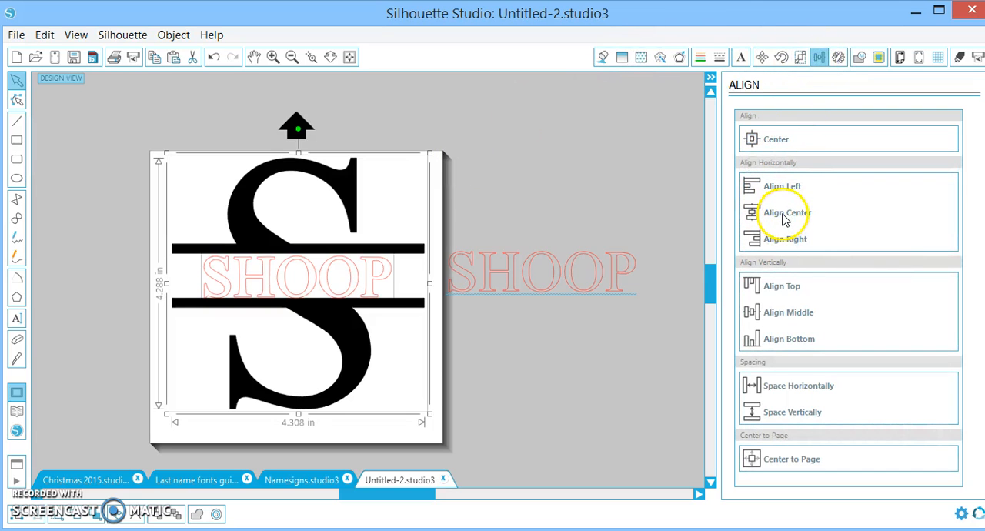
click(785, 218)
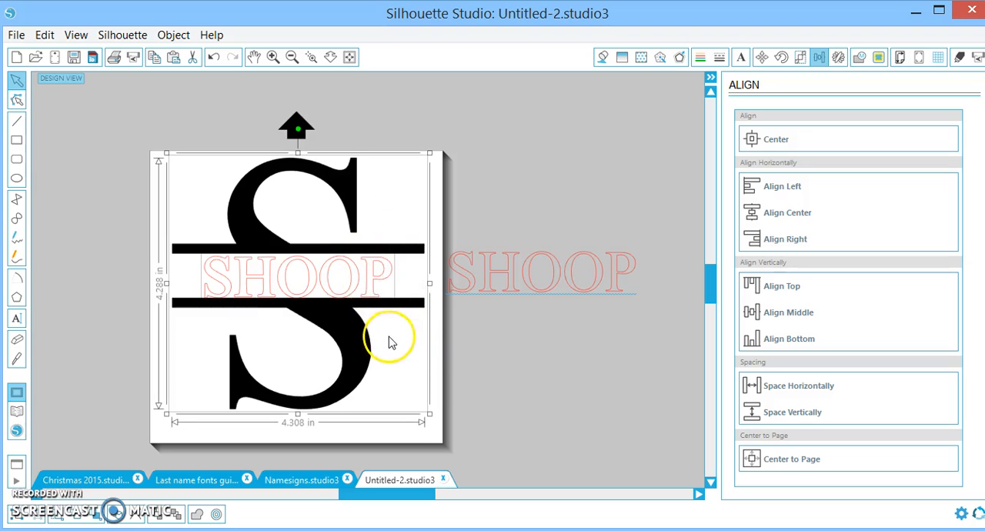
click(385, 313)
click(374, 299)
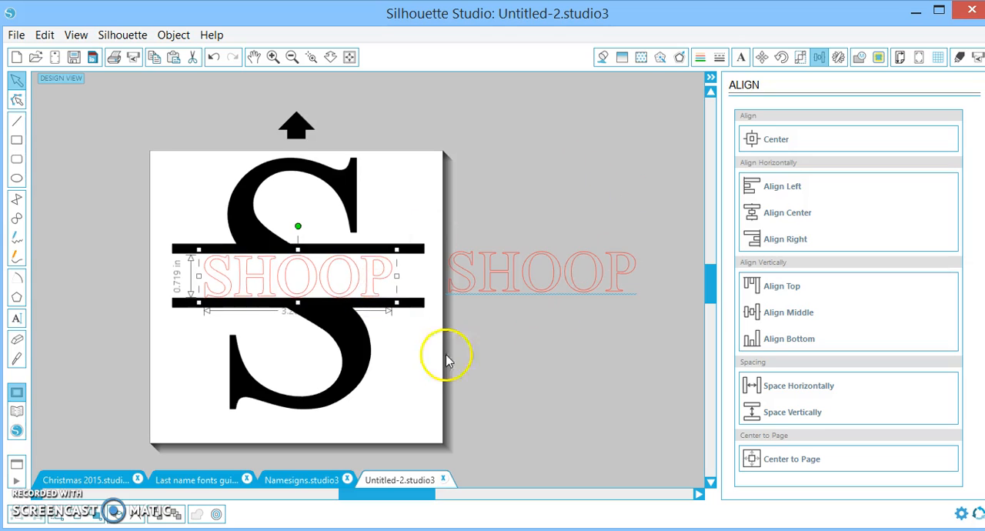
drag(396, 354, 251, 225)
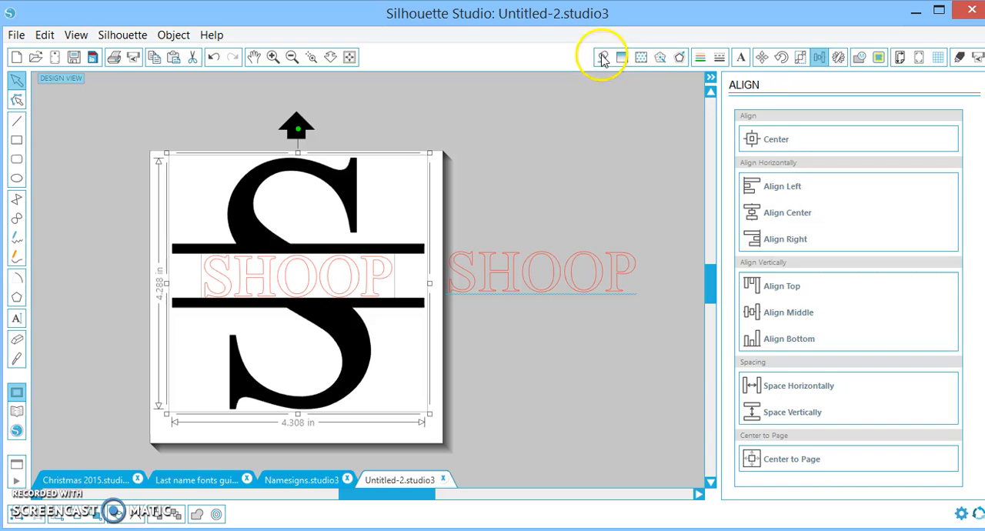
- Fill the SHOOP outline solid black and reselect the whole S and SHOOP design
click(604, 58)
click(842, 158)
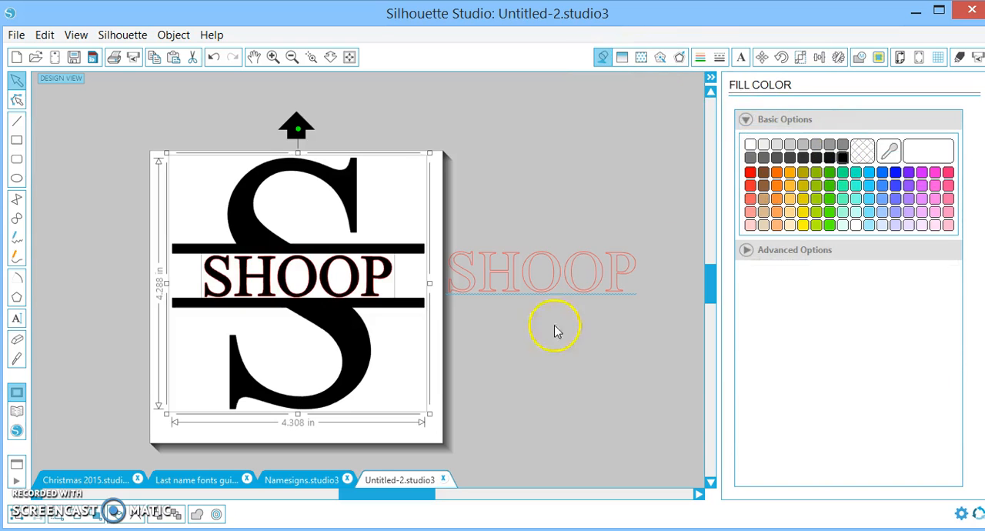
click(699, 57)
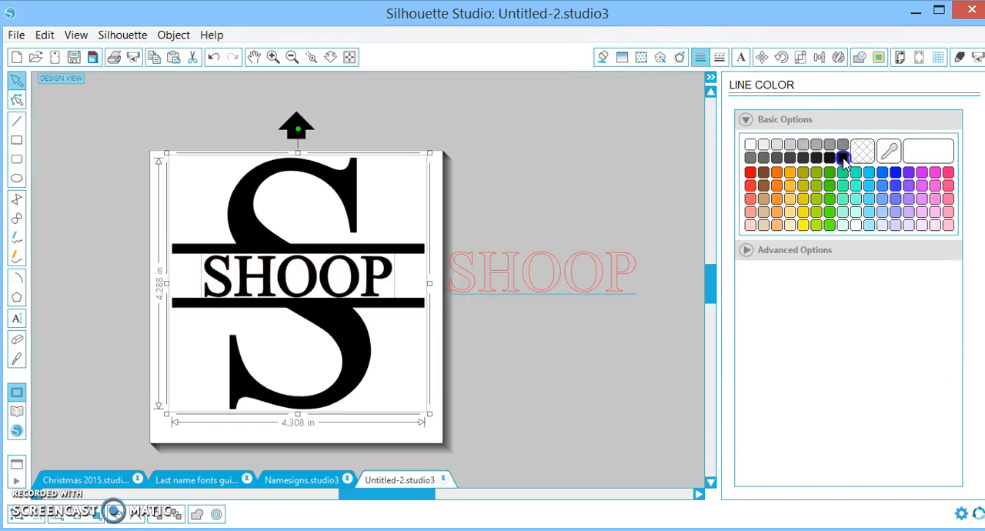
click(570, 418)
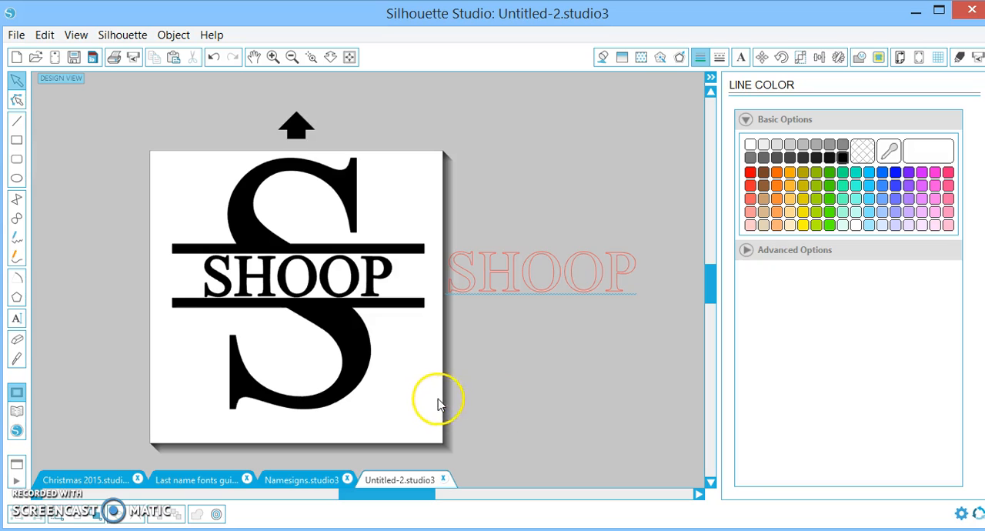
drag(420, 394, 271, 191)
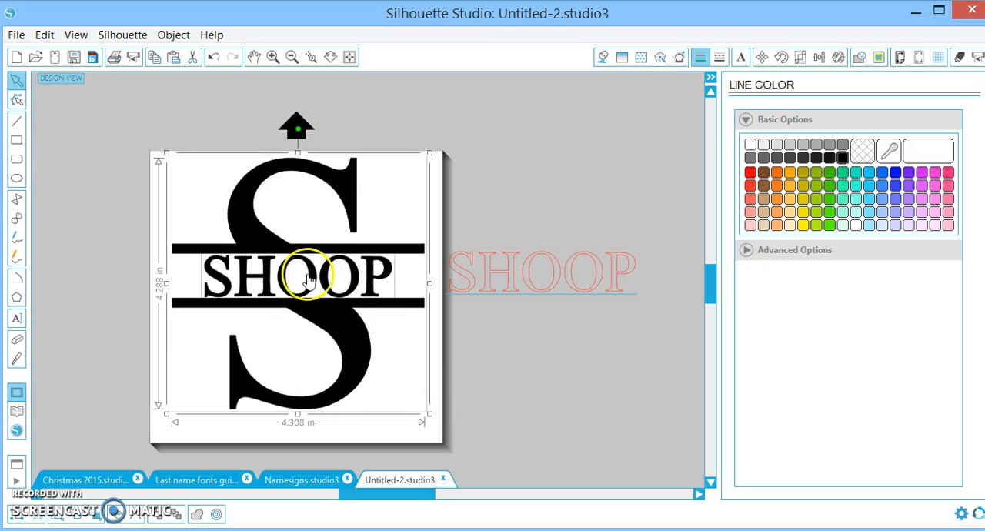
- Move the split-S design off the page and add a new S in the Regal font
drag(308, 277, 62, 148)
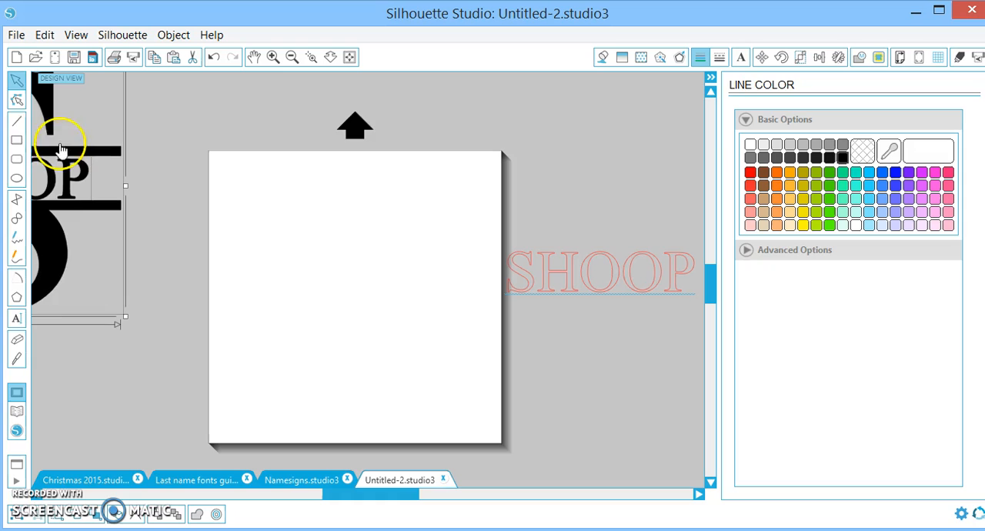
click(17, 318)
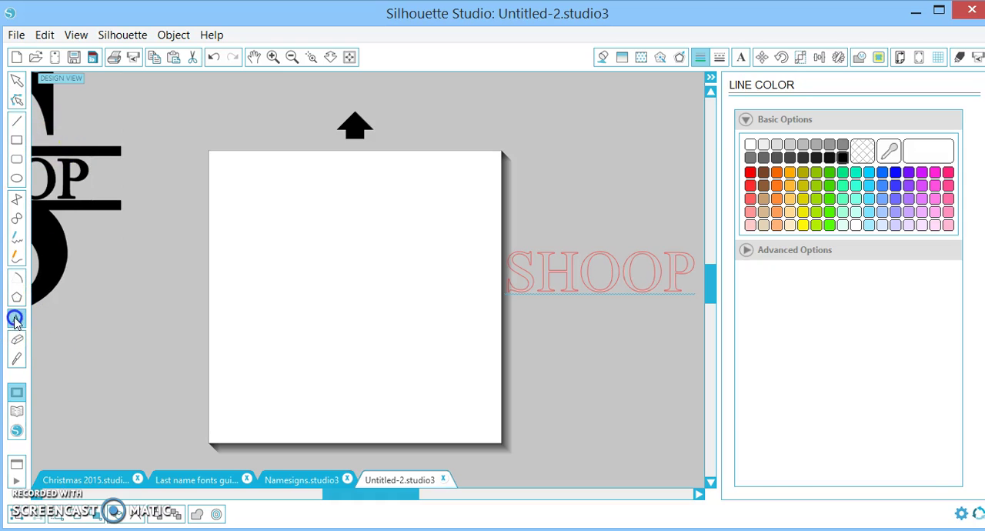
click(264, 286)
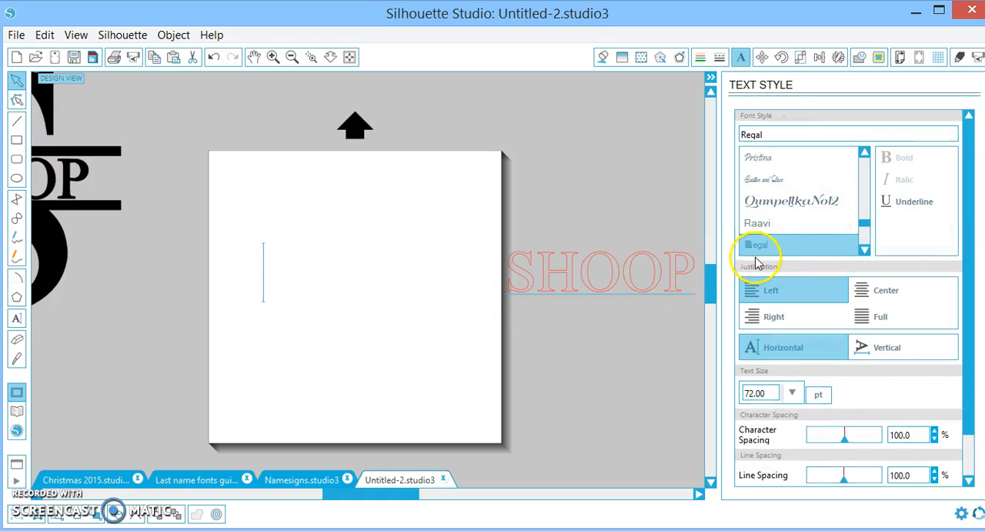
text(S)
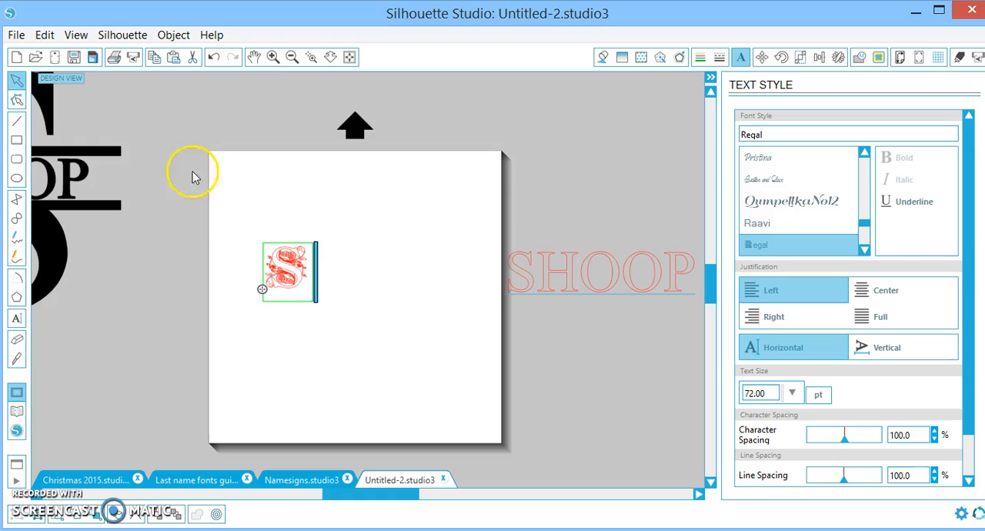
click(362, 262)
- Enlarge the ornate Regal S to fill most of the page and nudge it into place
click(271, 291)
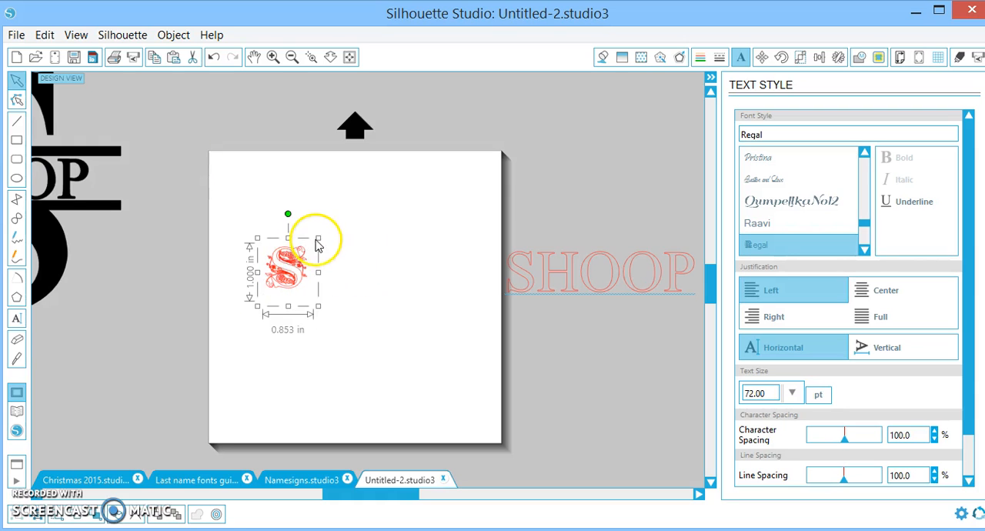
drag(318, 235, 551, 161)
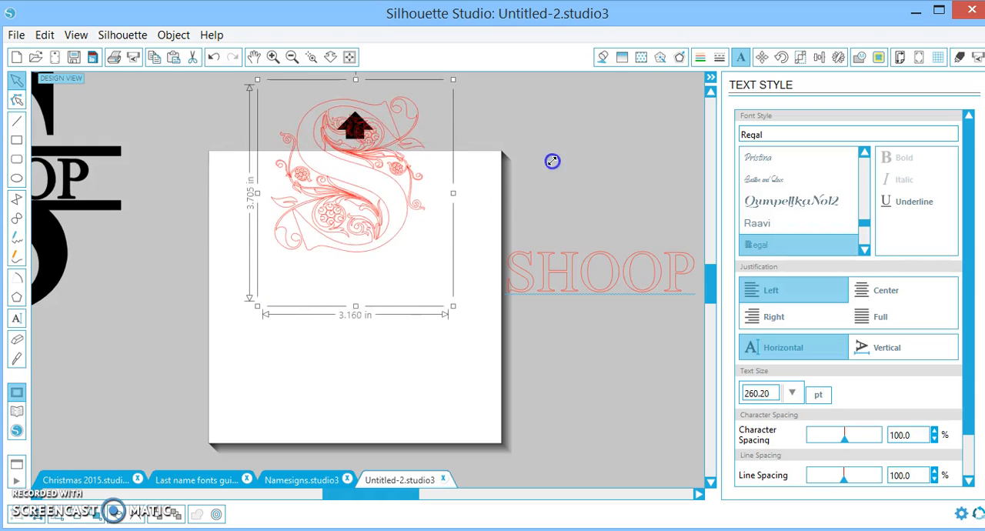
drag(377, 192, 362, 282)
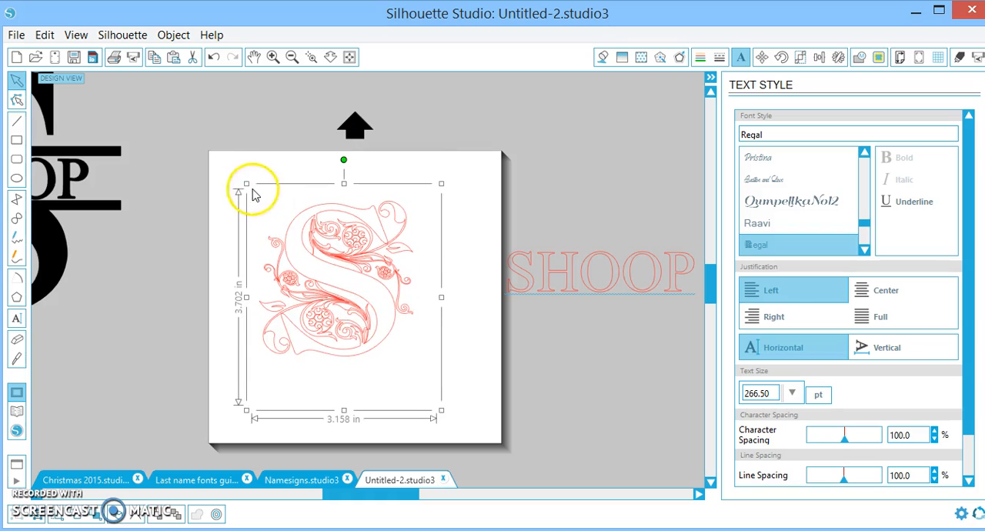
mouse_move(254, 151)
mouse_down()
mouse_move(198, 144)
mouse_move(183, 123)
mouse_up()
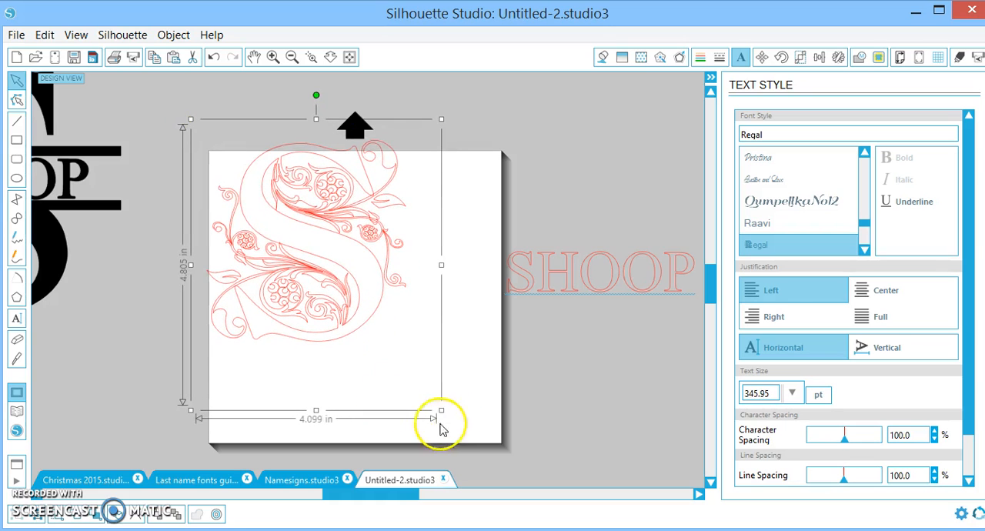
drag(441, 410, 585, 474)
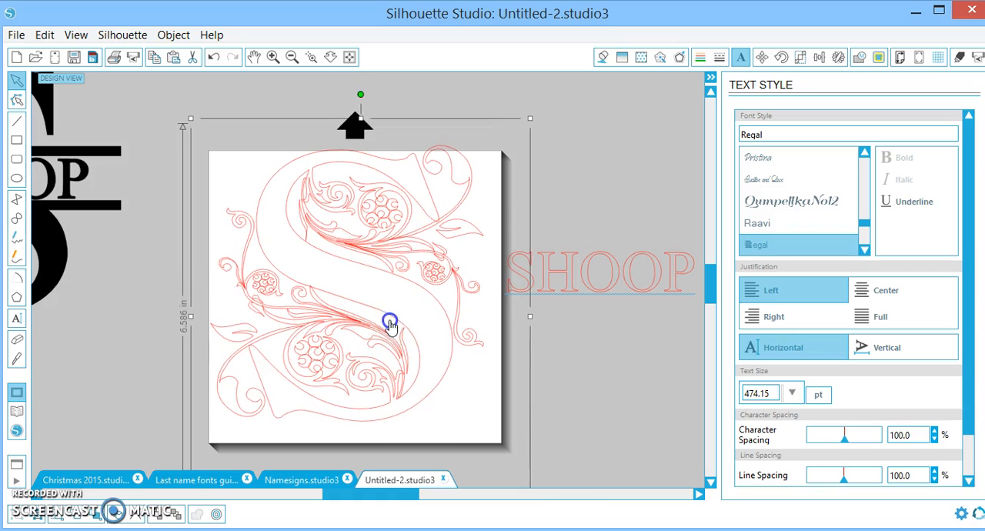
drag(393, 326, 396, 337)
click(583, 180)
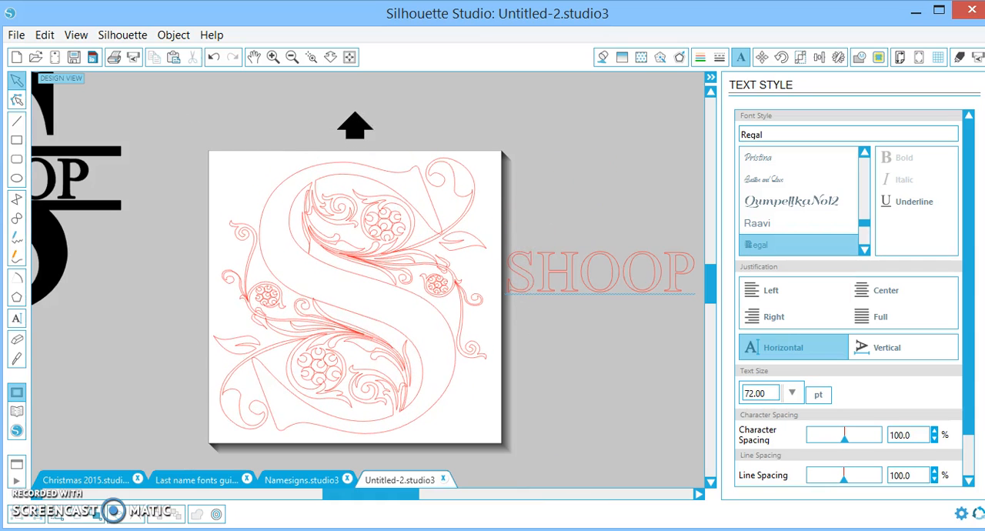
click(17, 141)
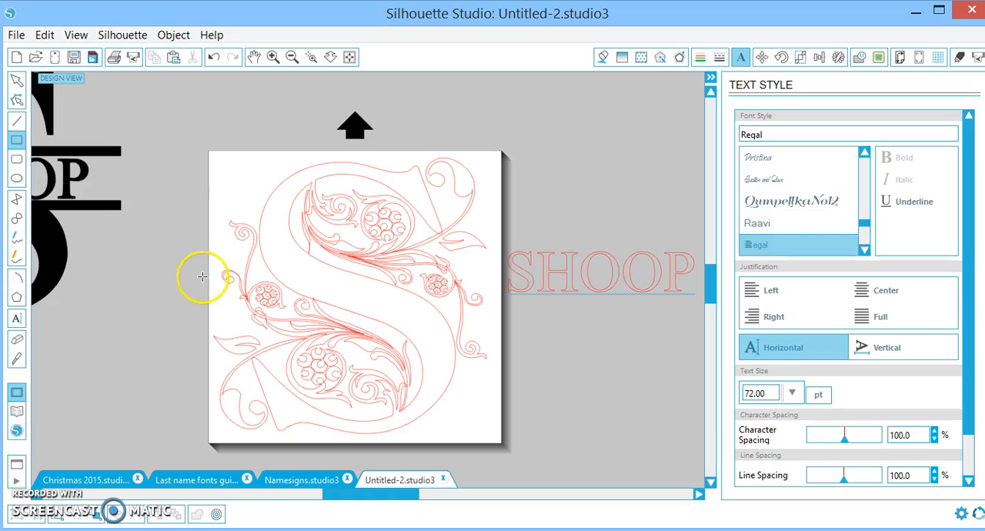
- Subtract a rectangle drawn across the S's middle via Modify, leaving separate top and bottom pieces
drag(206, 277, 504, 310)
click(17, 83)
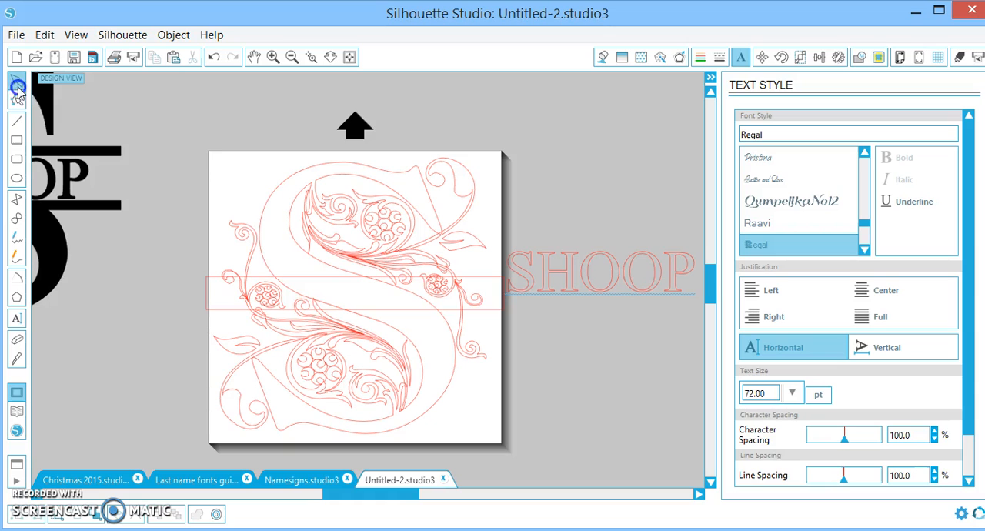
drag(237, 155, 318, 350)
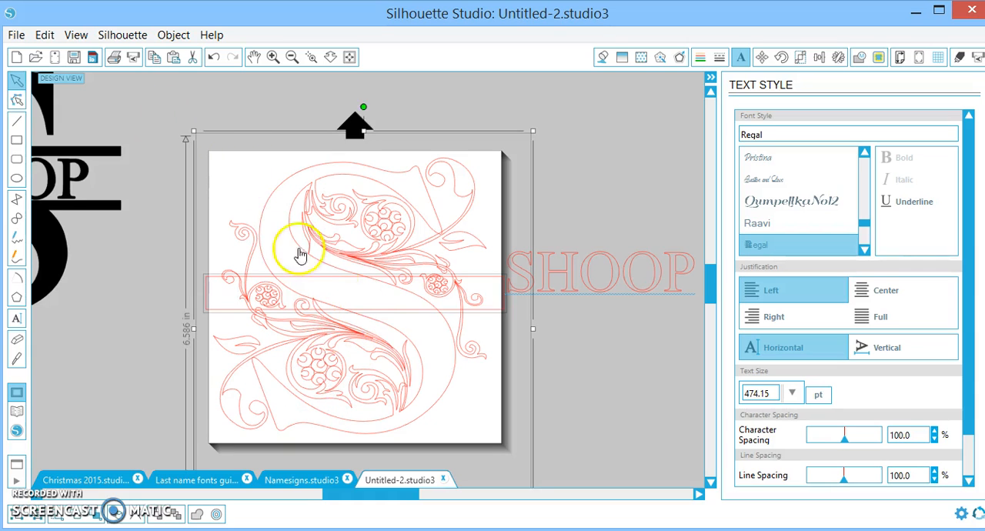
click(173, 35)
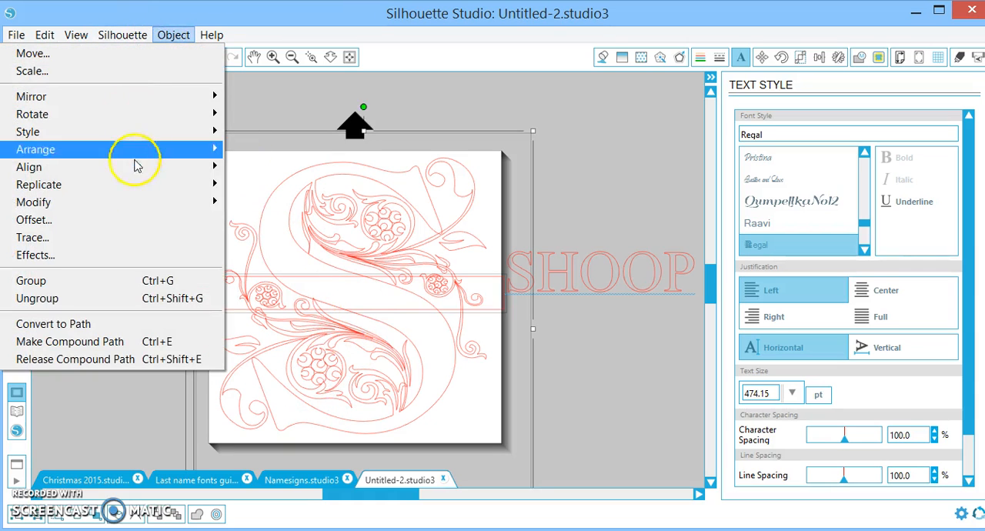
mouse_move(34, 202)
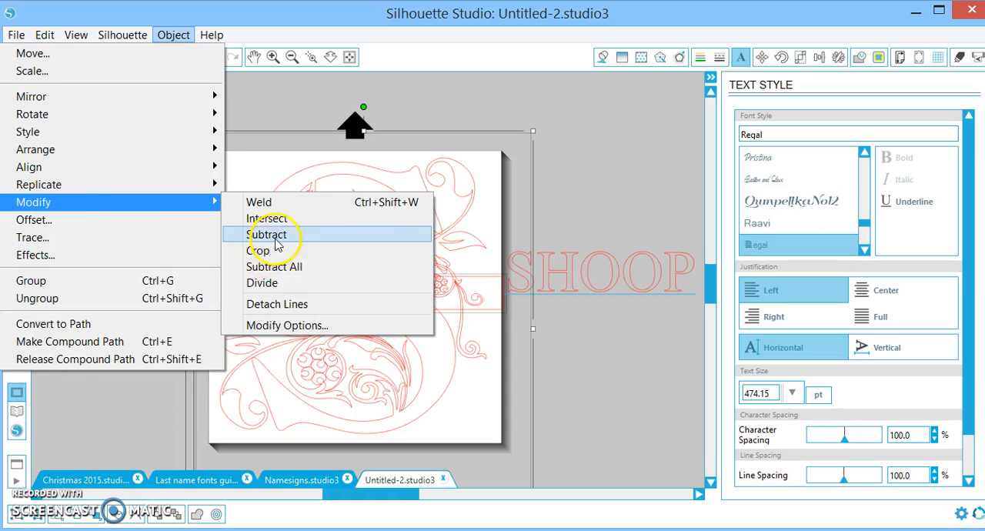
click(266, 234)
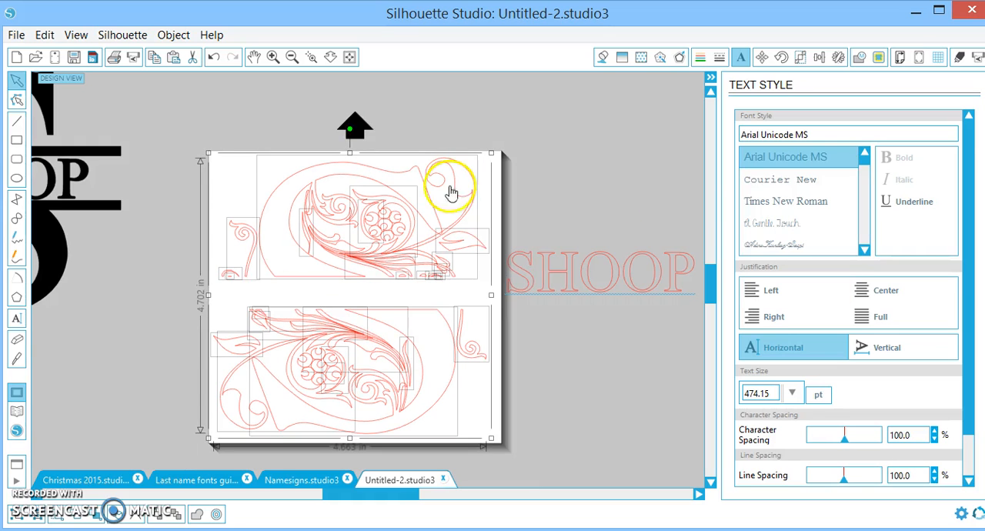
- Undo an accidental move, then group the top-half fragments and the bottom-half fragments separately
click(618, 186)
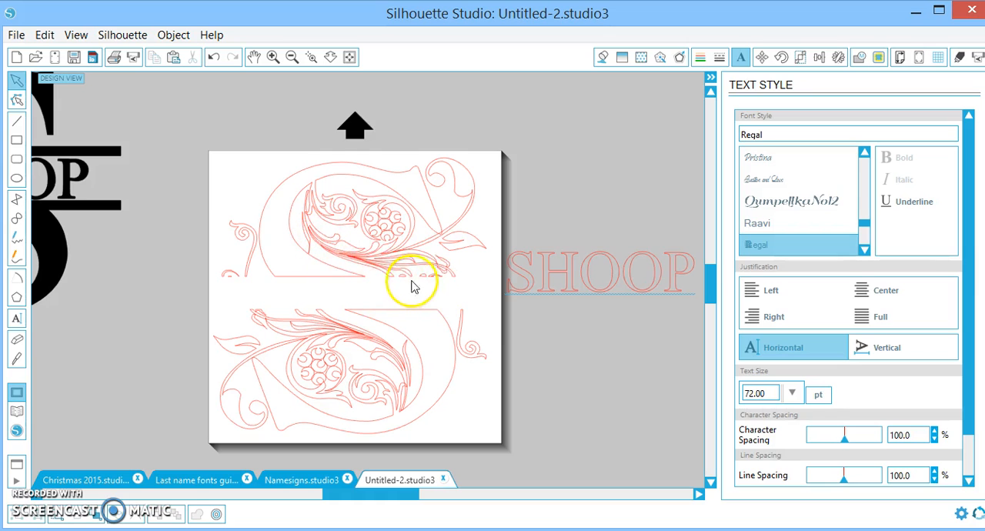
drag(343, 280, 284, 263)
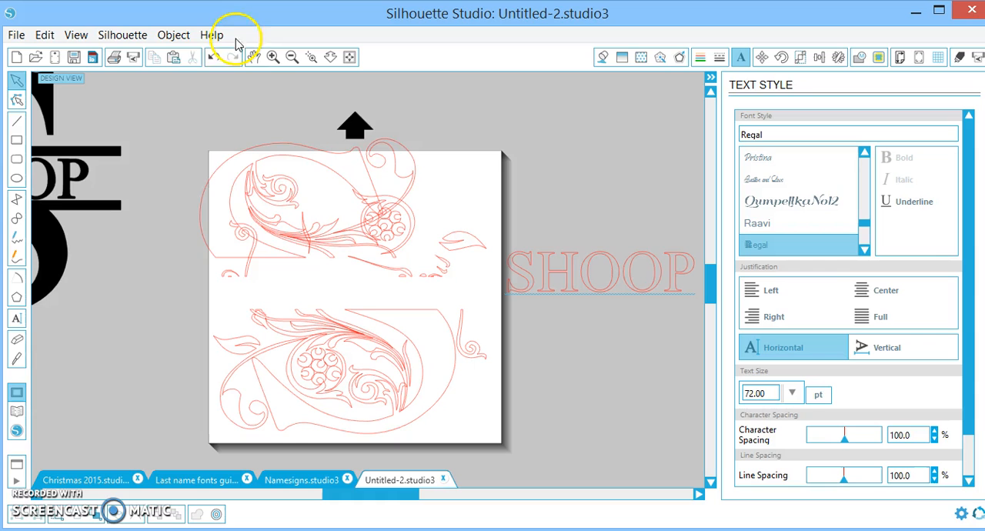
click(212, 58)
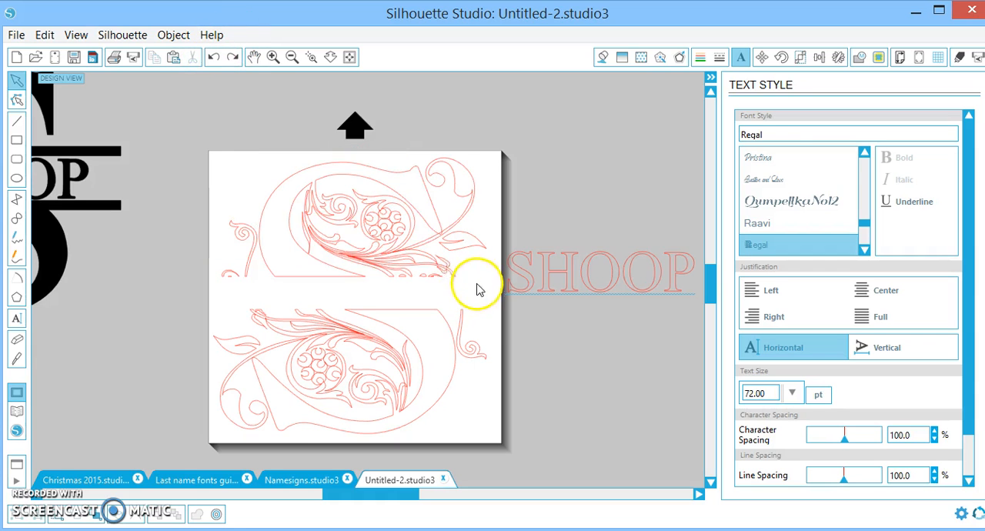
drag(474, 285, 192, 159)
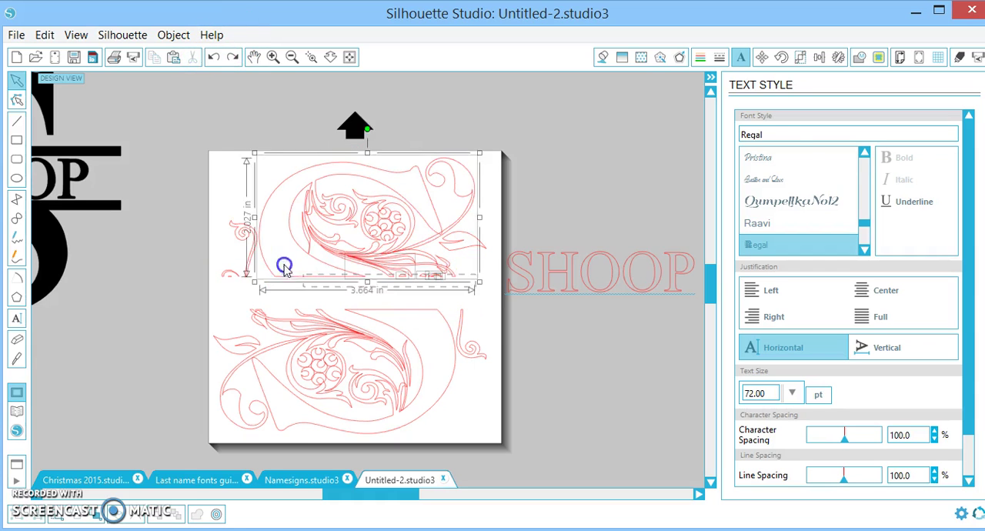
right_click(392, 230)
click(475, 388)
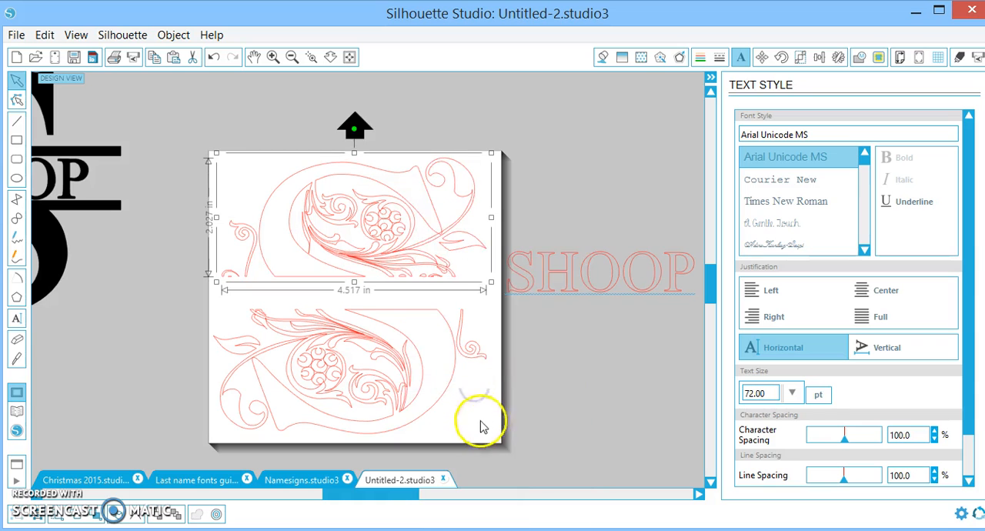
mouse_move(493, 431)
mouse_down()
mouse_move(243, 317)
mouse_move(224, 295)
mouse_up()
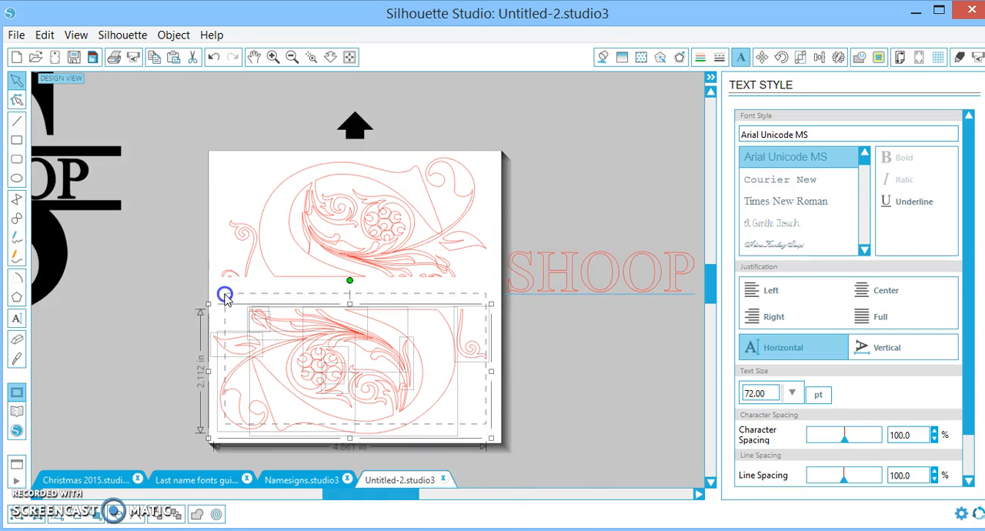
right_click(291, 326)
click(377, 383)
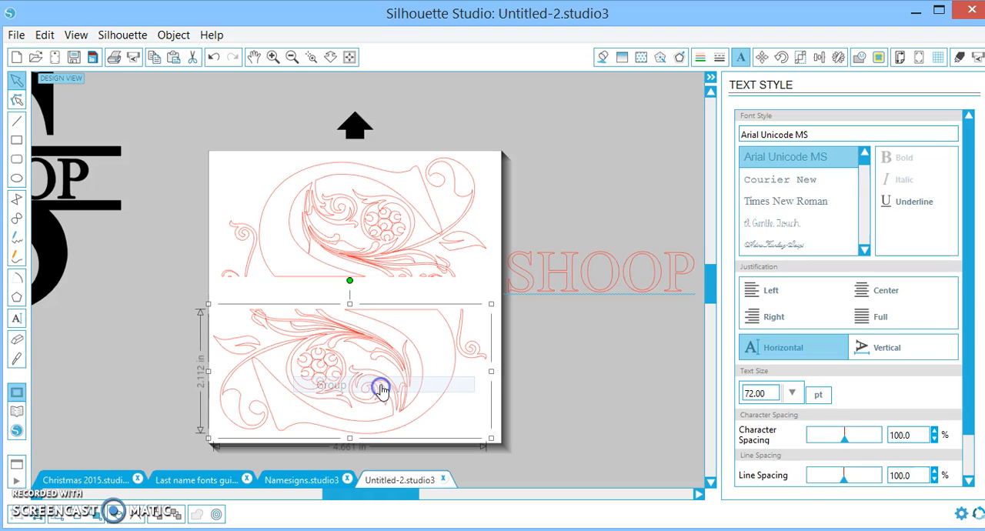
- Draw a thin bar across the gap and duplicate it, placing the copy just below
click(17, 141)
drag(218, 277, 493, 277)
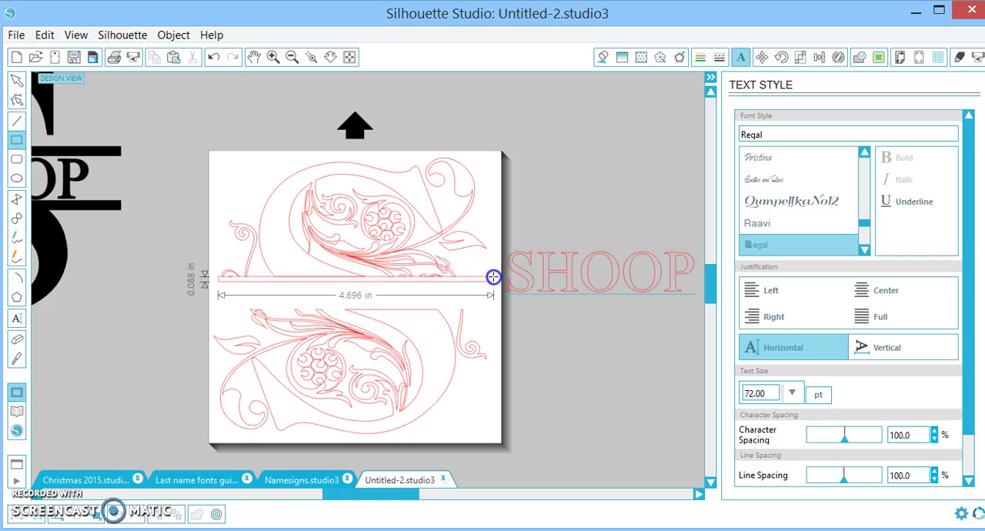
click(17, 80)
click(466, 279)
right_click(467, 279)
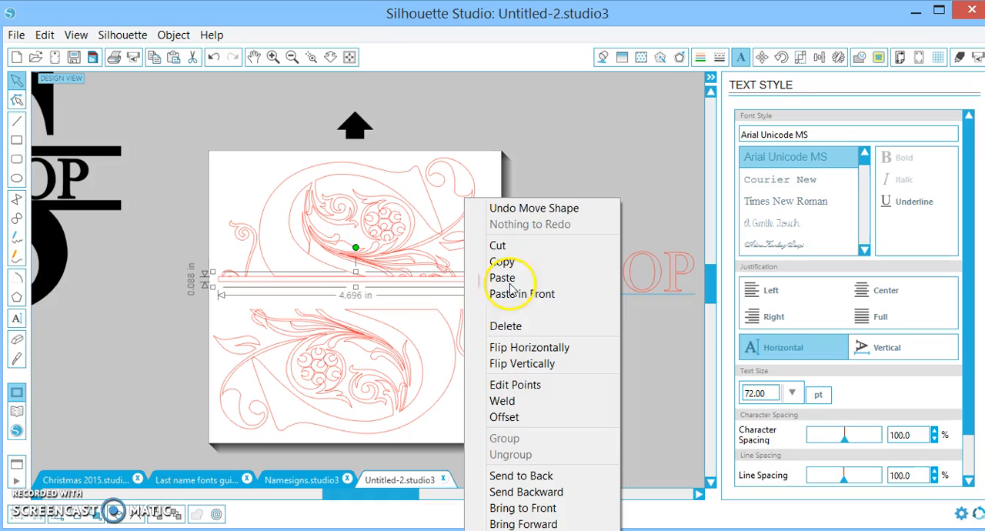
click(514, 310)
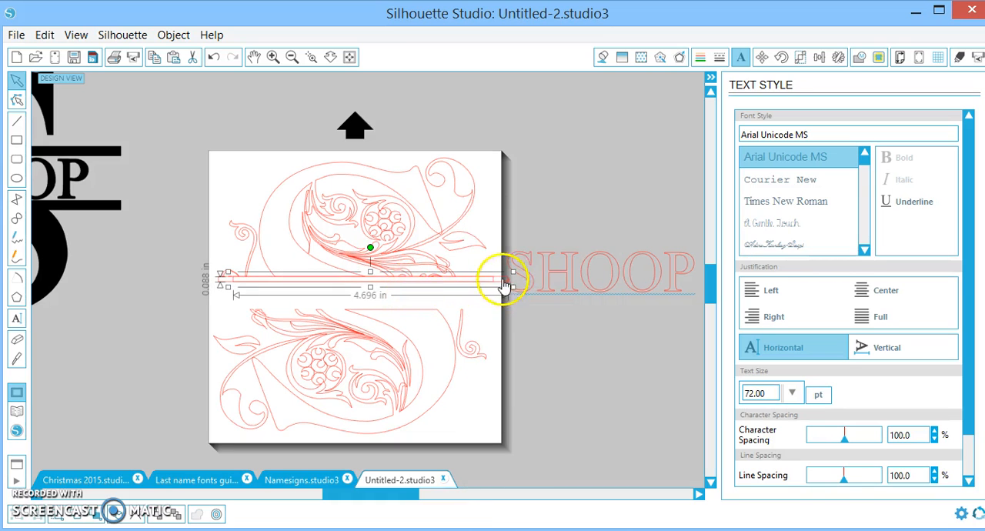
drag(493, 285, 490, 308)
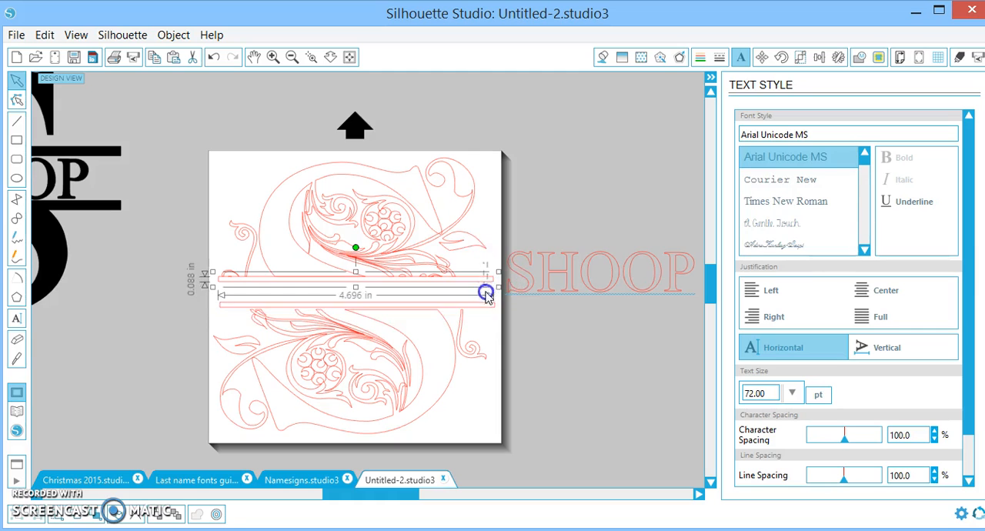
- Align both bars' right edges, then nudge the top bar up and the lower bar down
shift+click(487, 310)
click(817, 58)
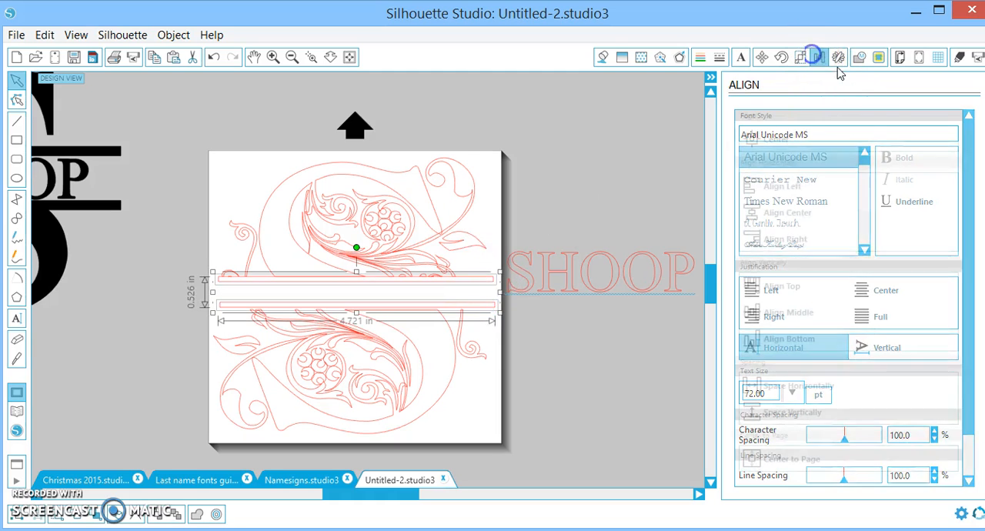
click(795, 241)
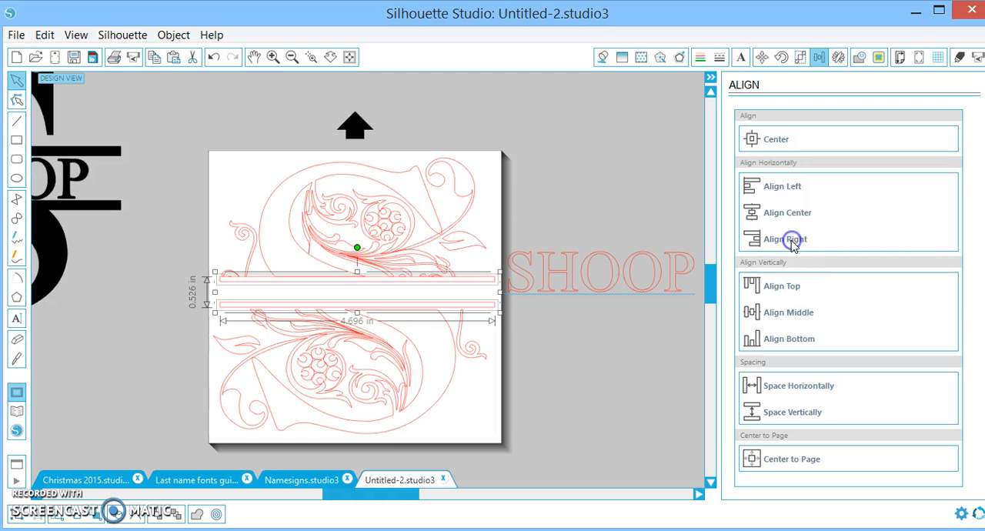
click(275, 57)
click(439, 285)
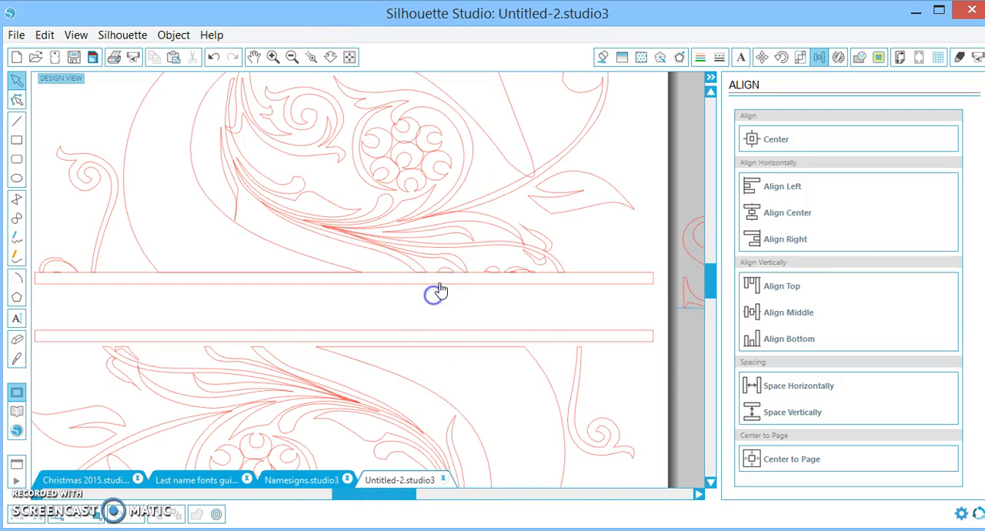
key(Up)
key(Up)
key(Up)
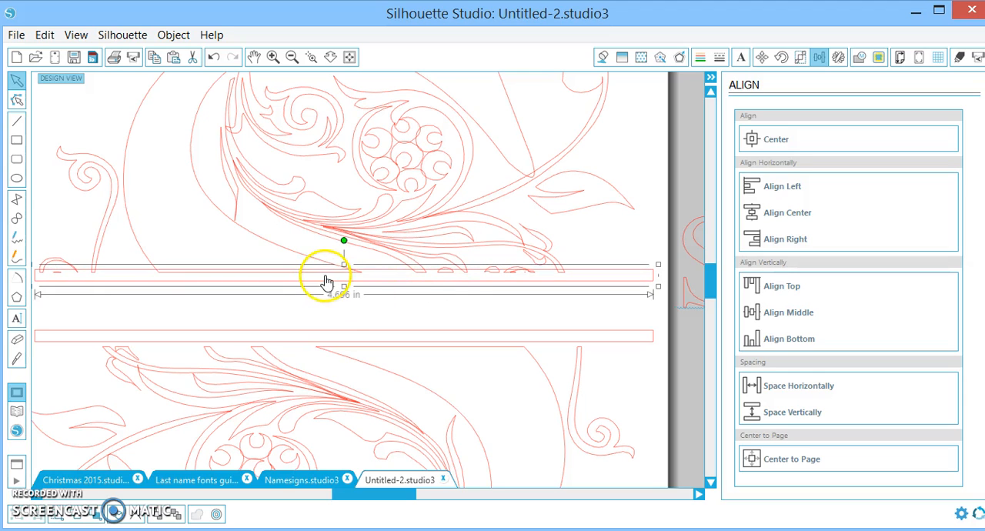
click(350, 339)
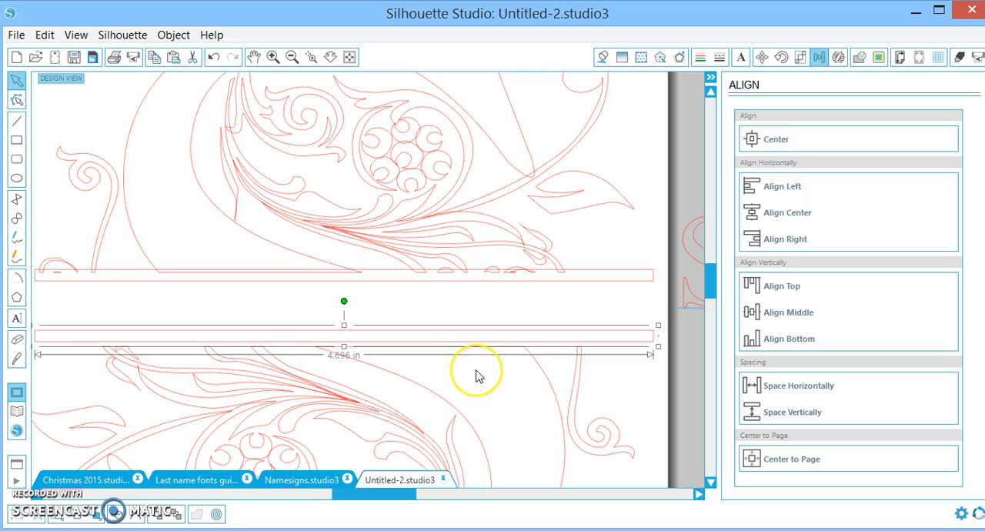
key(Down)
key(Down)
key(Down)
key(Down)
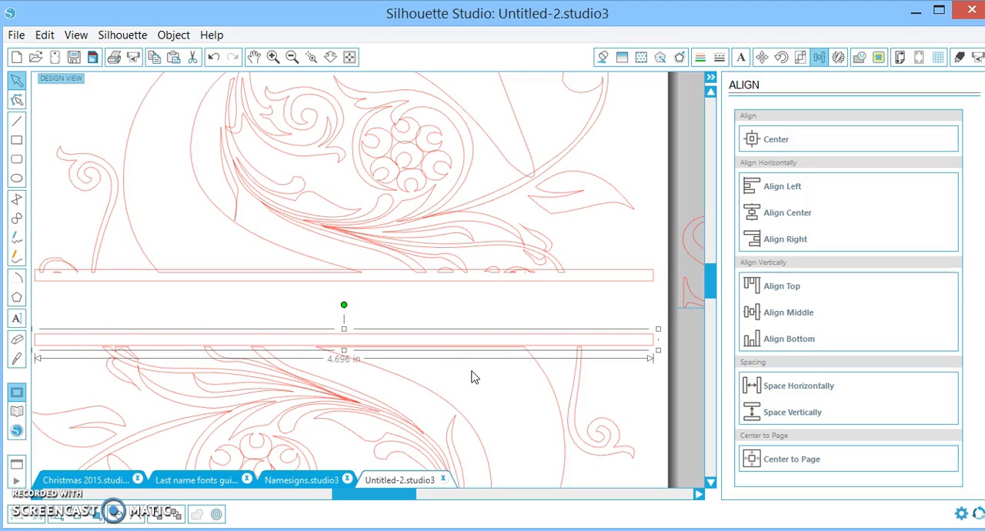
key(Down)
key(Down)
key(Down)
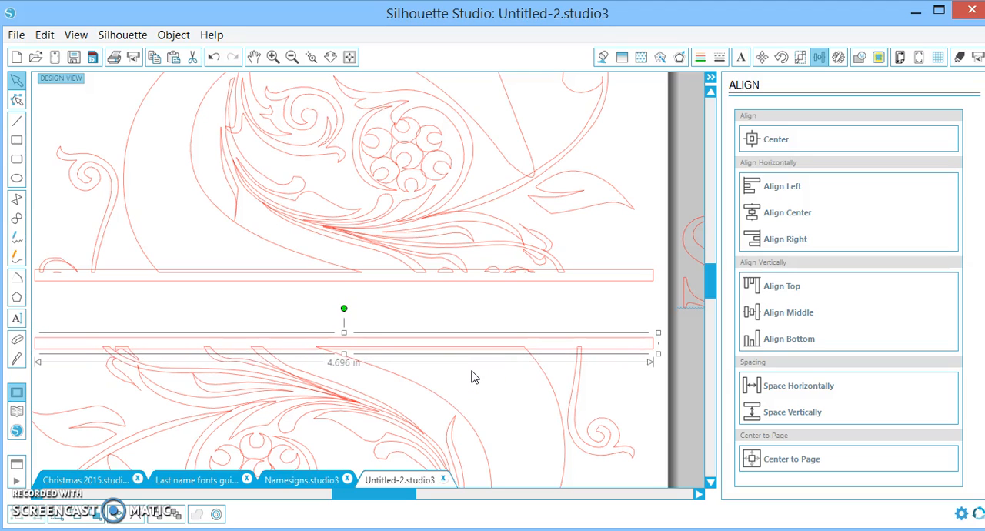
key(Down)
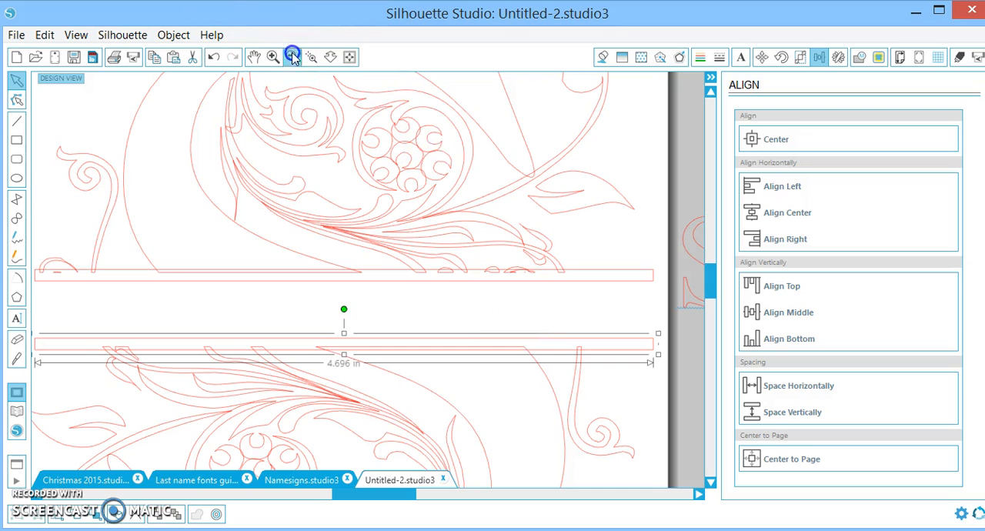
- Ungroup the whole S design with bars and merge it into one compound path
click(292, 56)
drag(459, 414, 347, 233)
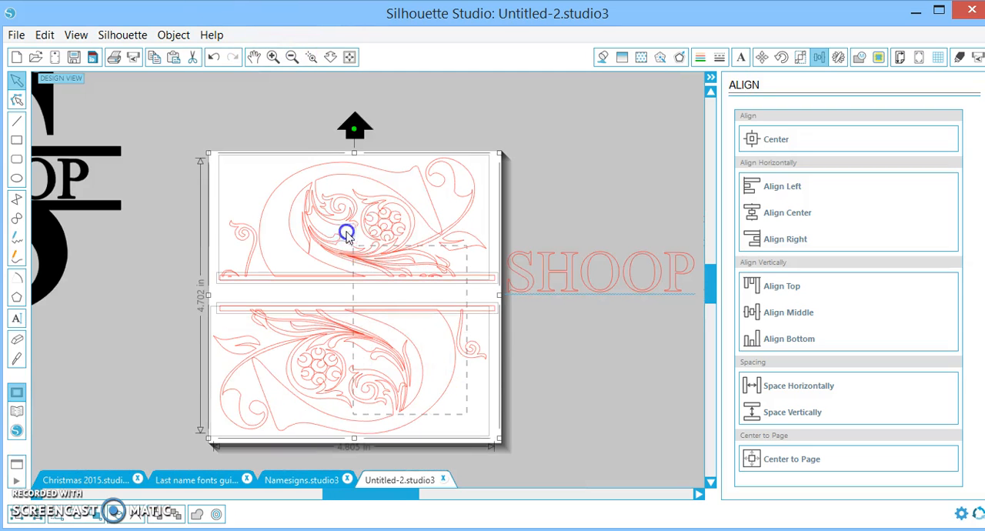
click(200, 514)
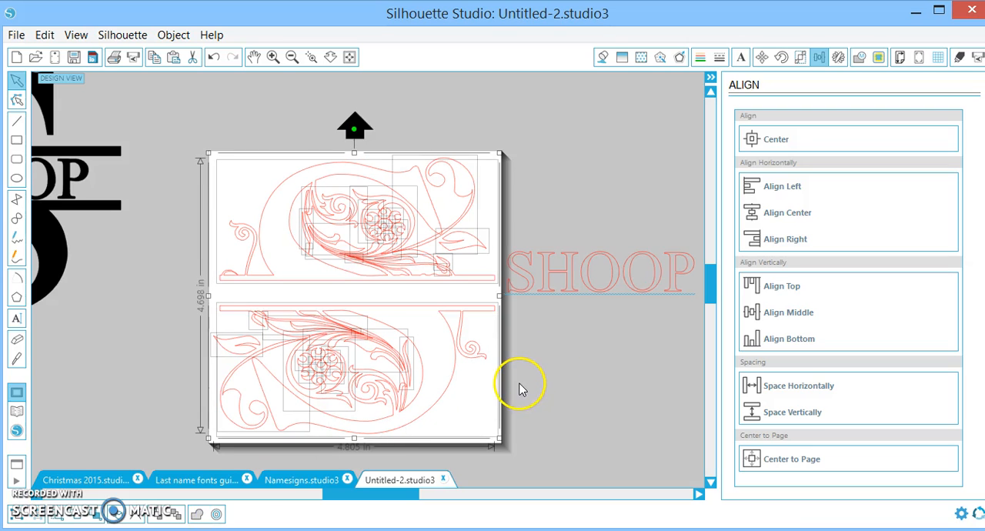
right_click(372, 350)
click(425, 439)
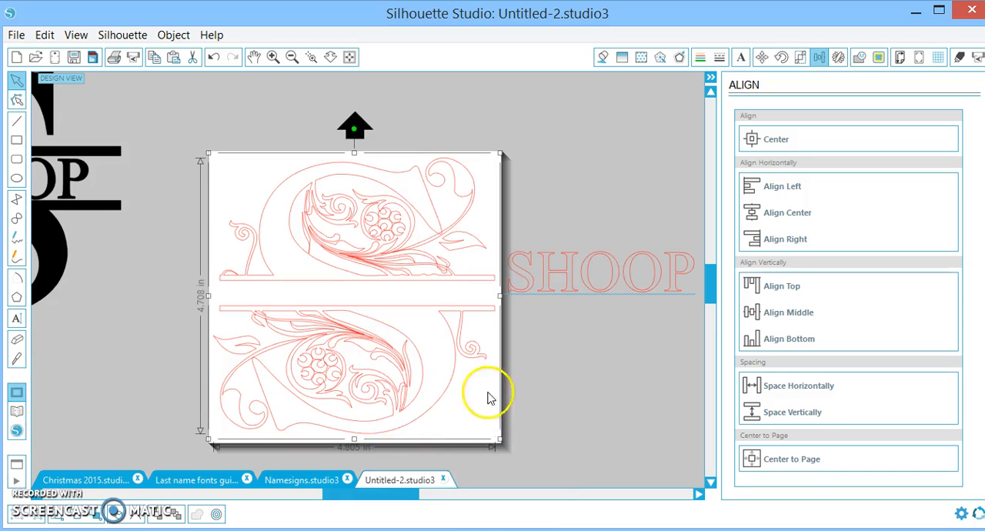
mouse_move(477, 385)
mouse_down()
mouse_move(424, 329)
mouse_move(448, 311)
mouse_up()
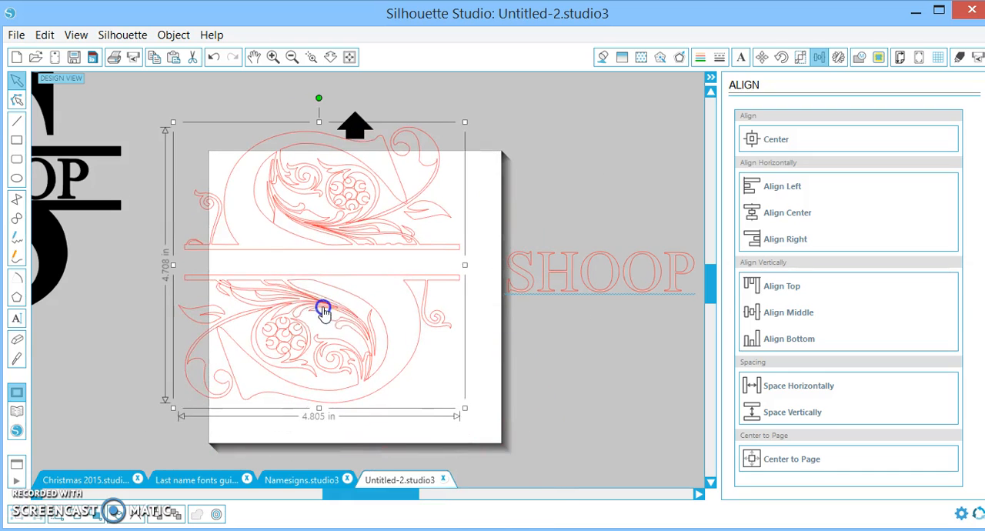
- Undo the design move, then place SHOOP in the gap and shrink it to fit between the bars
click(211, 58)
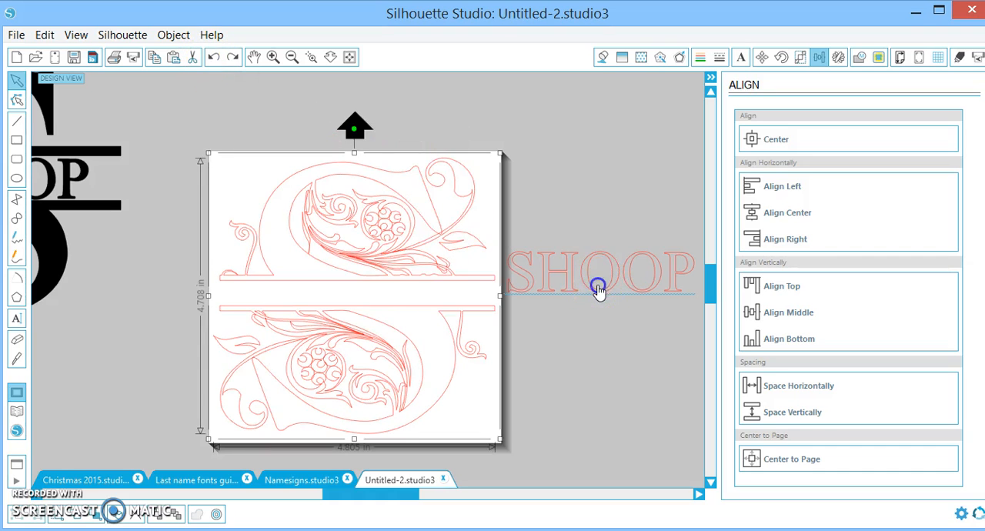
drag(599, 289, 366, 309)
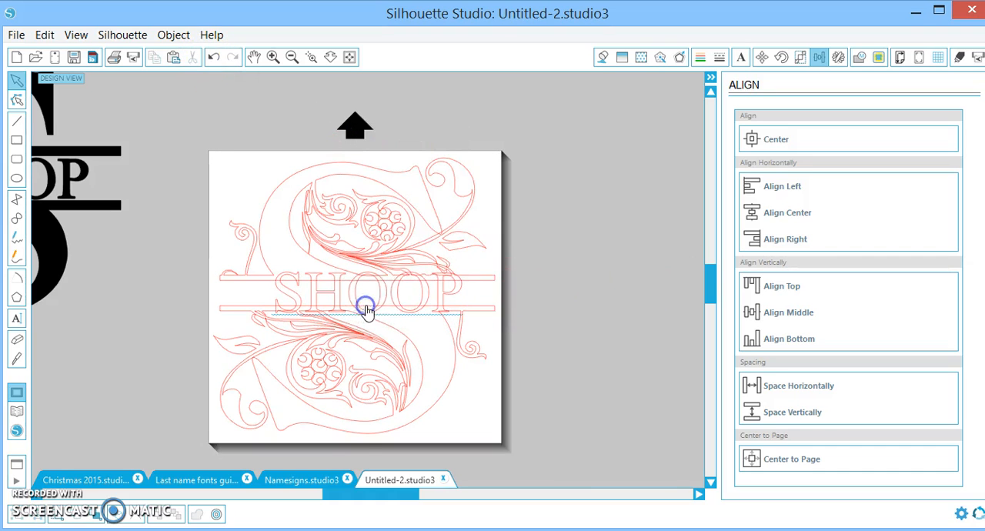
click(446, 286)
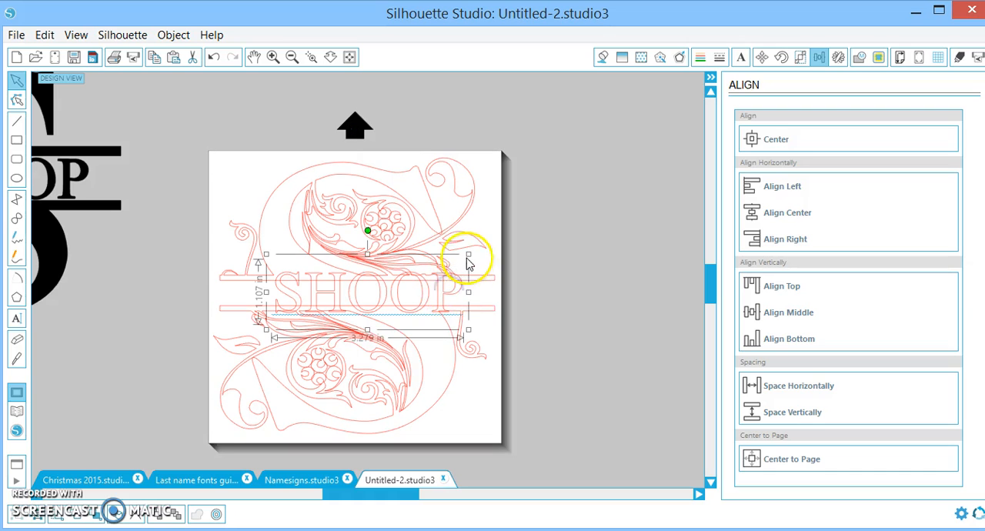
drag(470, 256, 391, 290)
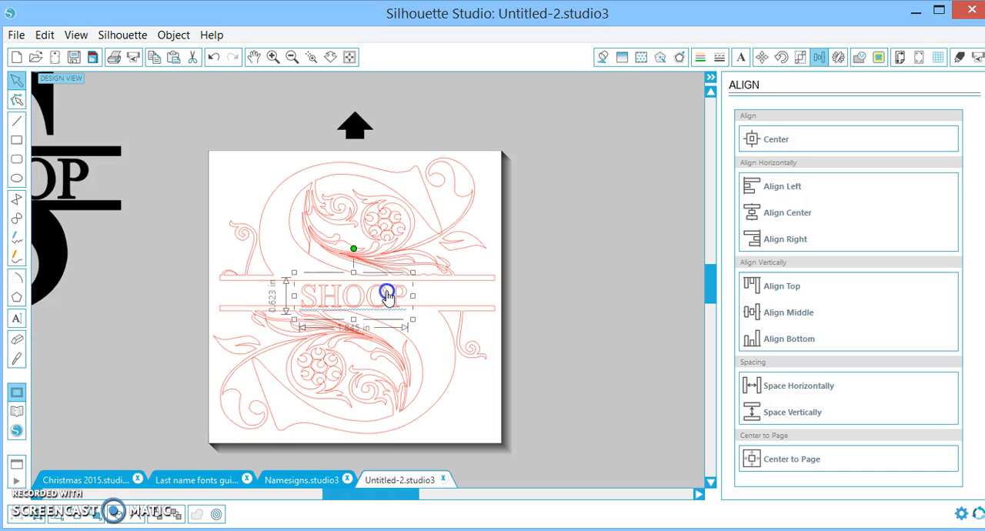
- Fill the combined S design with black
click(383, 250)
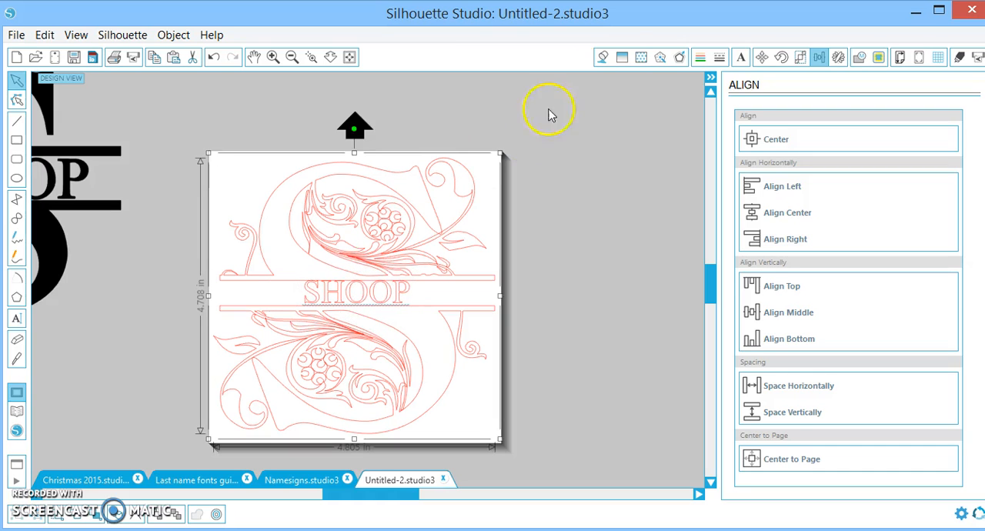
click(606, 57)
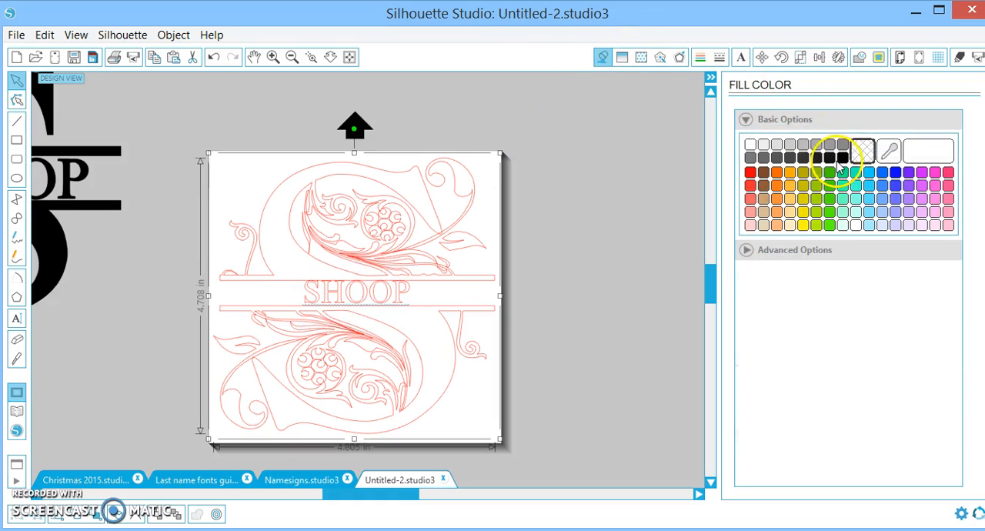
click(842, 159)
click(699, 57)
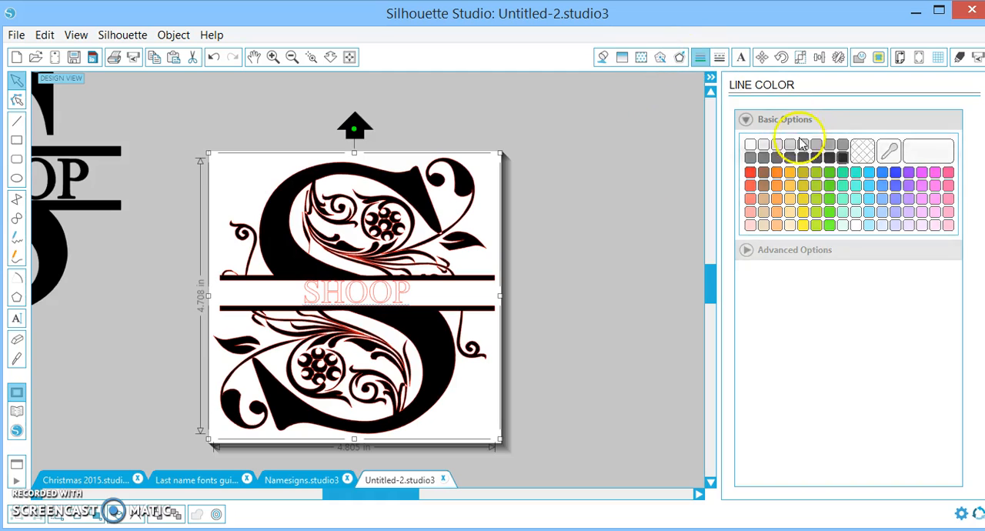
- Adjust SHOOP between the bars, stretching it wider to the right and left
click(397, 295)
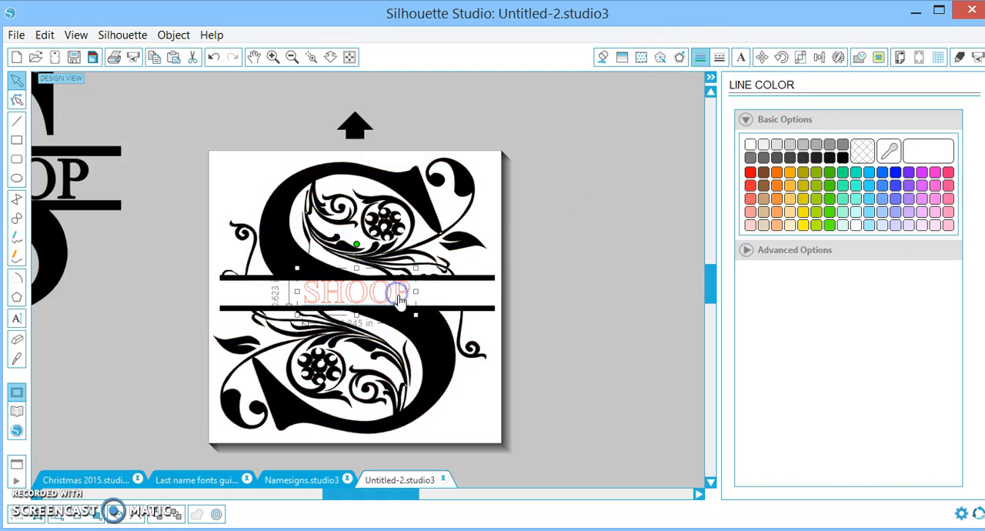
click(275, 57)
click(274, 57)
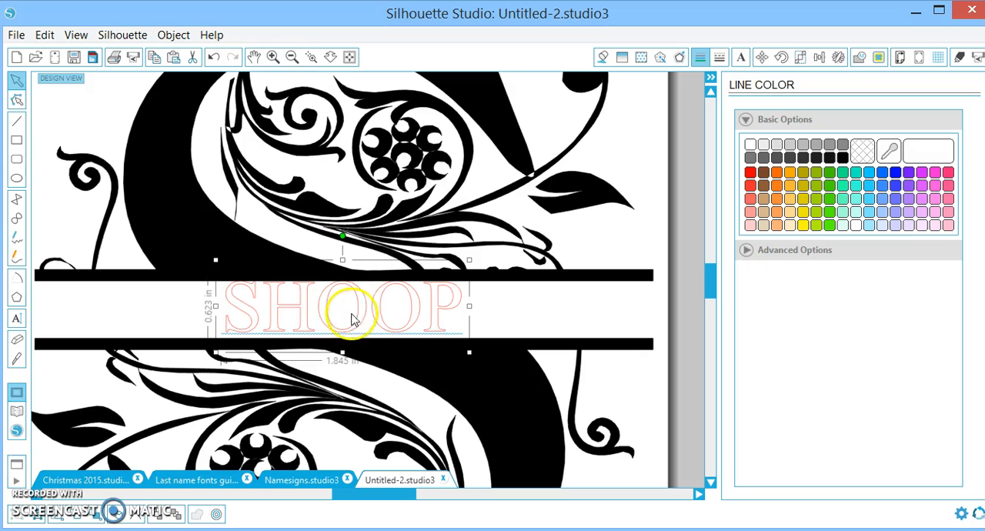
click(214, 260)
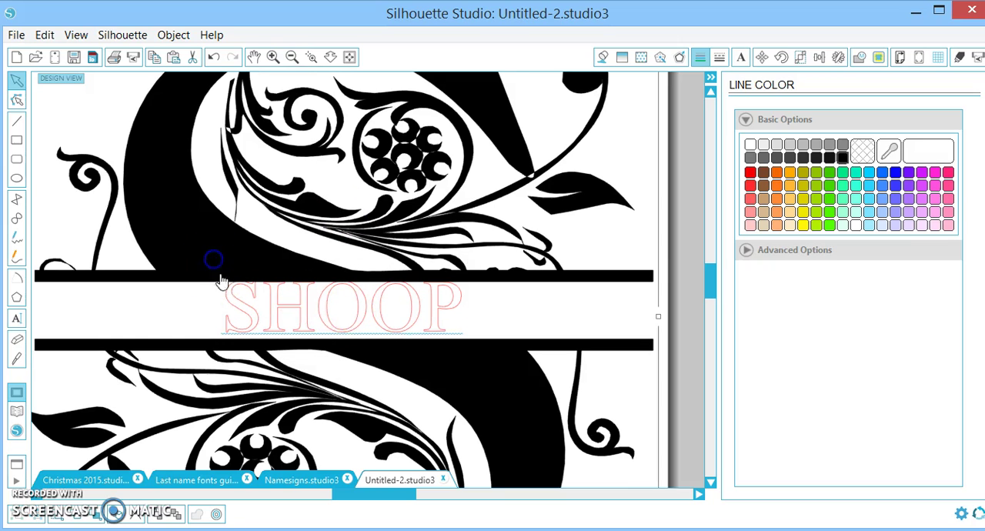
click(243, 306)
mouse_move(224, 264)
mouse_down()
mouse_move(222, 275)
mouse_move(241, 279)
mouse_up()
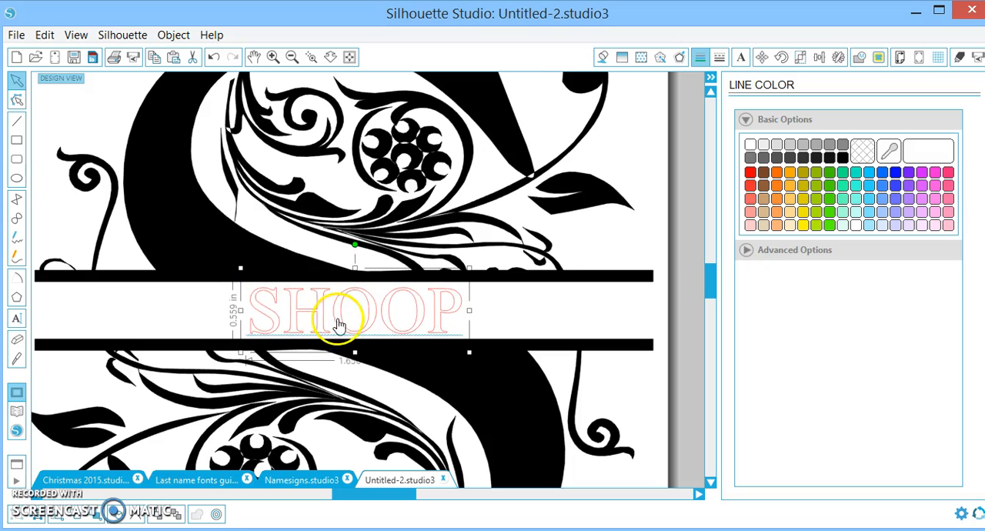
drag(340, 321, 318, 321)
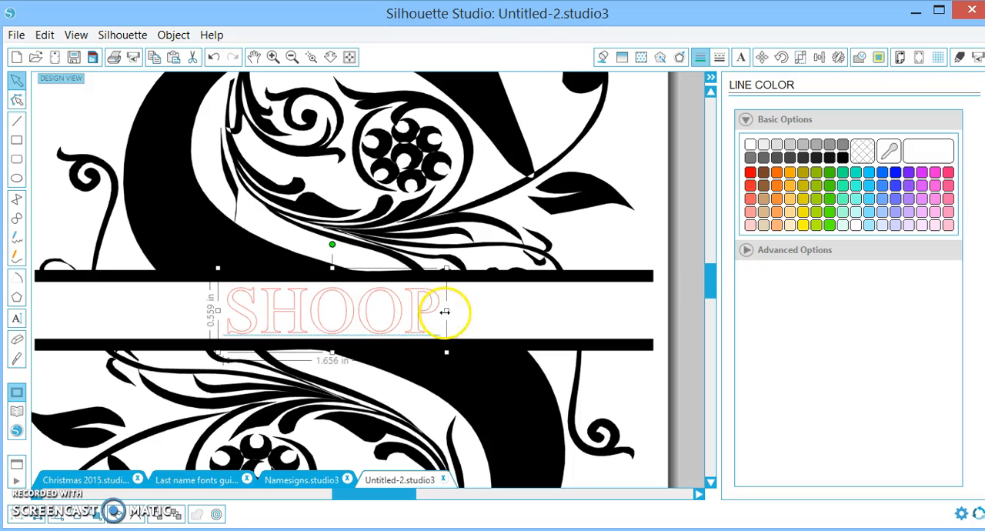
drag(447, 311, 498, 315)
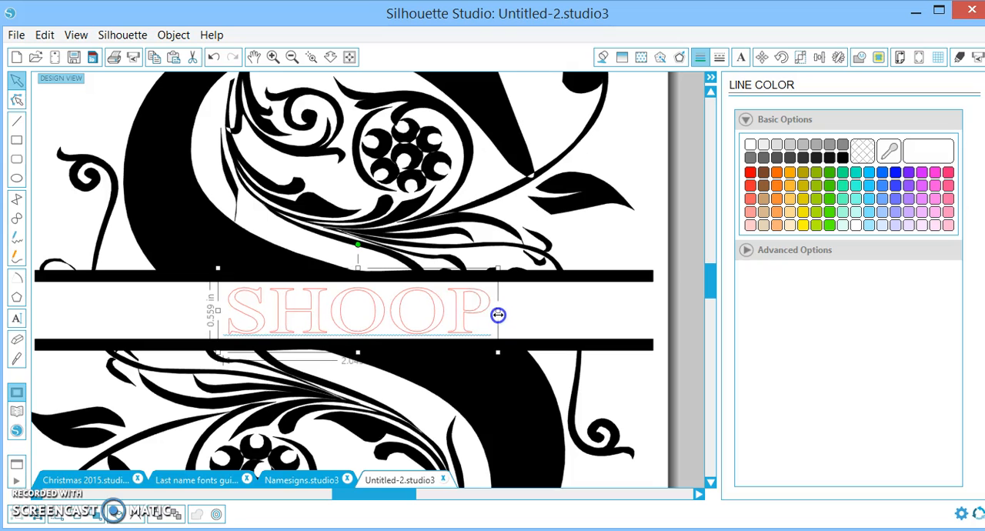
mouse_move(218, 311)
mouse_down()
mouse_move(194, 310)
mouse_move(231, 311)
mouse_up()
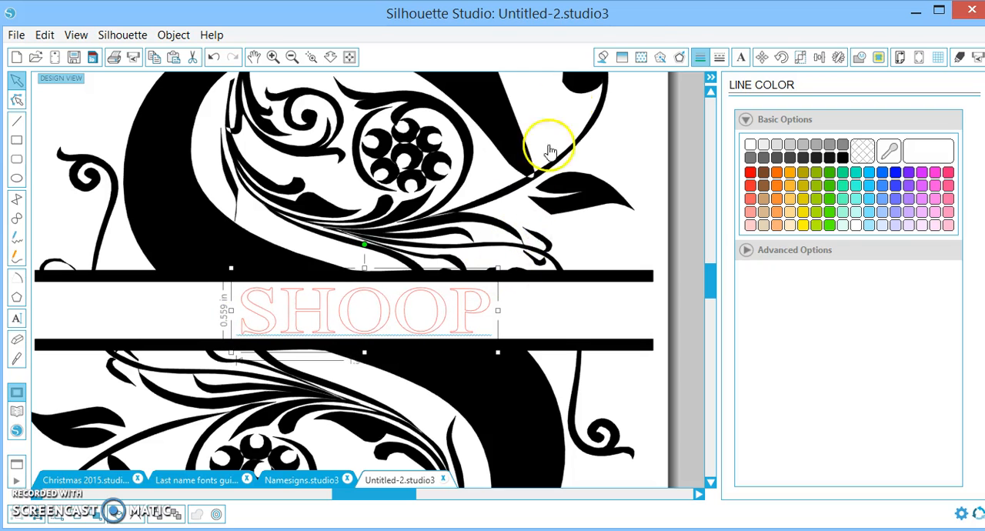
- Apply an outward offset to SHOOP and drag the offset copy off the page
click(679, 57)
click(752, 140)
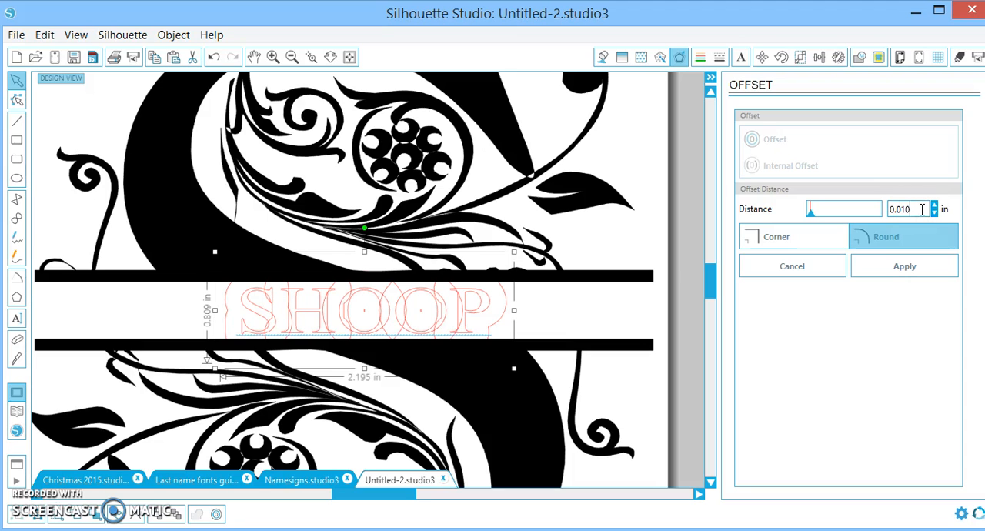
click(904, 265)
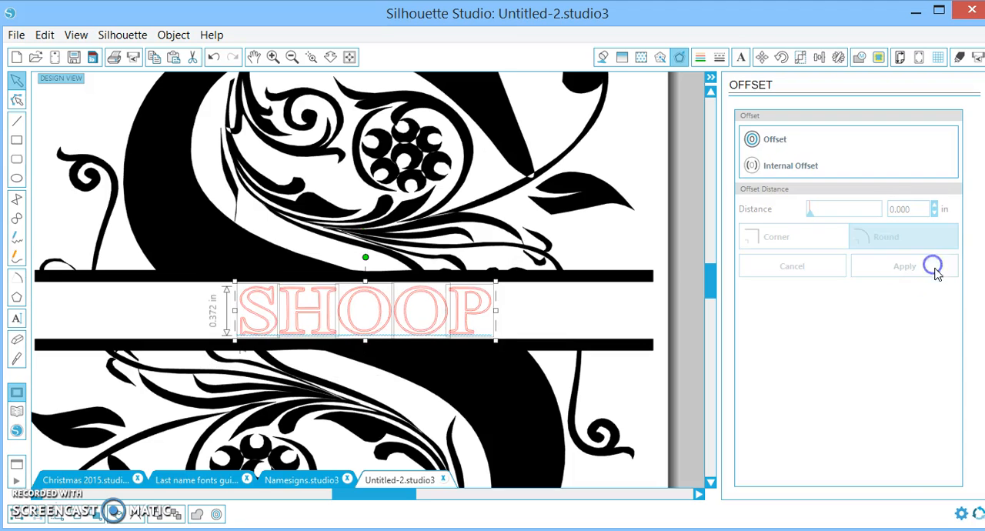
click(292, 57)
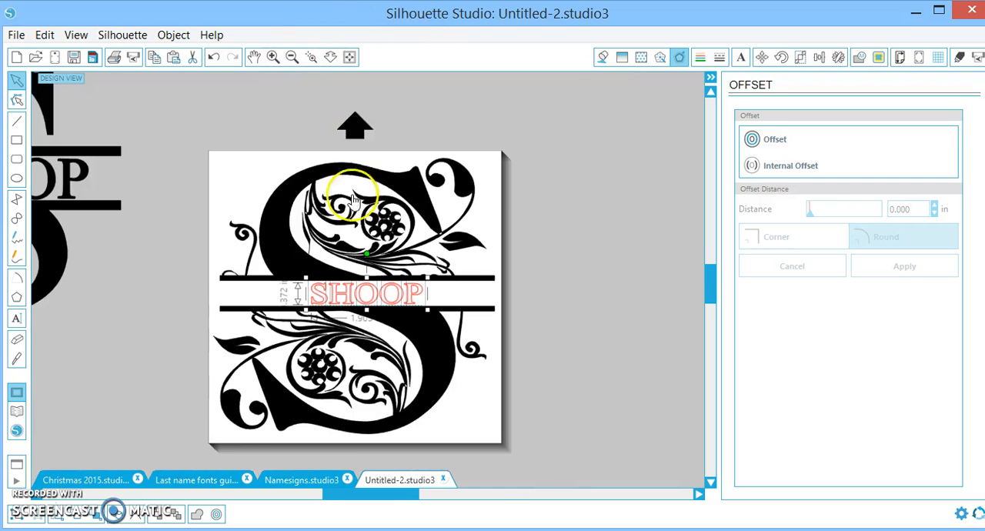
click(273, 57)
drag(408, 301, 693, 245)
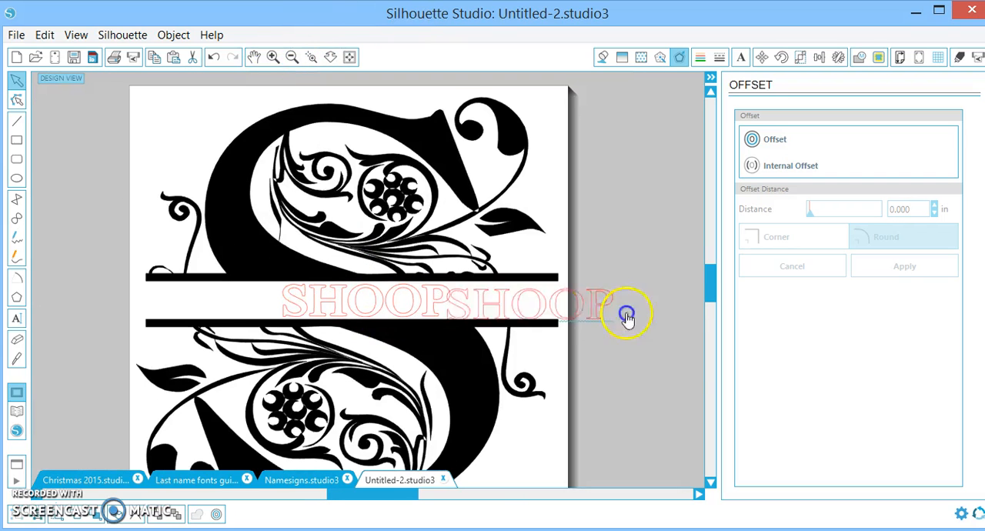
- Turn the original SHOOP into a compound path and select the whole S design with it
click(278, 300)
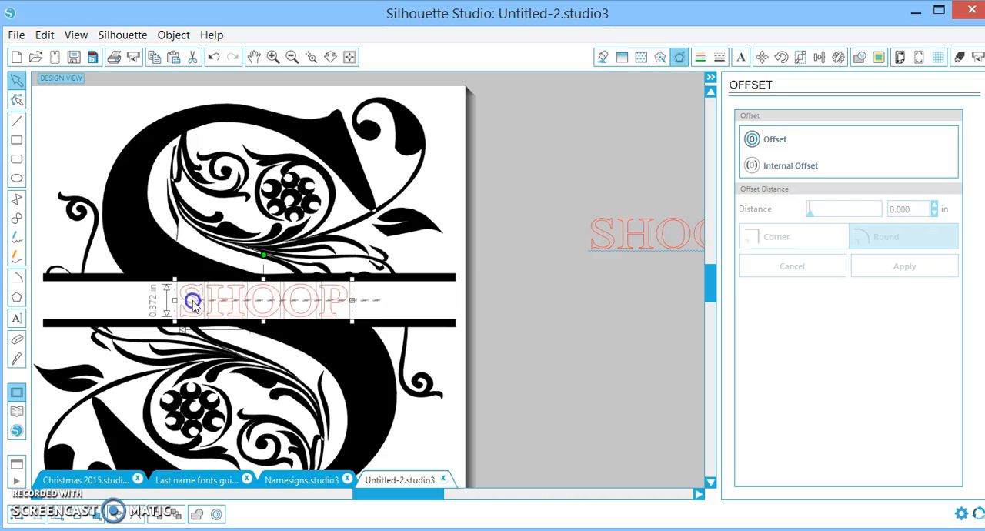
right_click(187, 300)
click(323, 435)
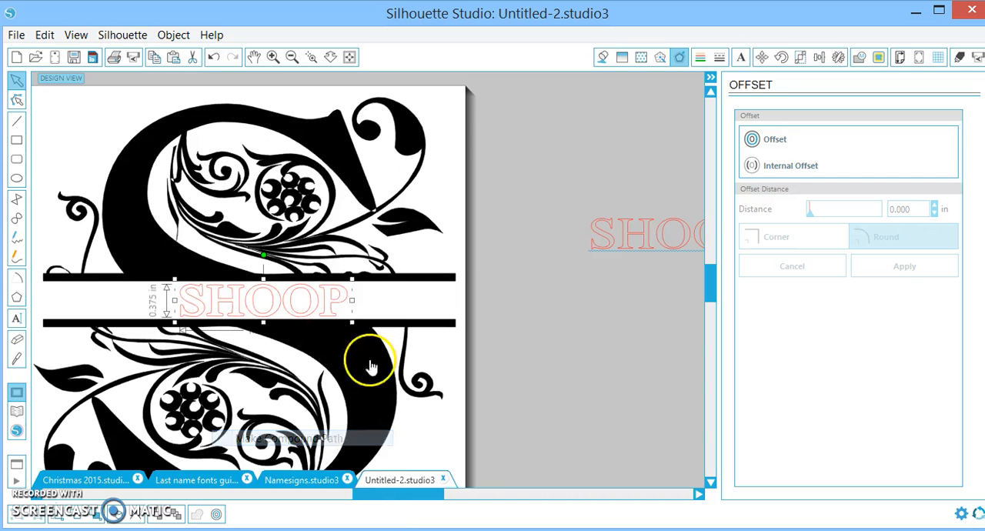
click(291, 57)
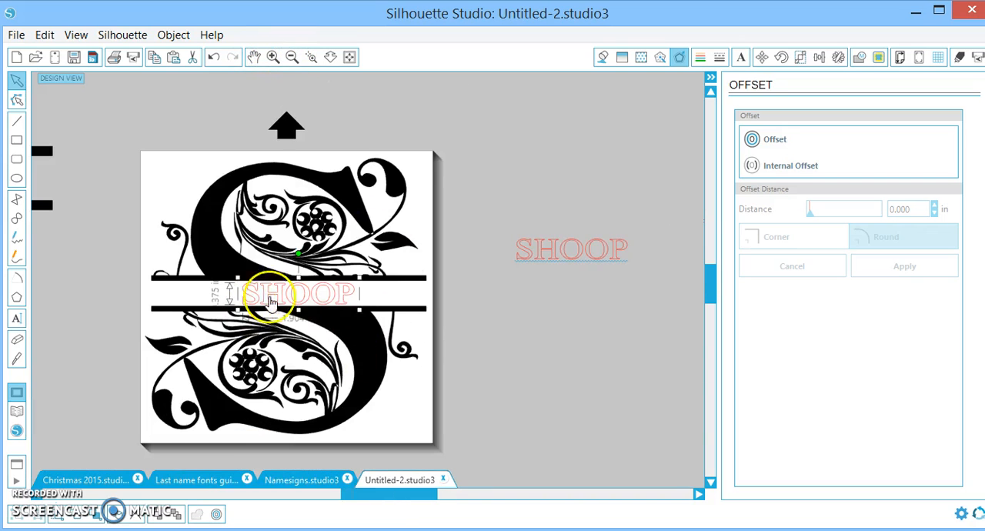
drag(400, 419, 221, 214)
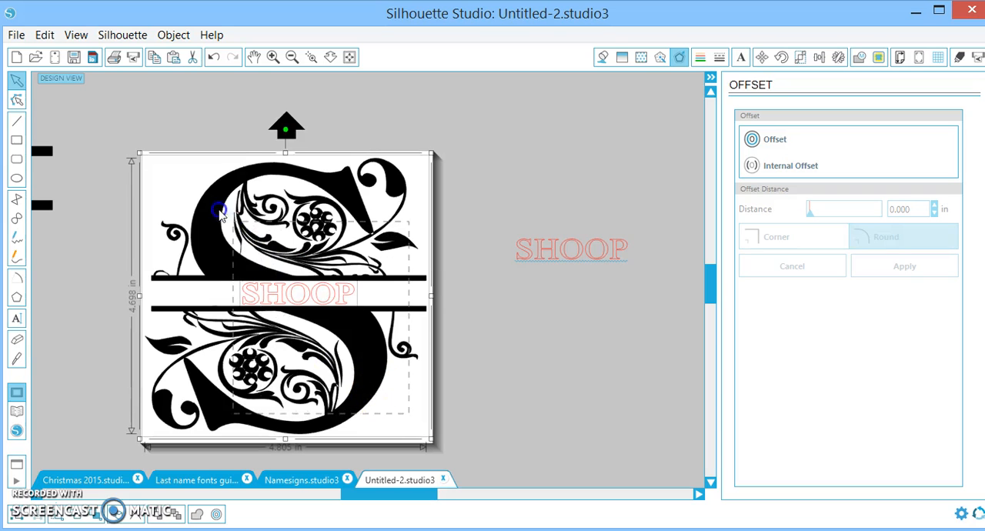
- Center SHOOP horizontally within the design and fill it black
click(819, 57)
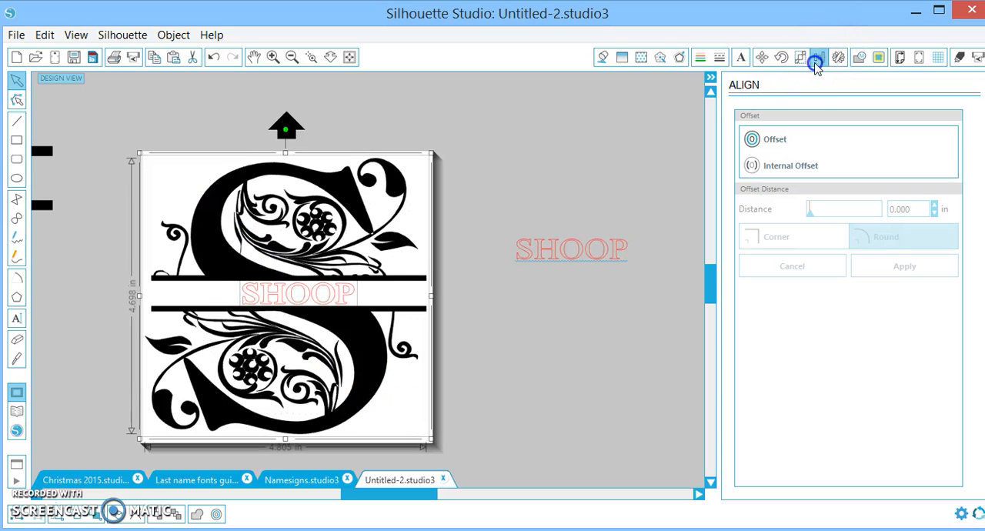
click(788, 212)
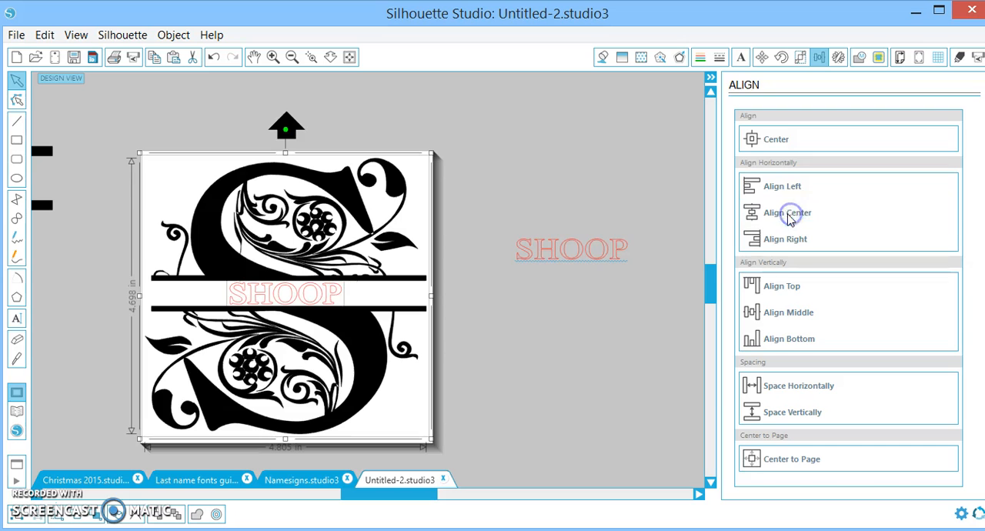
click(602, 57)
click(843, 159)
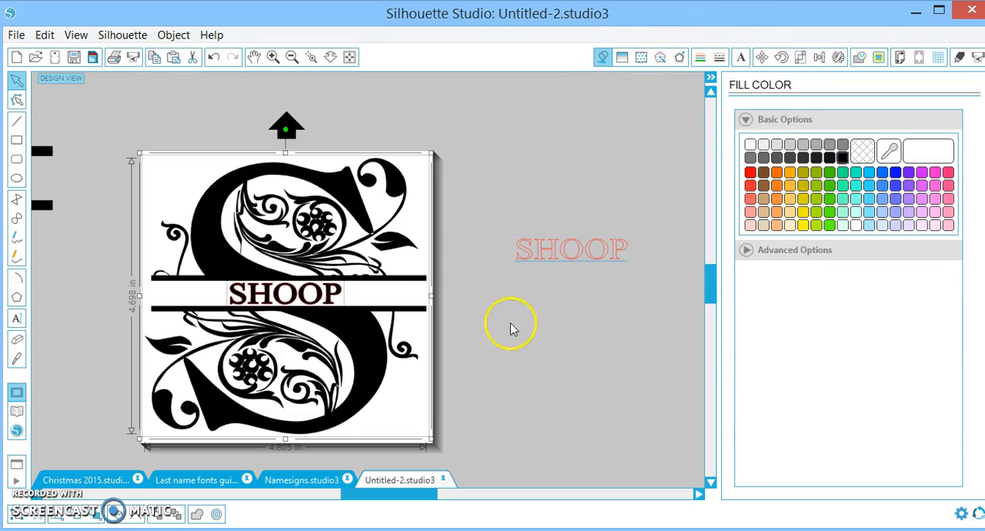
click(699, 57)
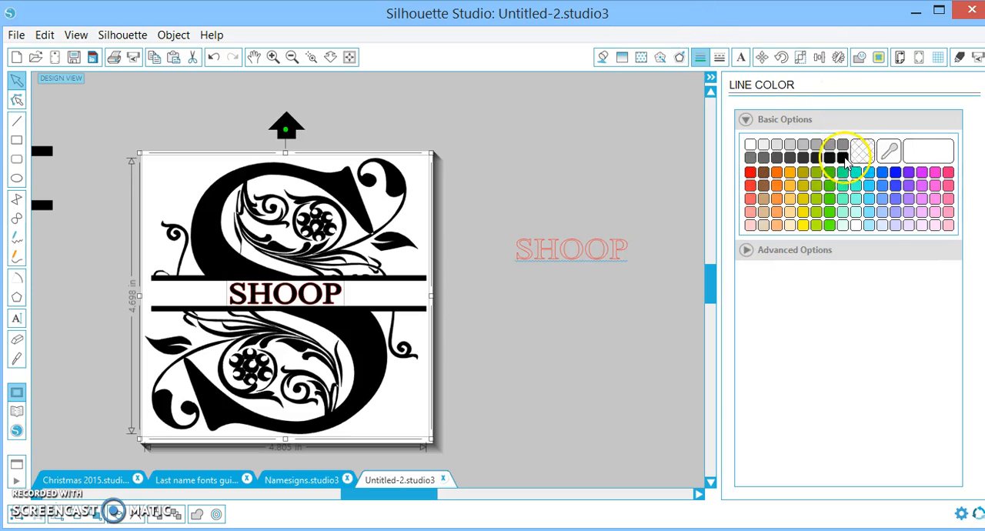
- Move the finished S monogram off the page to the left
click(521, 329)
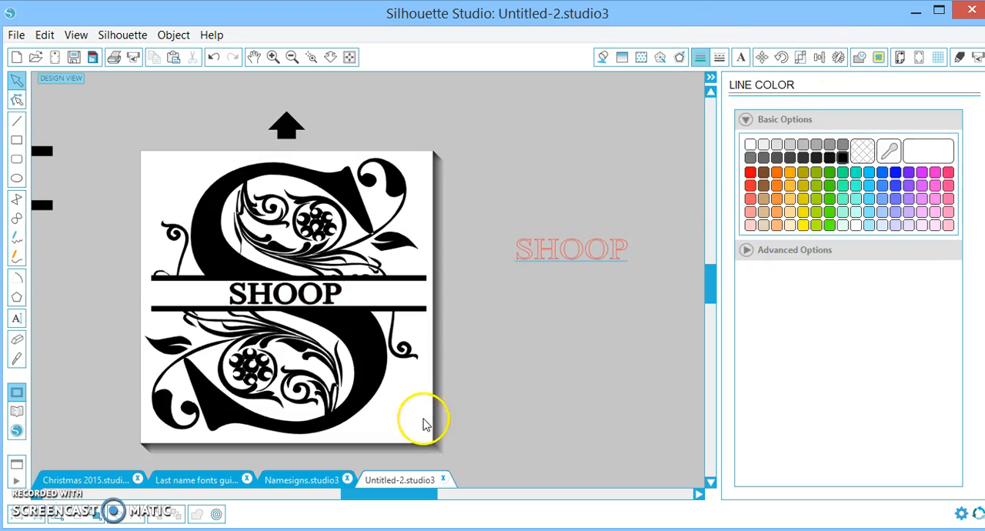
click(335, 391)
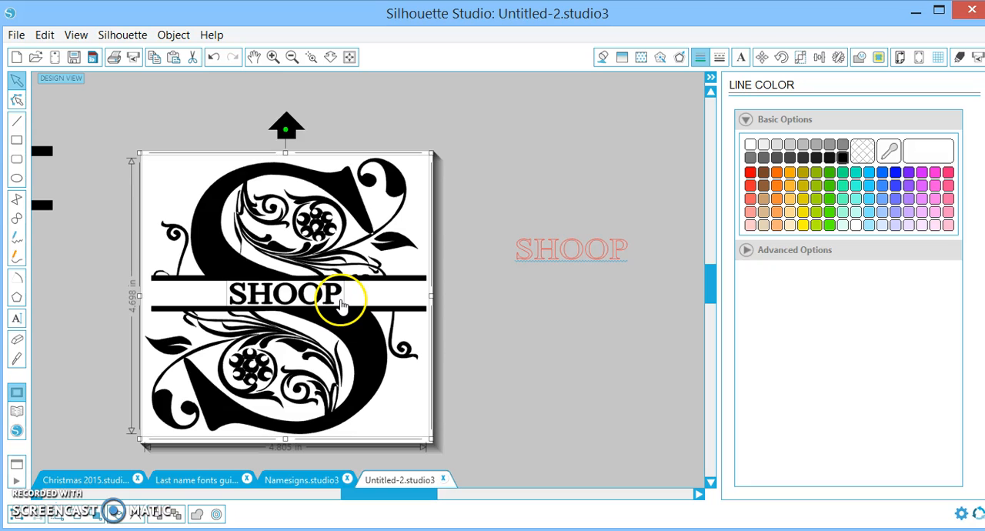
mouse_move(340, 304)
mouse_down()
mouse_move(52, 303)
mouse_move(34, 293)
mouse_up()
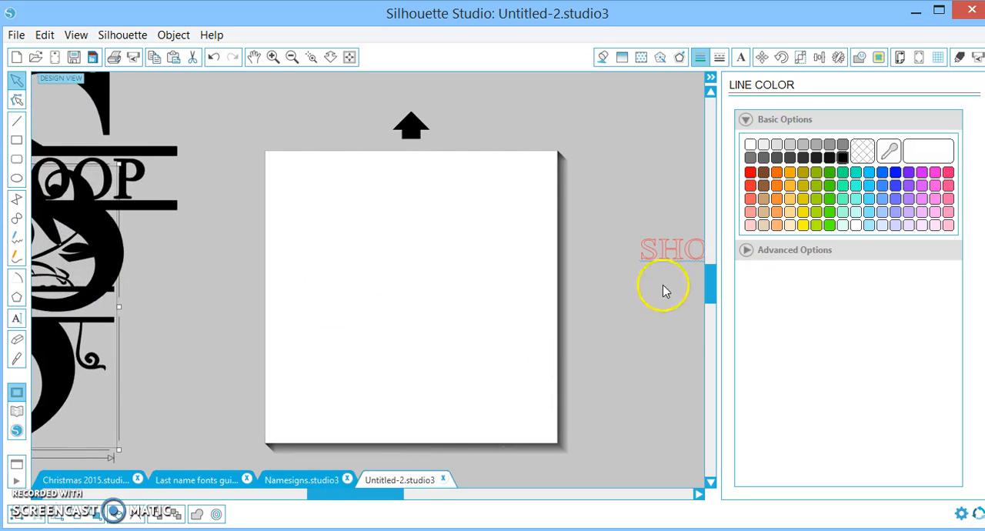
drag(344, 493, 370, 498)
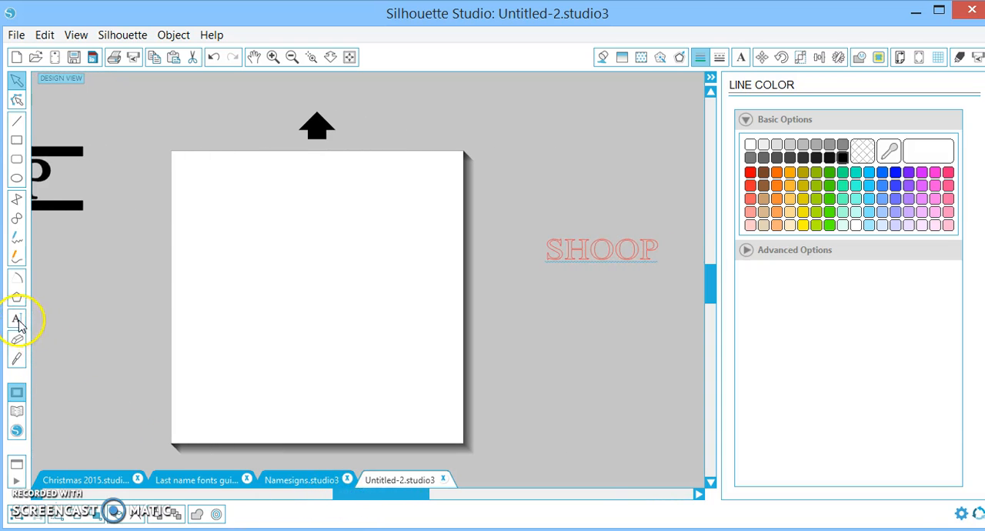
- Choose the MONOgram kk sc font and place a new text box on the empty page
click(17, 319)
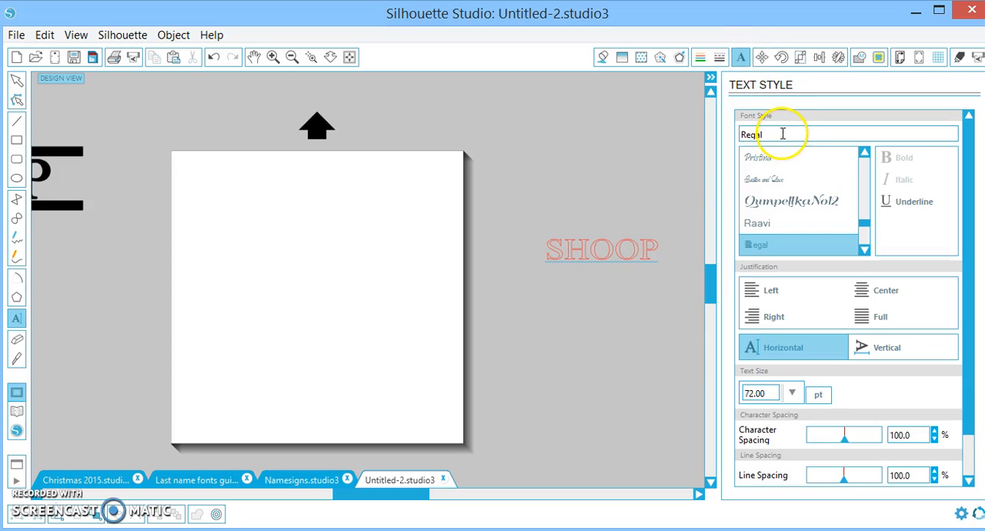
click(779, 133)
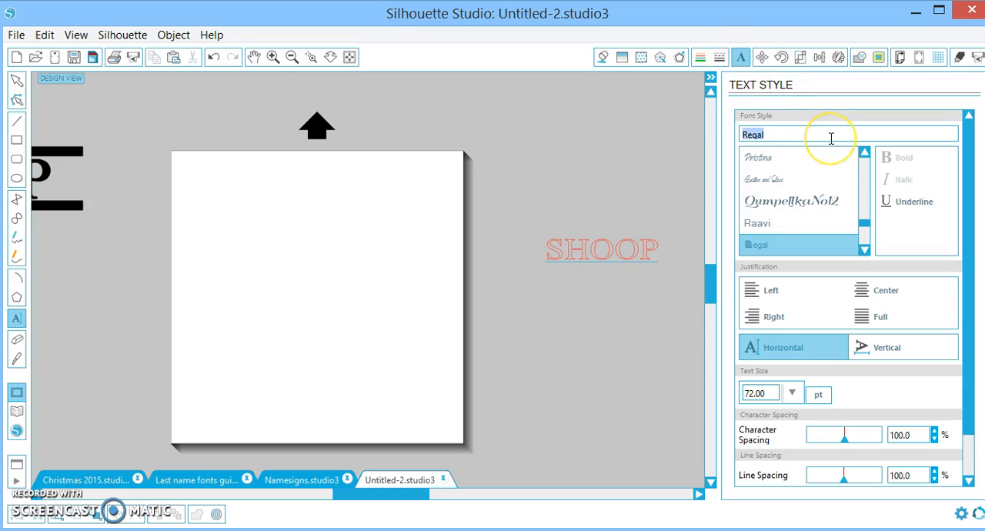
text(MONOgram kk sc)
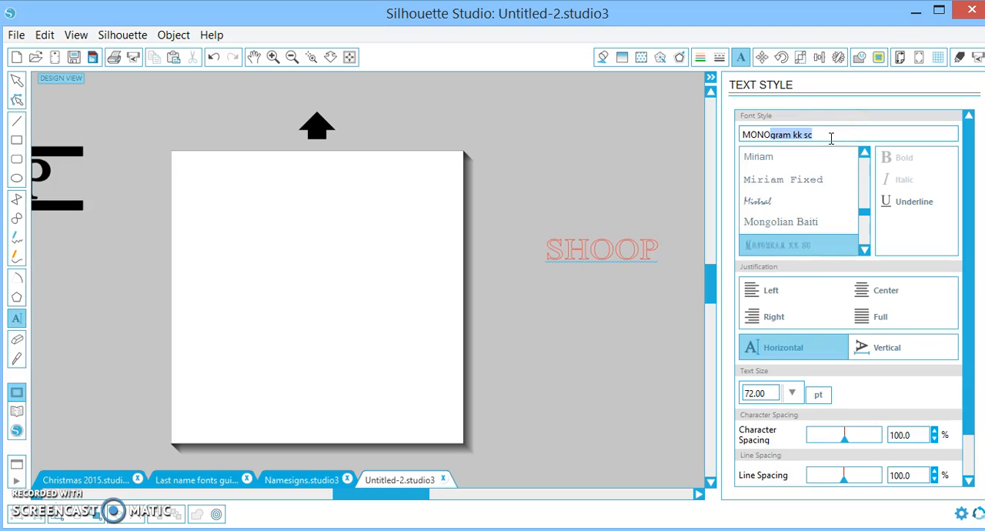
click(801, 246)
click(801, 248)
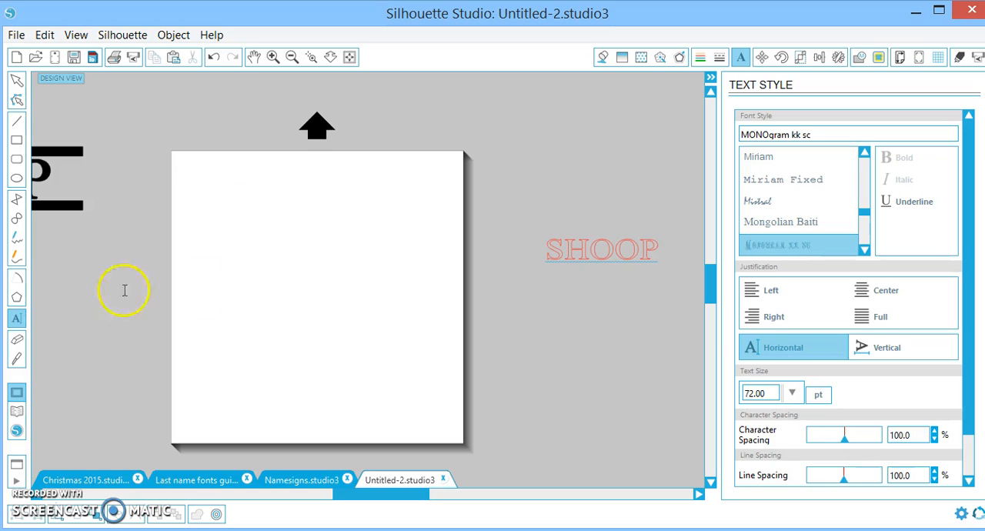
click(237, 278)
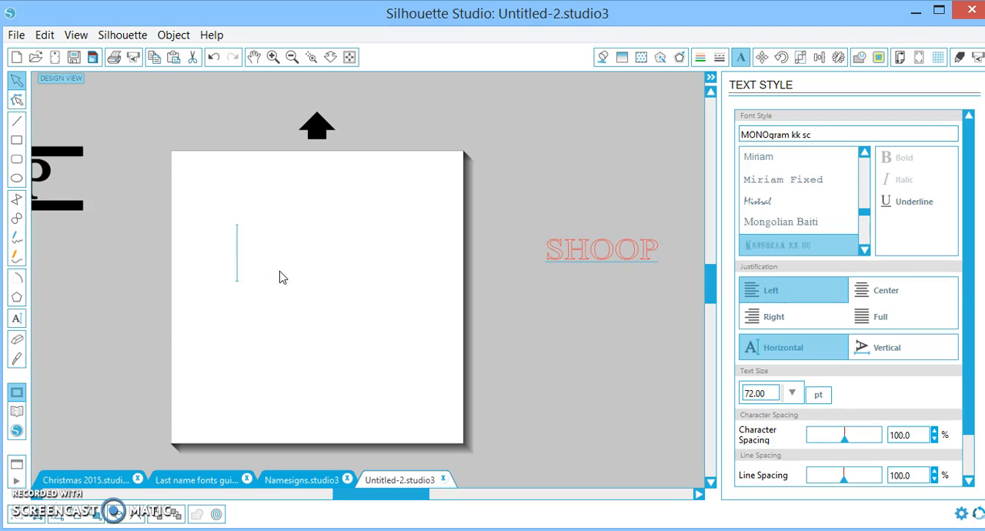
text(lse)
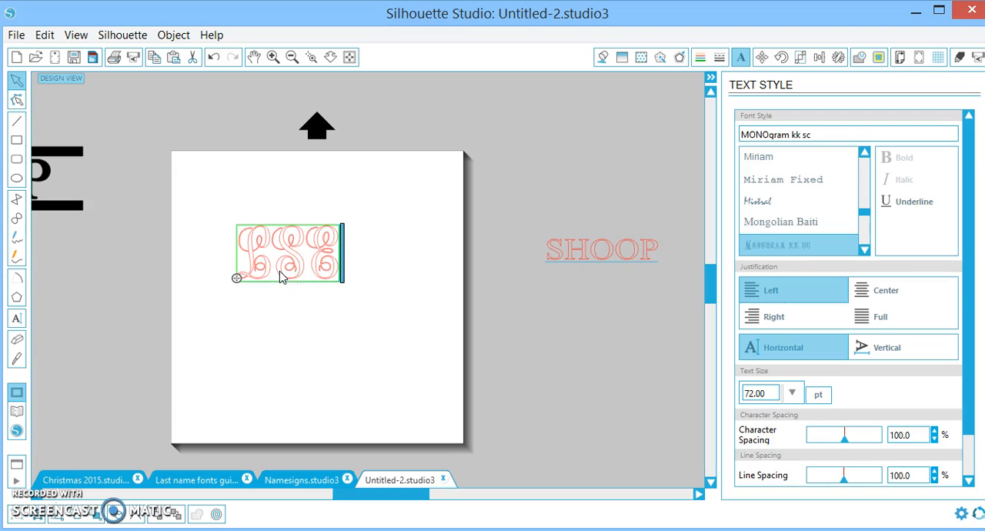
- Enter the letters LSE in the text box, retyping them once, and finish editing
click(324, 338)
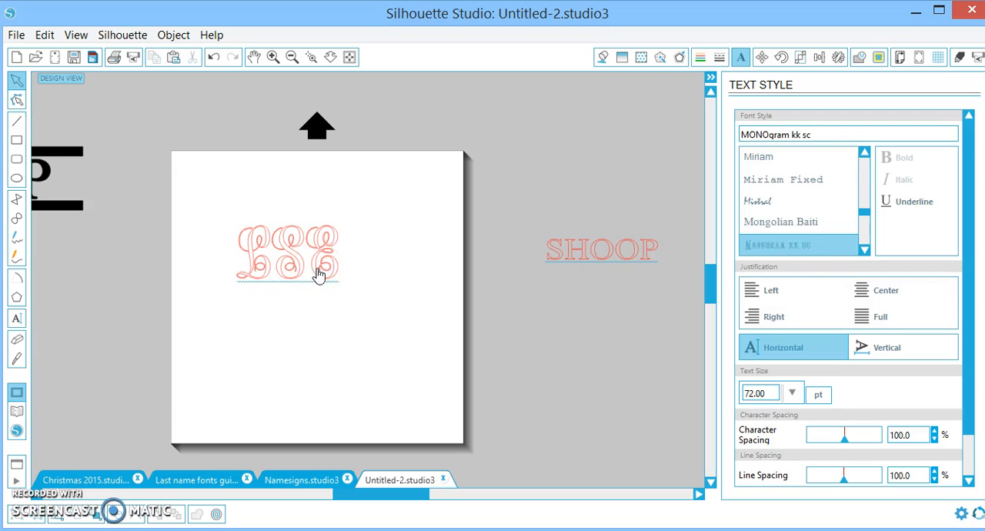
click(319, 274)
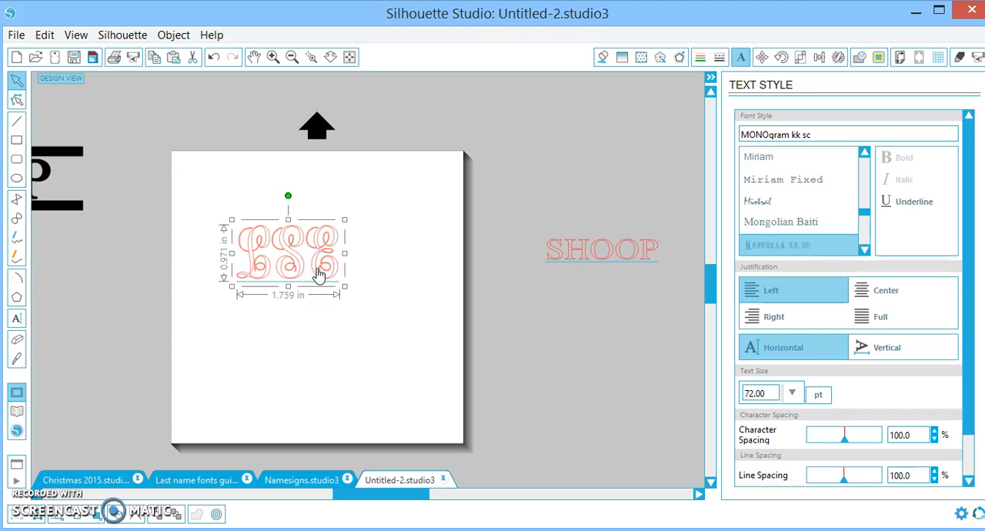
double_click(319, 274)
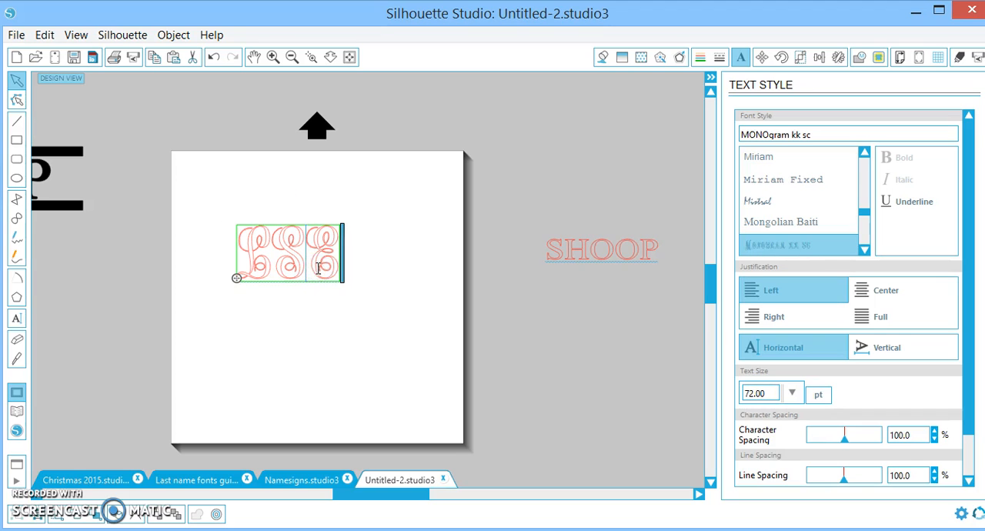
key(BackSpace)
key(BackSpace)
key(BackSpace)
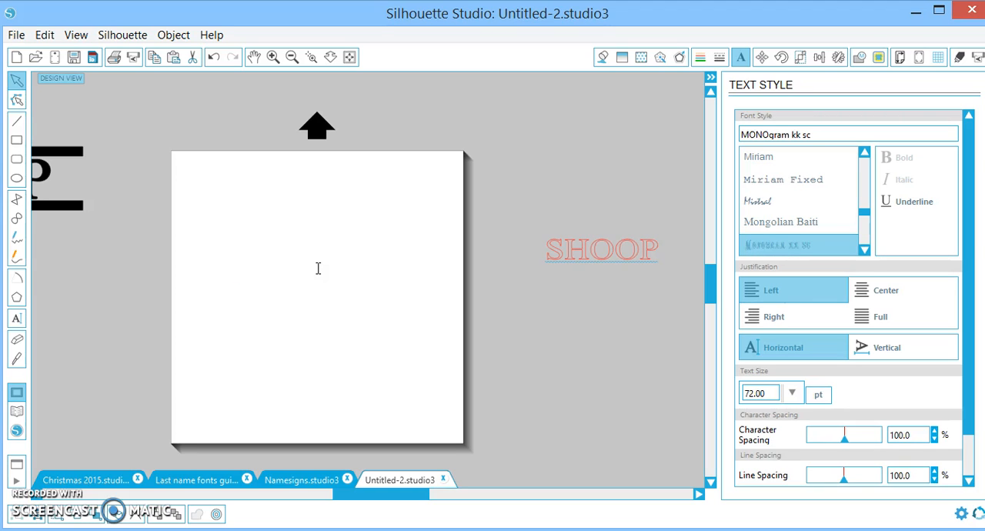
text(b)
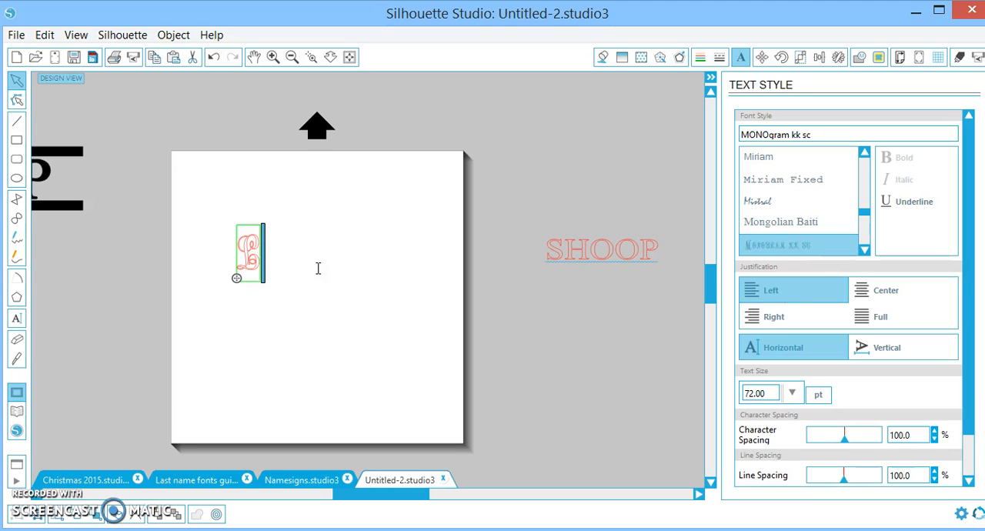
text(S)
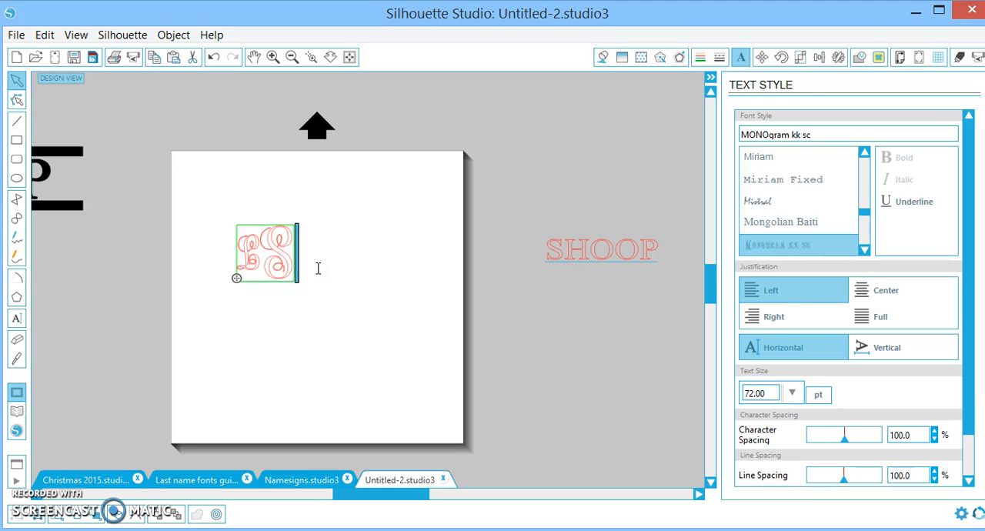
text(e)
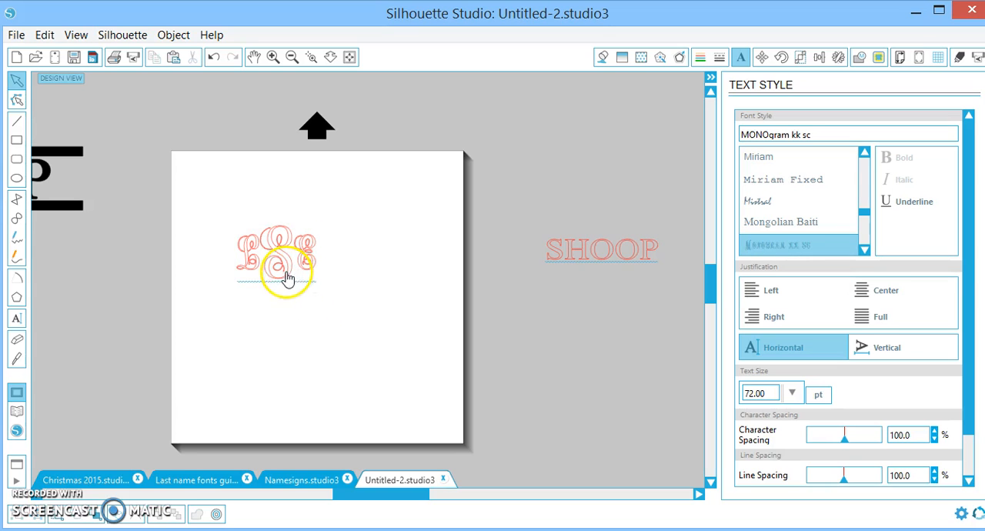
click(285, 270)
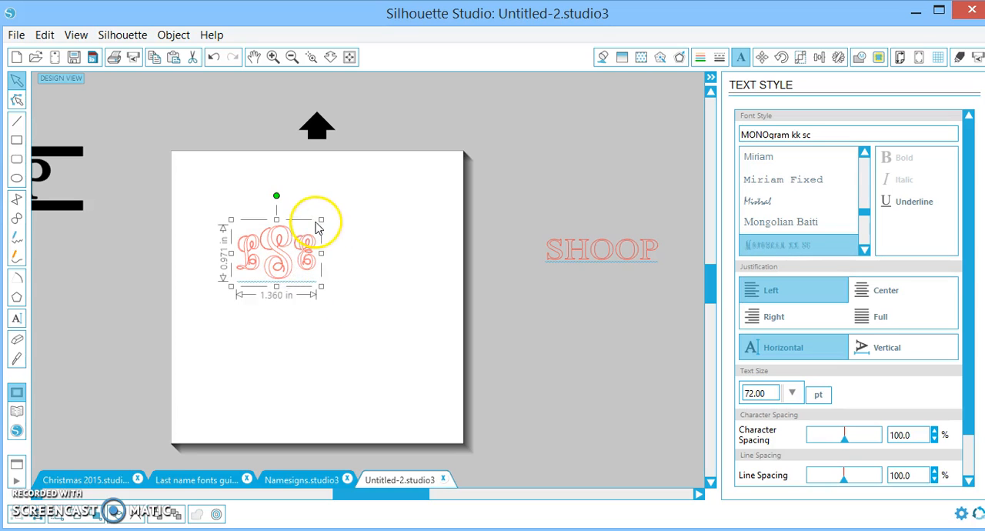
- Enlarge and center the LSE monogram, then apply a 0.015 in rounded offset
drag(321, 220, 582, 156)
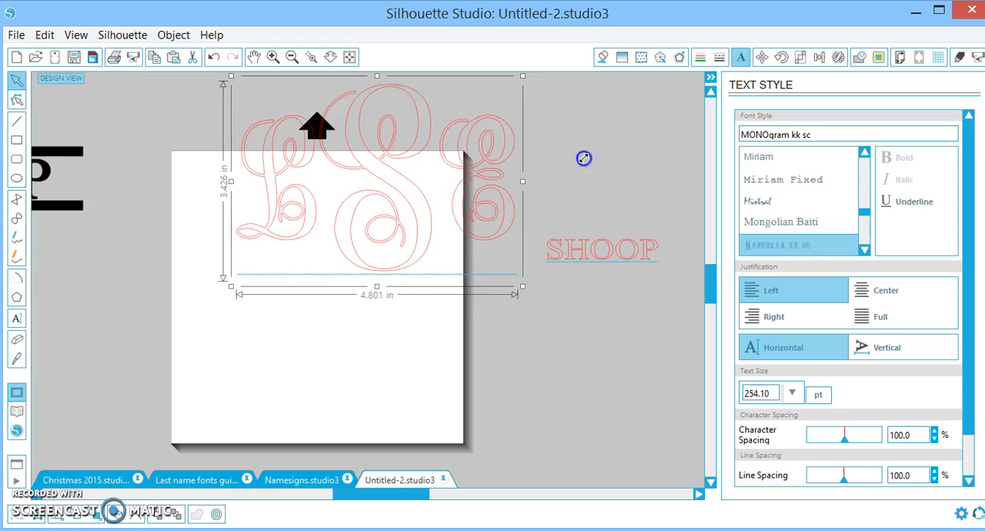
mouse_move(352, 183)
mouse_down()
mouse_move(316, 295)
mouse_move(319, 282)
mouse_up()
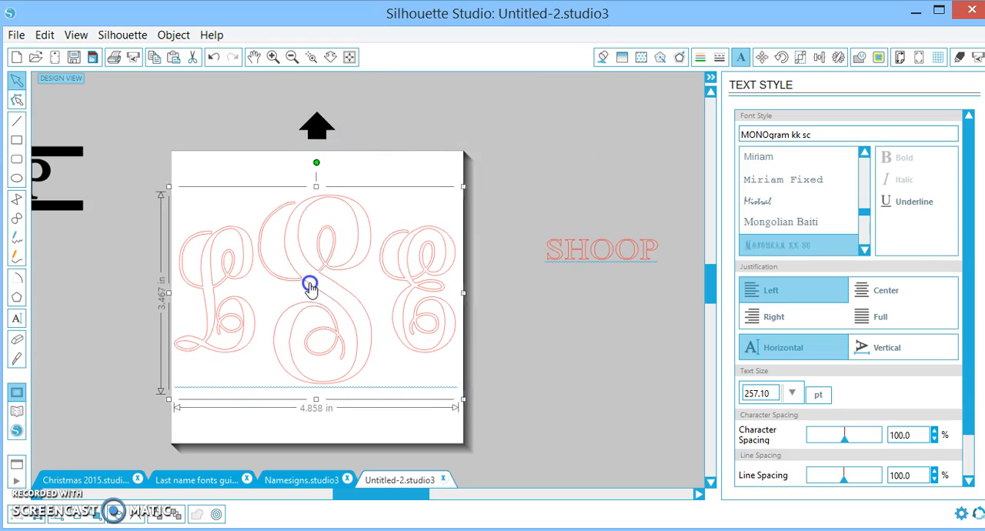
click(680, 57)
click(770, 141)
text(0.015)
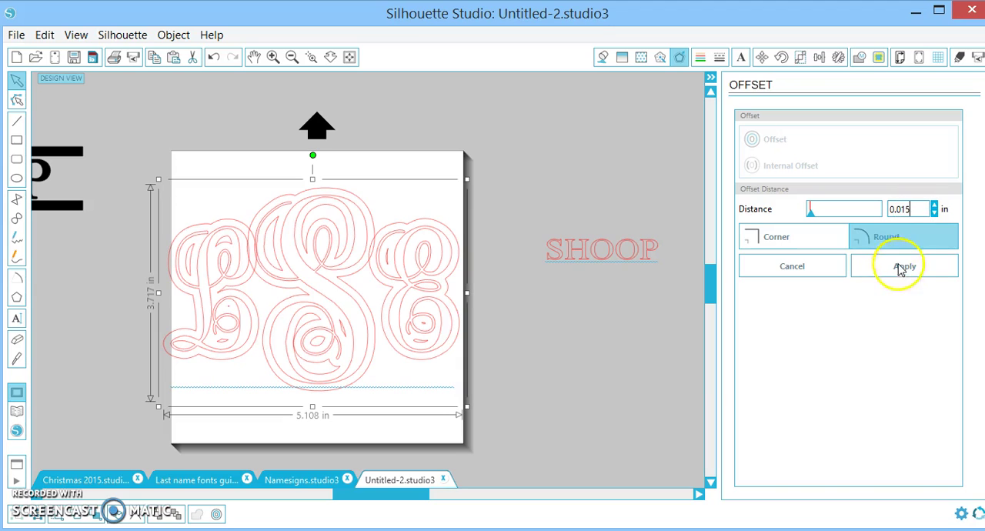
click(904, 266)
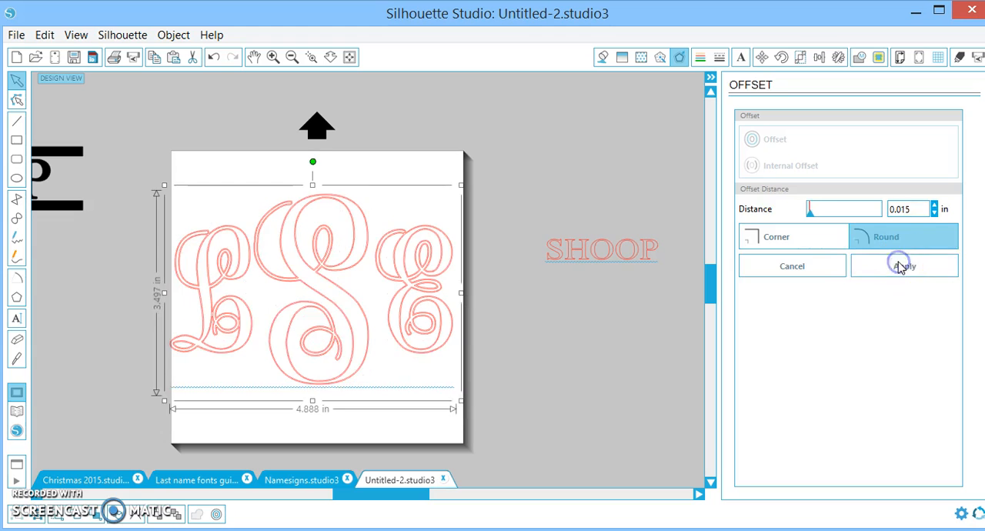
- Park one monogram copy beside the page and delete the SHOOP text
drag(323, 289, 567, 327)
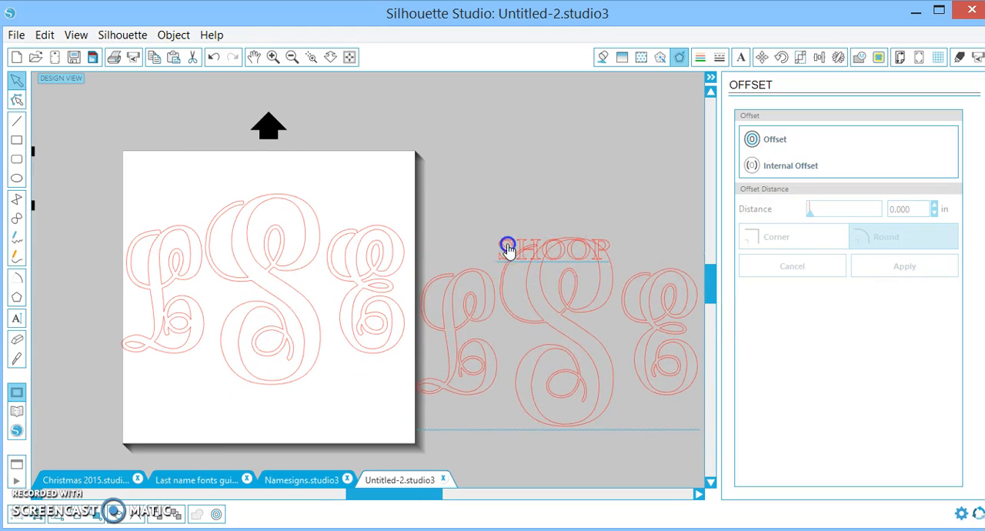
click(508, 248)
key(Delete)
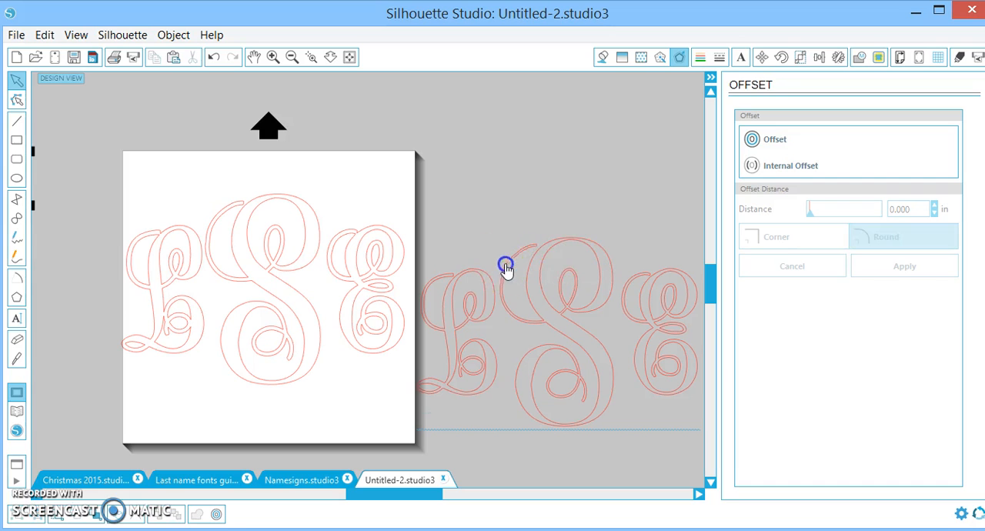
- Nudge the L rightward toward the S with the arrow key
drag(508, 265, 508, 231)
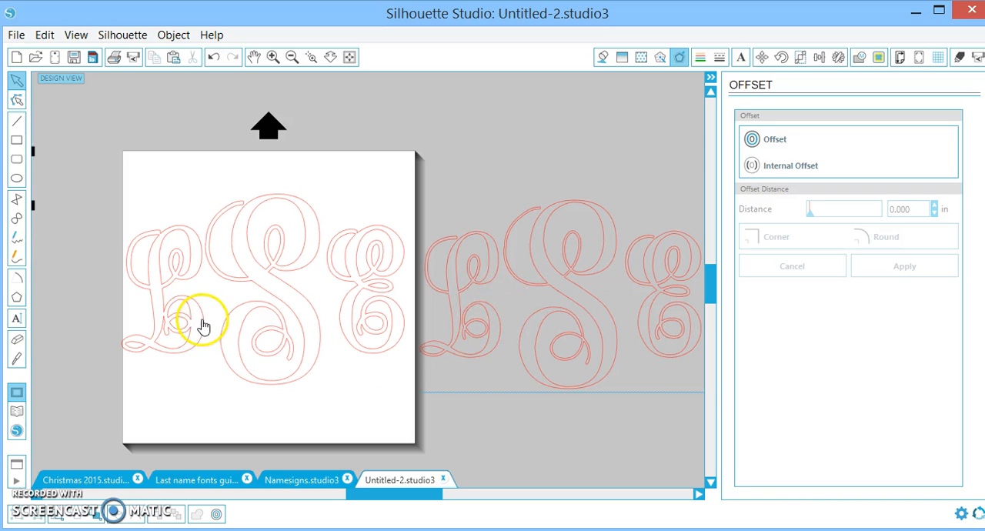
click(201, 323)
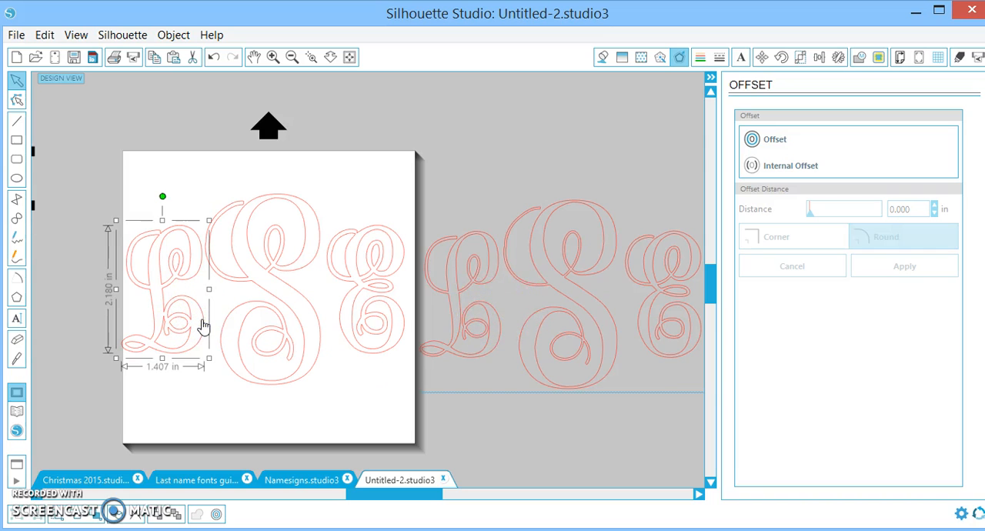
key(Right)
key(Right)
key(Right)
key(Right)
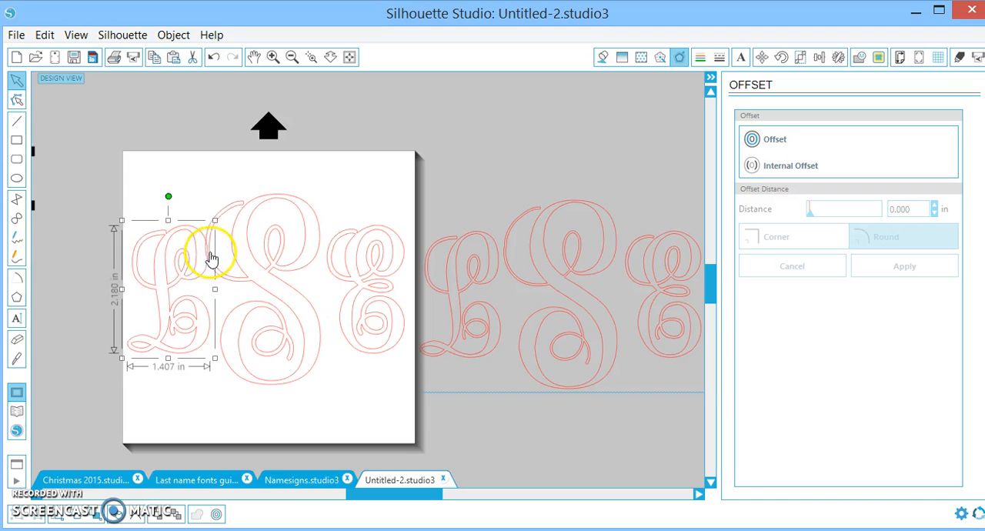
- Nudge the E leftward three steps so it overlaps the S more tightly
click(351, 285)
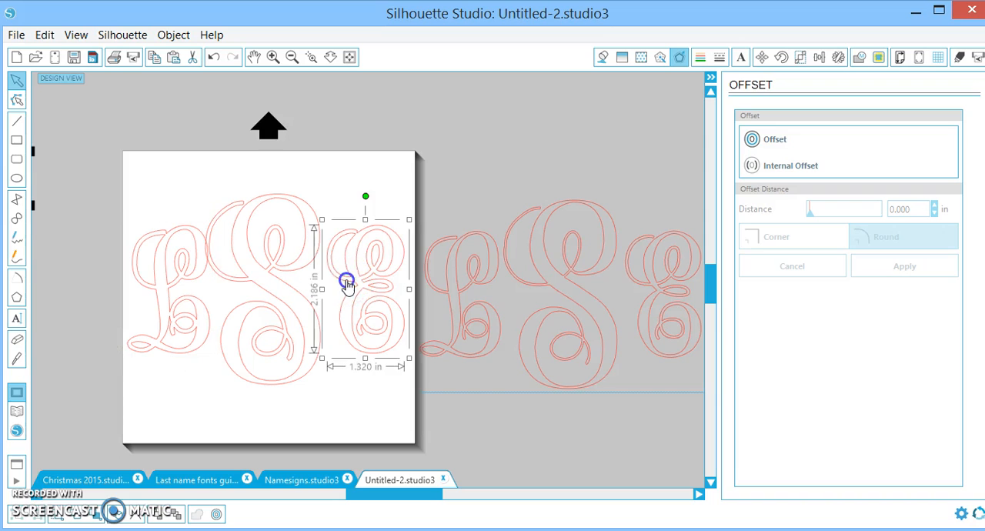
key(Left)
key(Left)
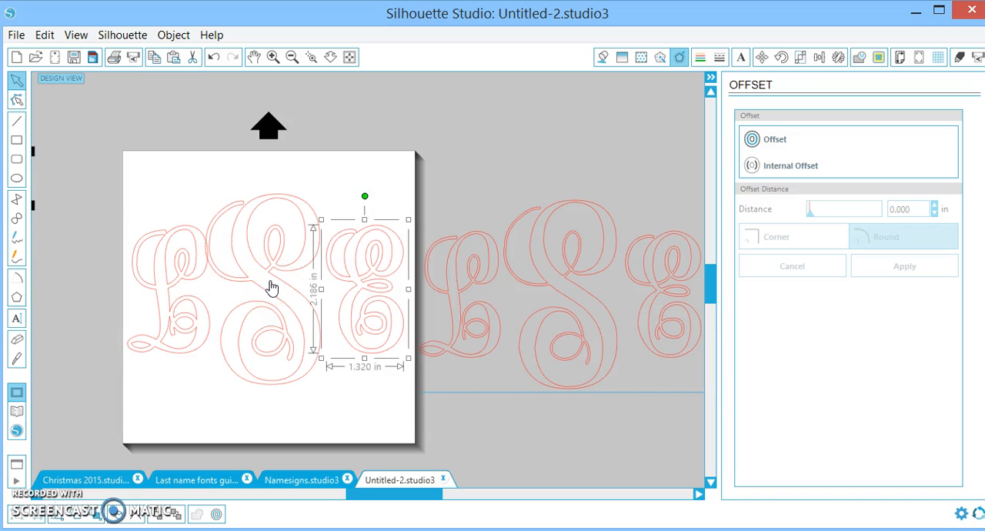
key(Left)
key(Left)
key(Left)
key(Left)
key(Left)
key(Left)
key(Left)
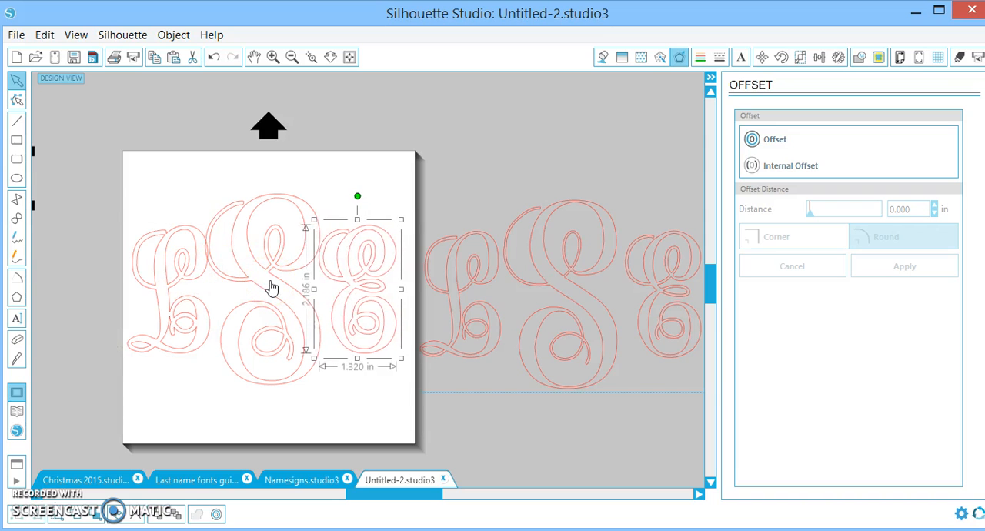
key(Left)
key(Left)
key(Left)
key(Left)
key(Left)
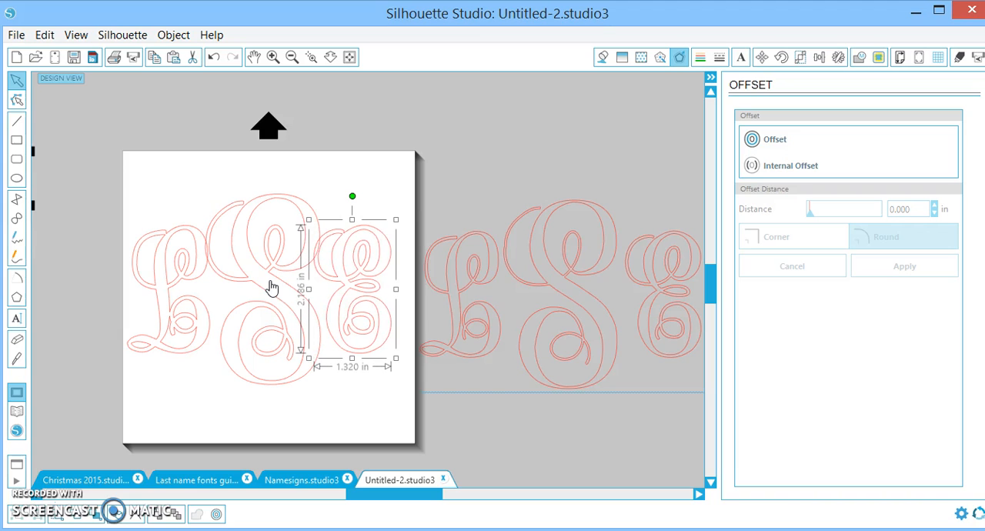
- Nudge the L once more, then weld all three letters into one joined monogram shape
click(201, 275)
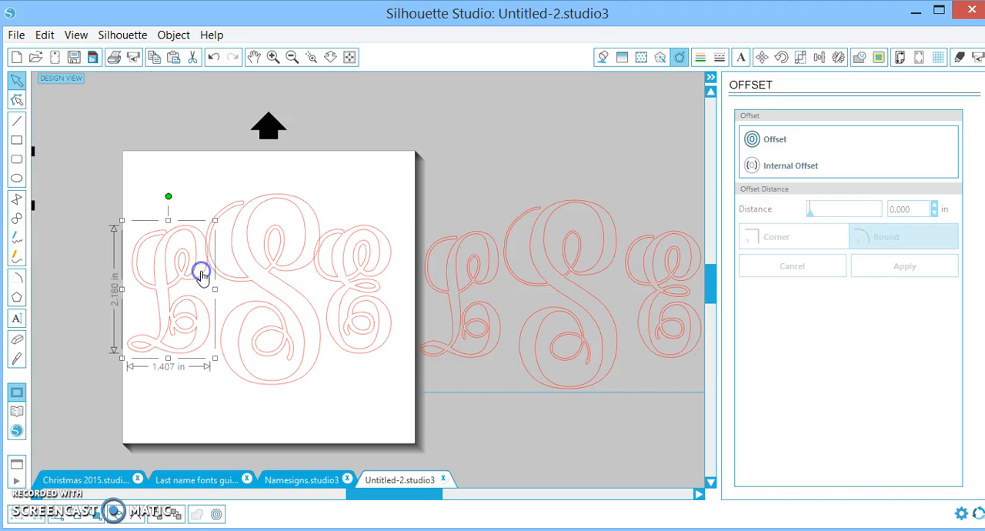
key(Right)
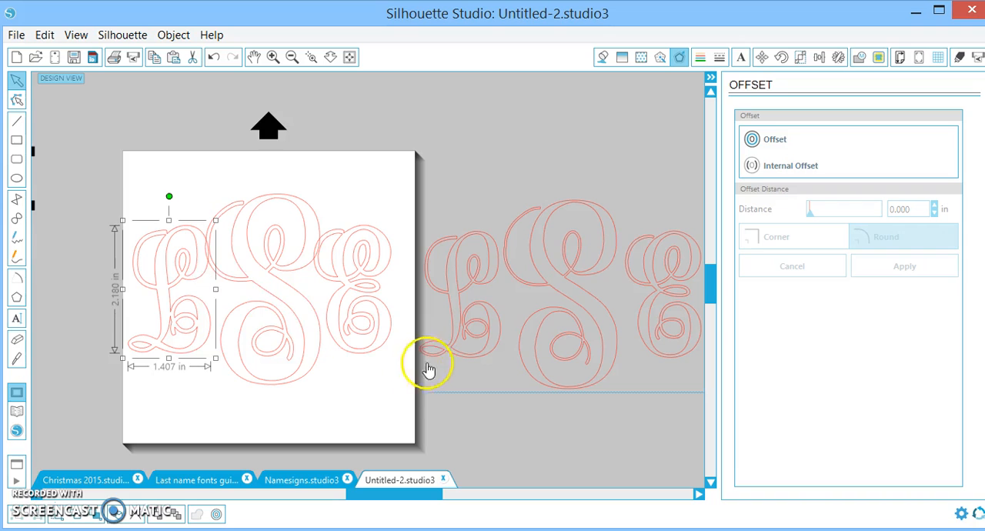
drag(391, 386, 205, 277)
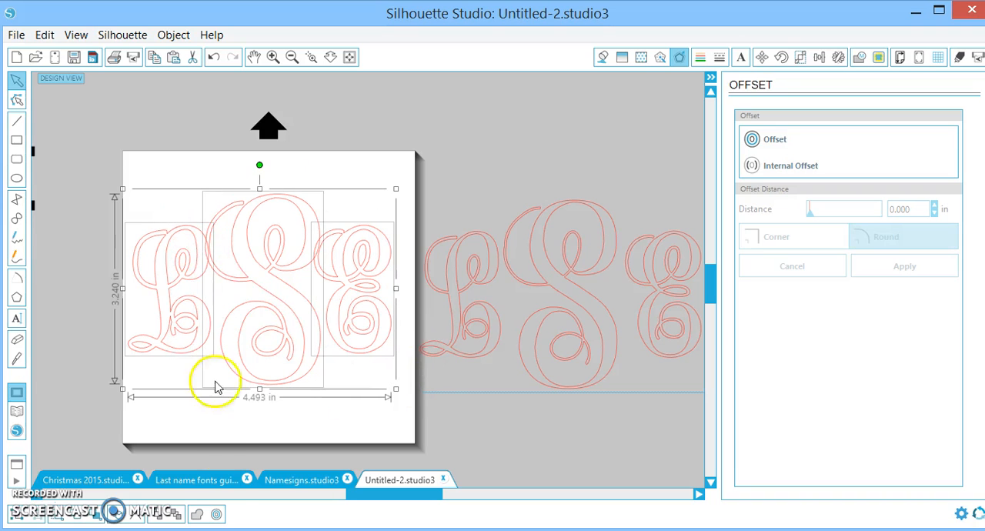
click(197, 515)
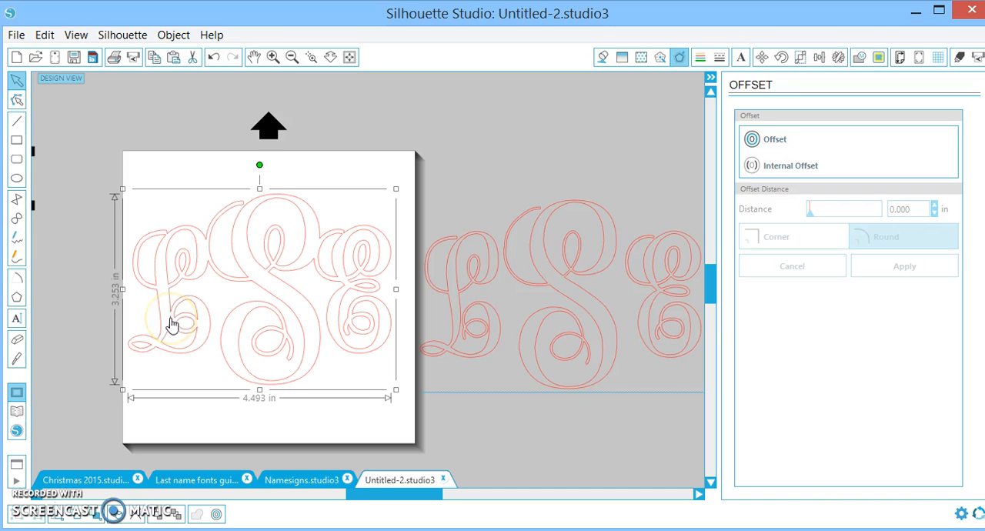
- Enter point editing on the monogram and zoom close in on the loop inside the L
double_click(171, 325)
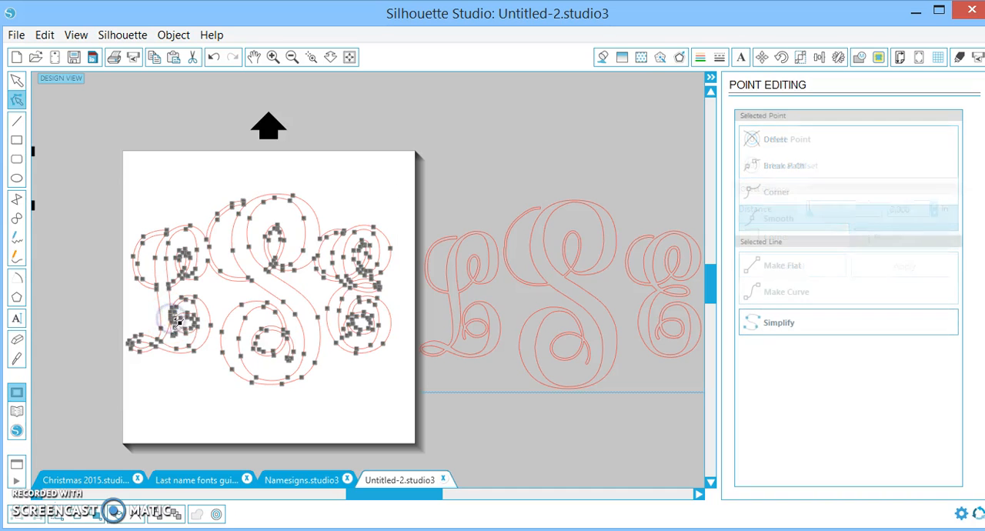
click(311, 58)
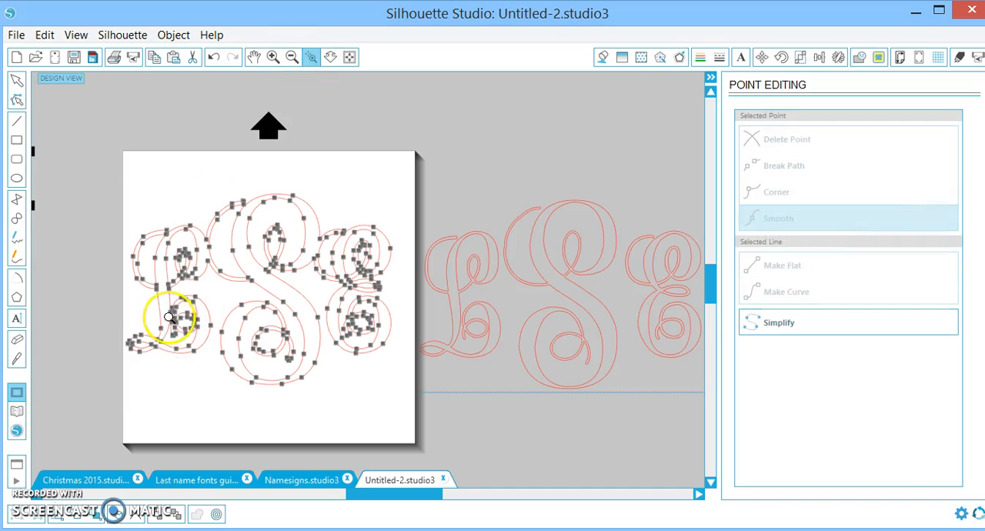
click(169, 319)
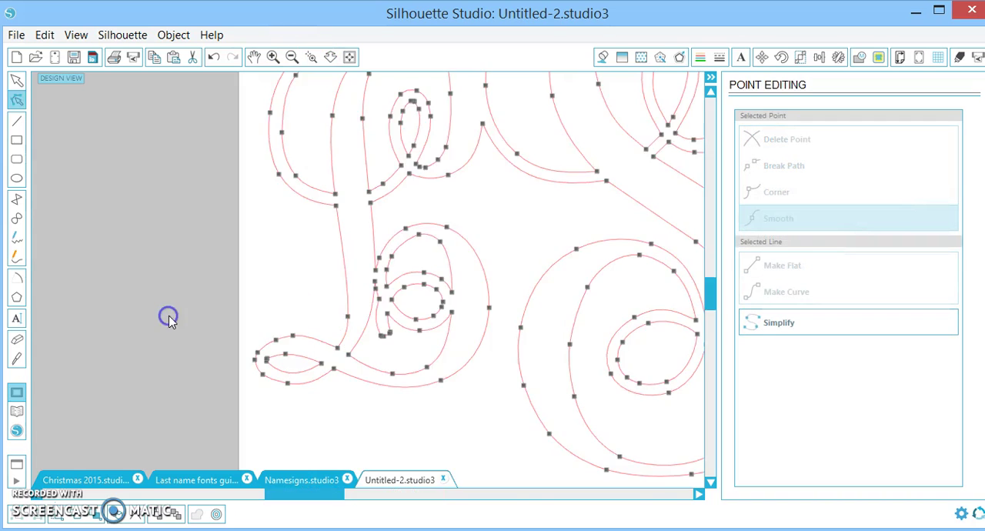
click(311, 57)
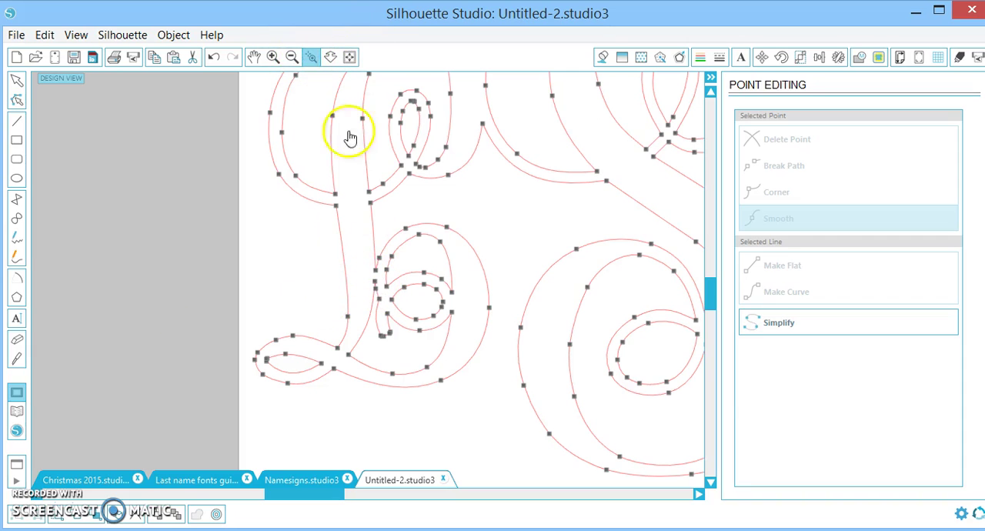
click(377, 281)
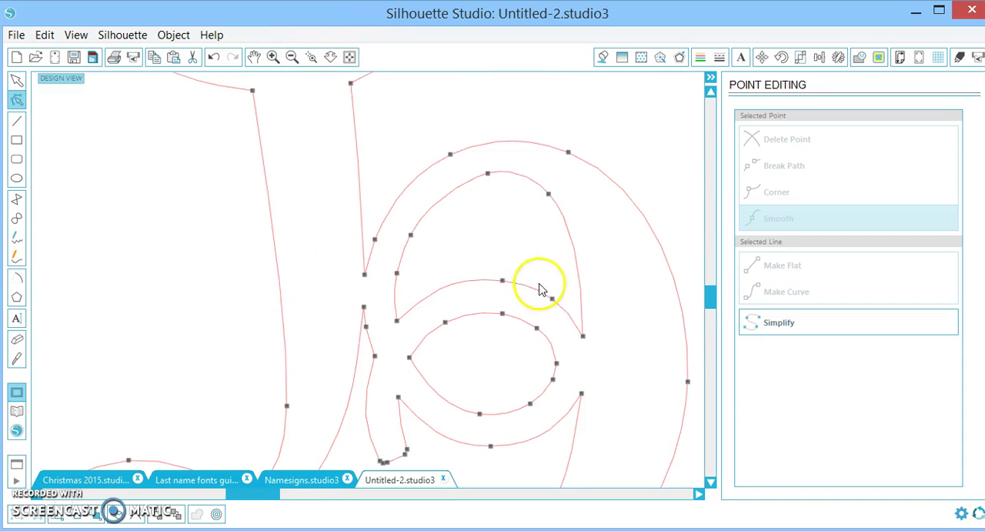
- Delete the stray point inside the L's loop and return to the full-page view
click(363, 307)
click(786, 139)
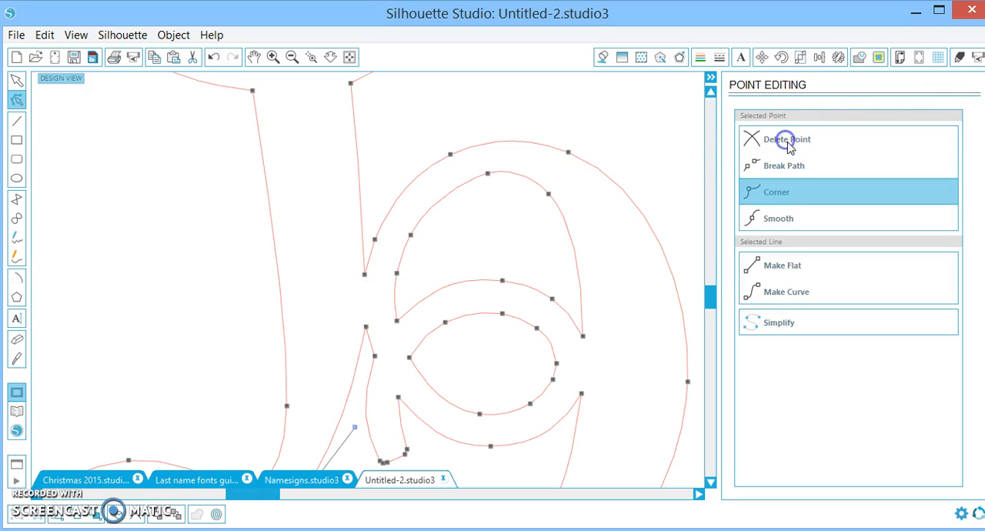
click(293, 57)
click(293, 58)
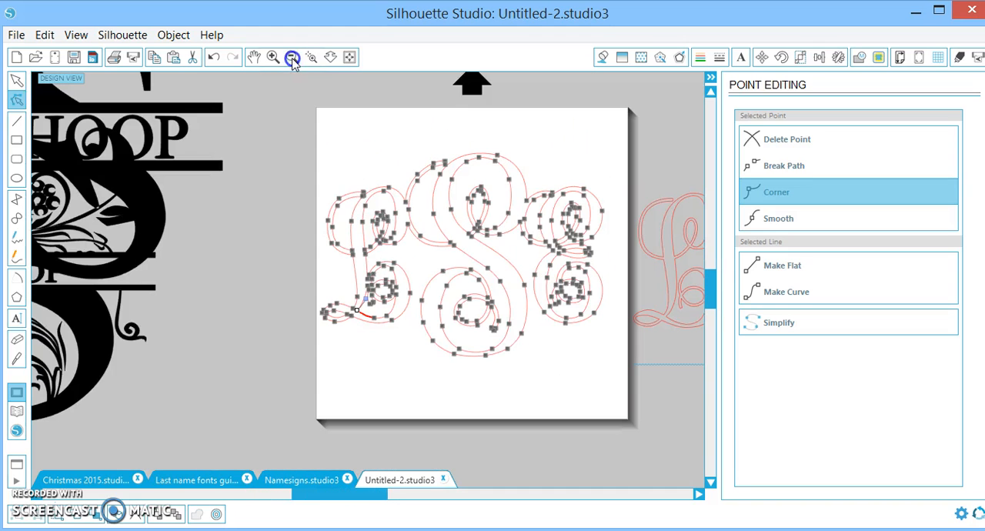
click(370, 137)
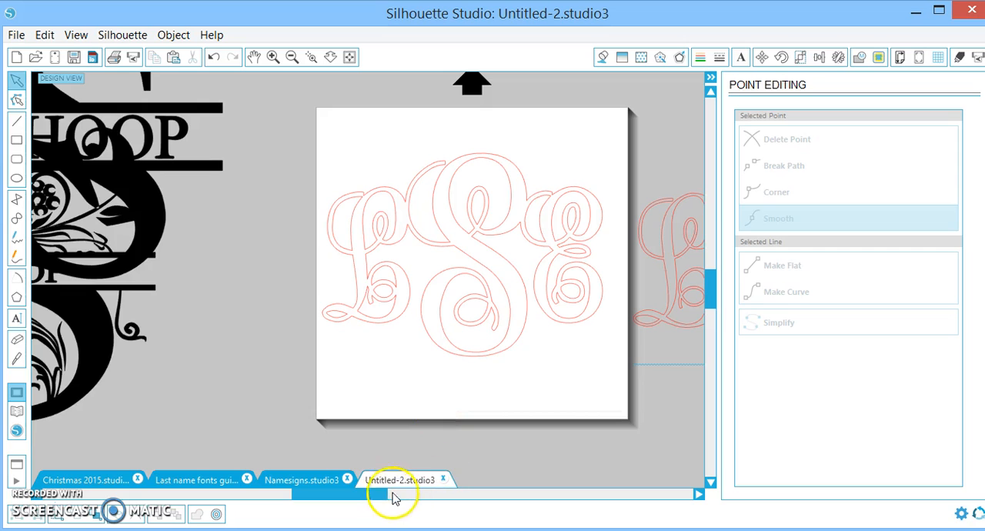
drag(369, 494, 419, 497)
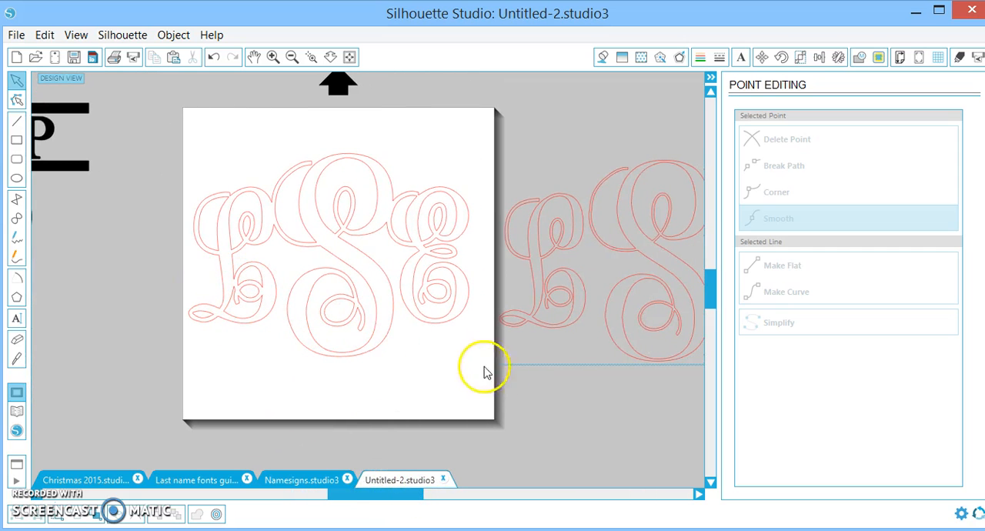
- Fill the whole welded monogram with solid black
drag(467, 344, 335, 283)
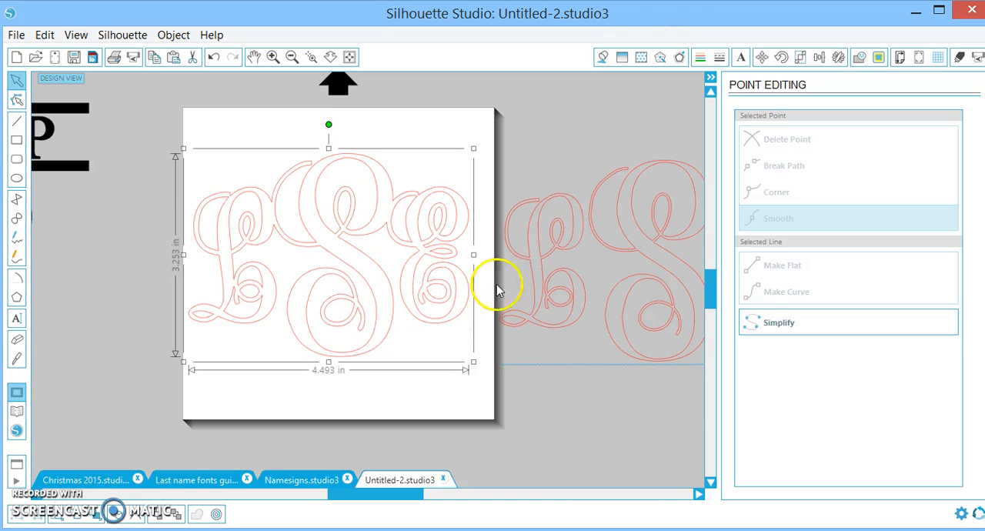
click(603, 57)
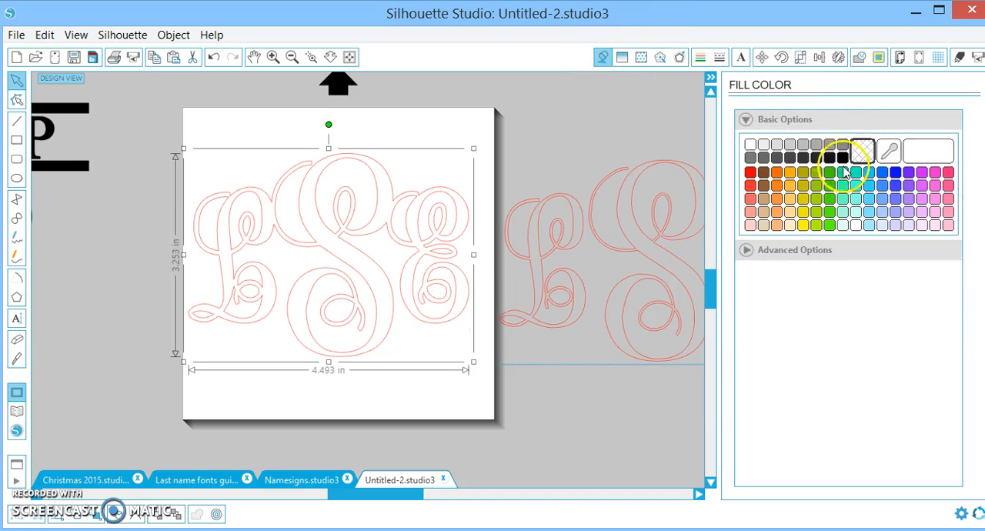
click(842, 158)
- Delete the leftover outline copy beside the page
click(523, 146)
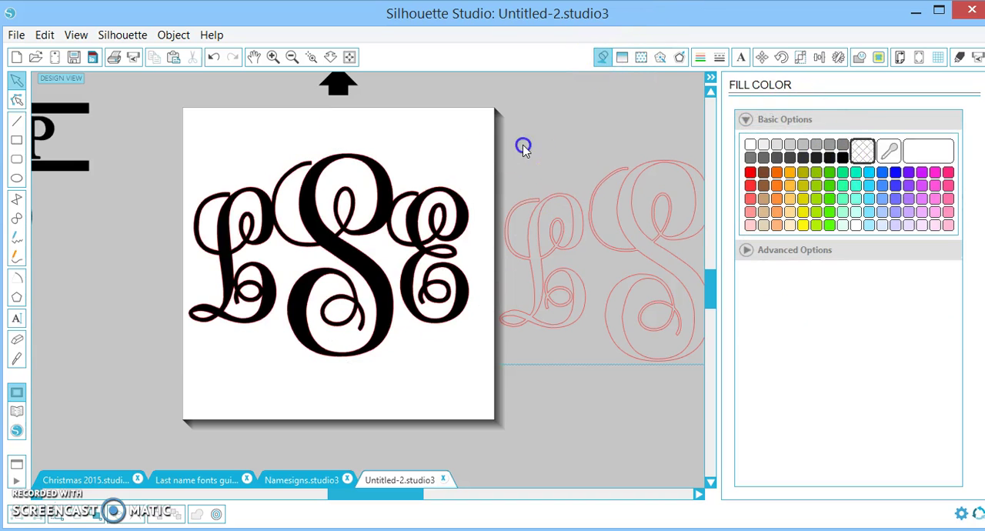
click(539, 260)
key(Delete)
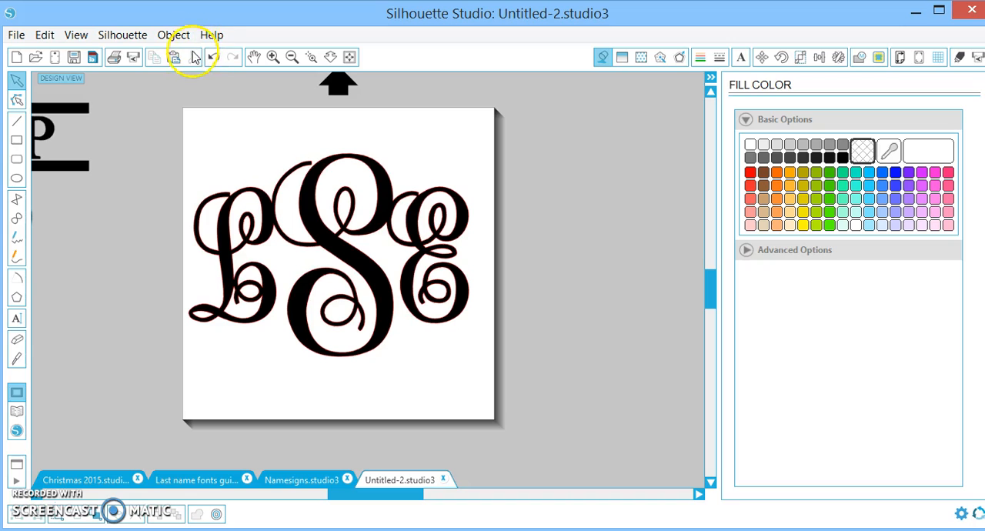
- Draw a circle around the monogram, move it onto the page and enlarge it to 4.929 inches
click(16, 179)
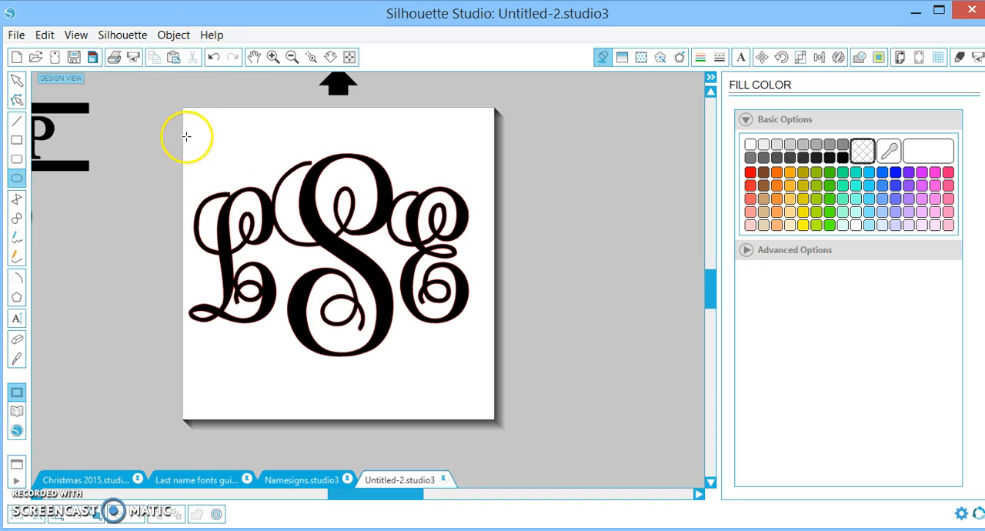
drag(203, 145, 515, 398)
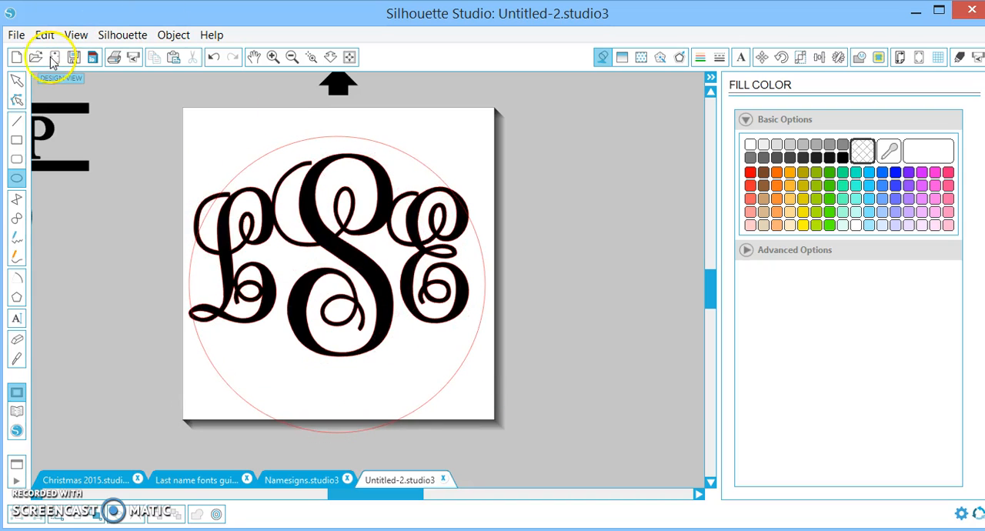
click(17, 80)
click(310, 130)
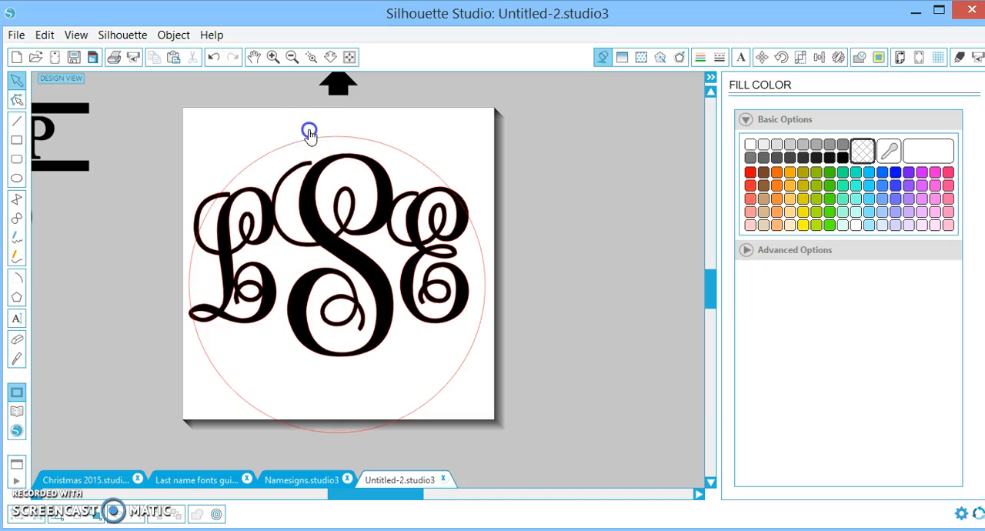
drag(310, 135, 303, 117)
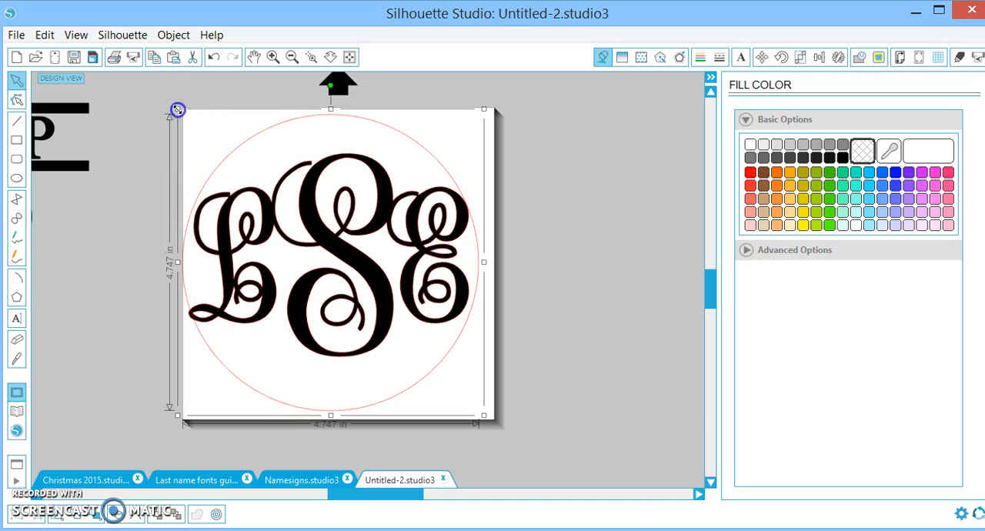
drag(178, 109, 162, 102)
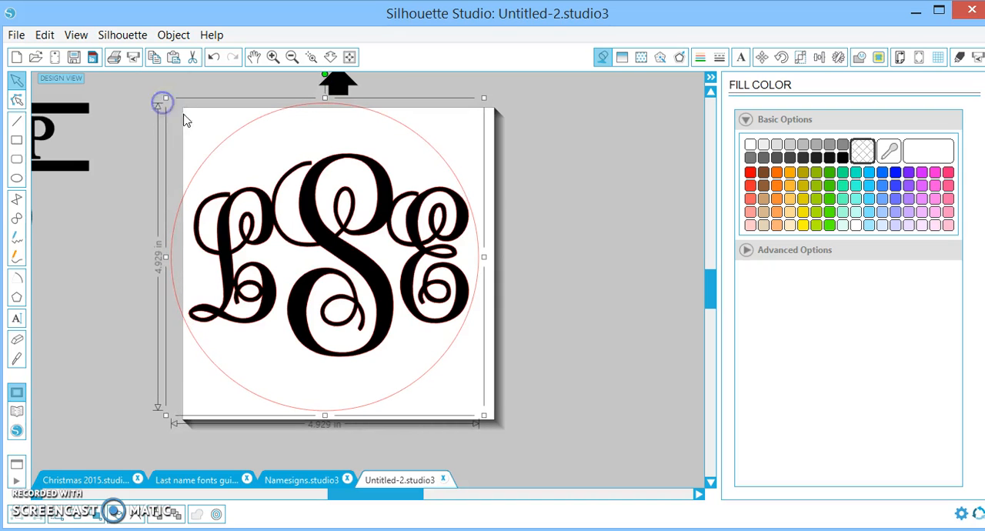
- Centre the monogram vertically and horizontally inside the circle using Align
click(400, 285)
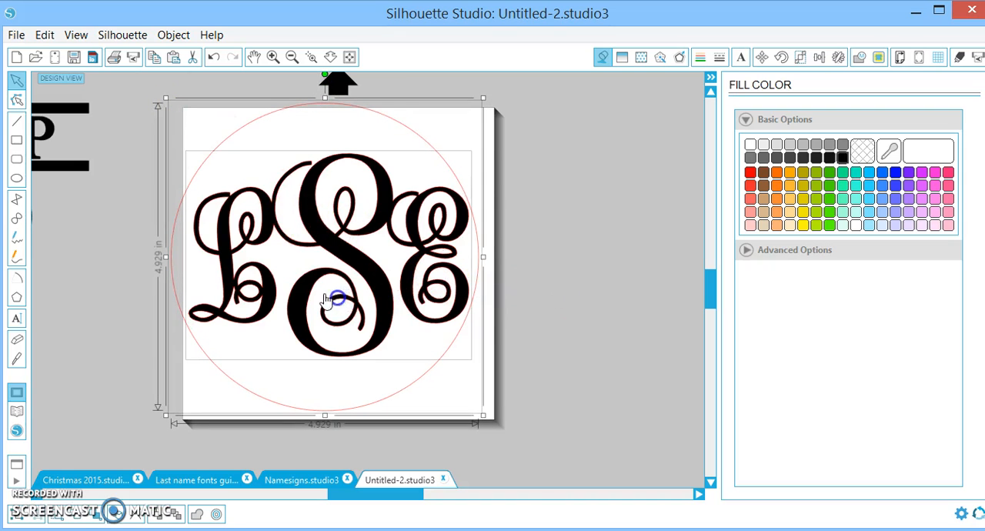
click(820, 57)
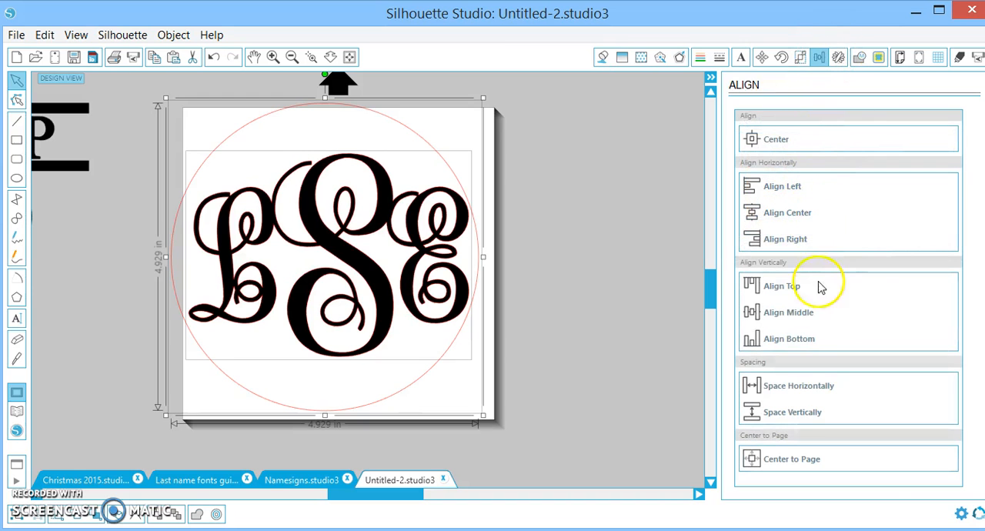
click(794, 313)
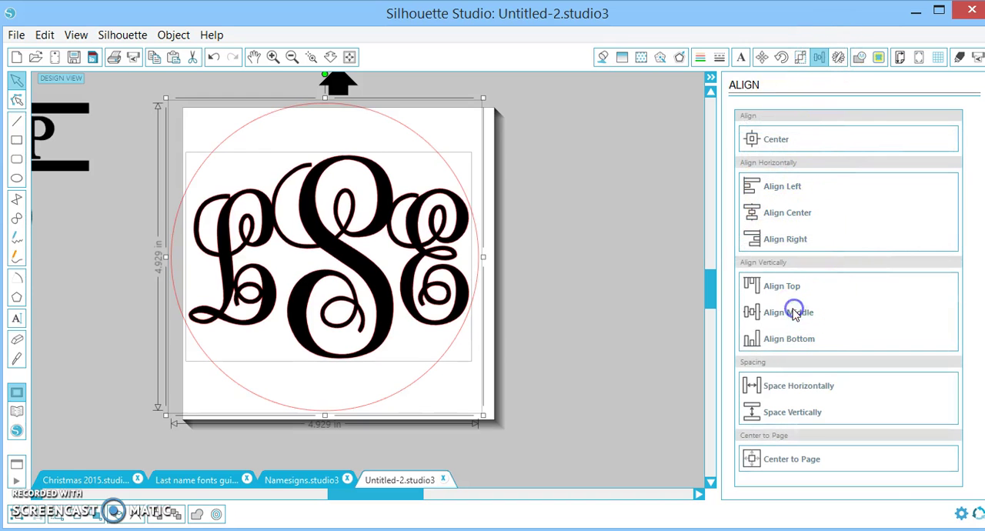
click(777, 214)
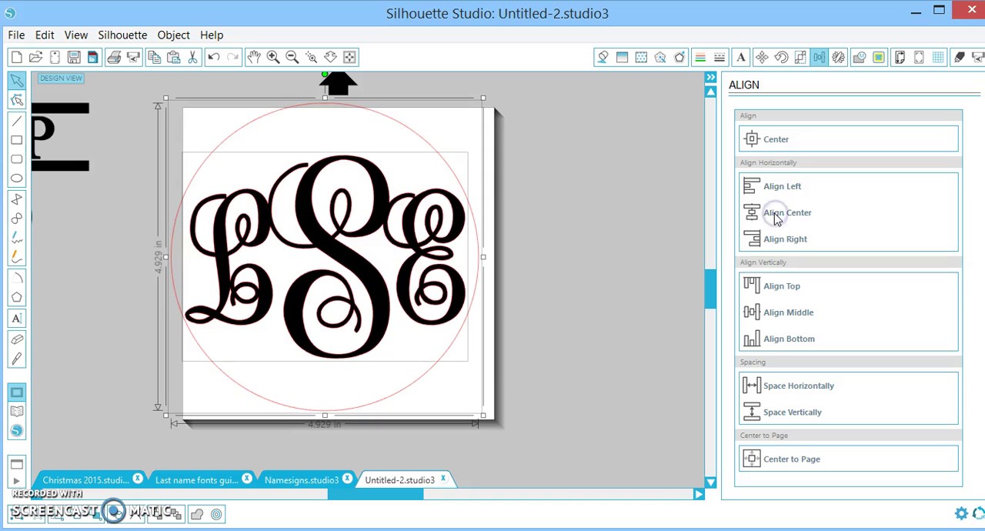
- Centre the circle and monogram together on the page
click(542, 289)
drag(537, 304, 343, 273)
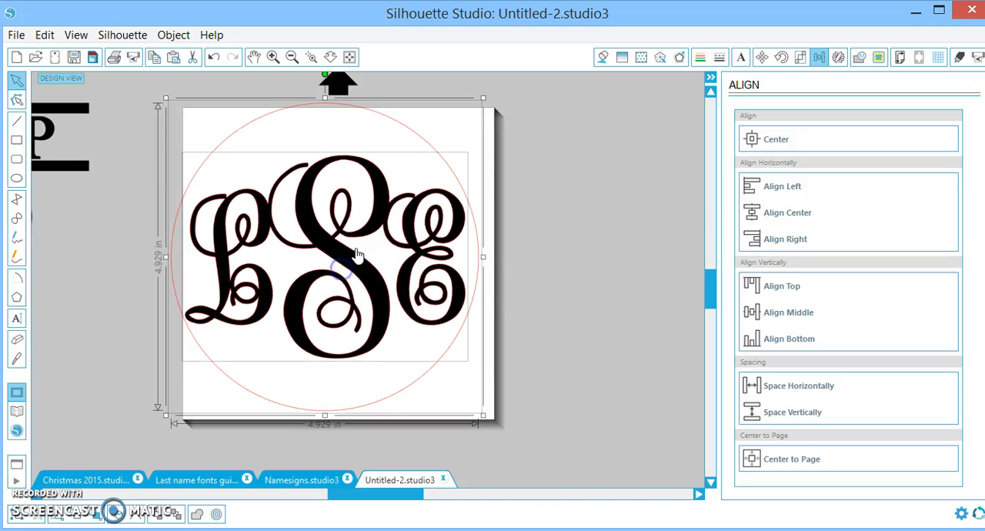
click(792, 458)
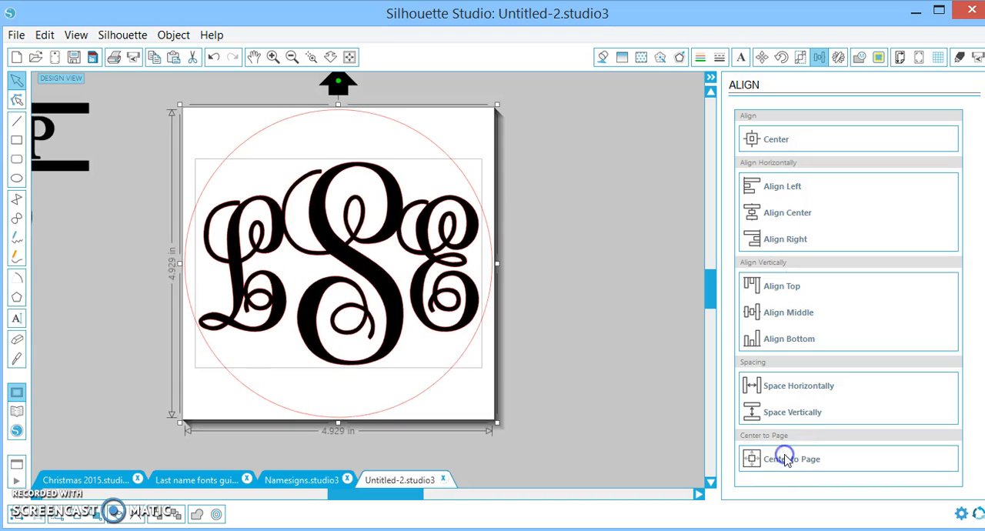
click(559, 306)
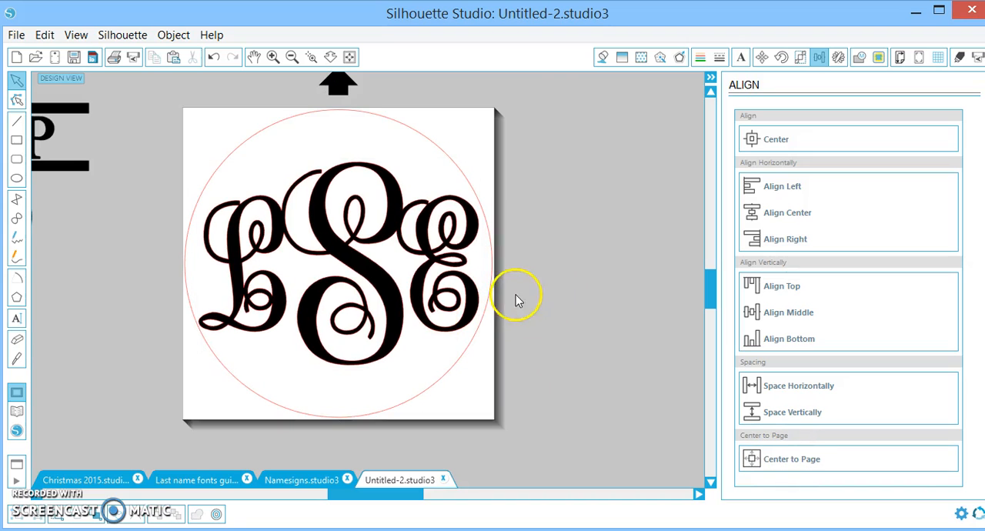
click(490, 304)
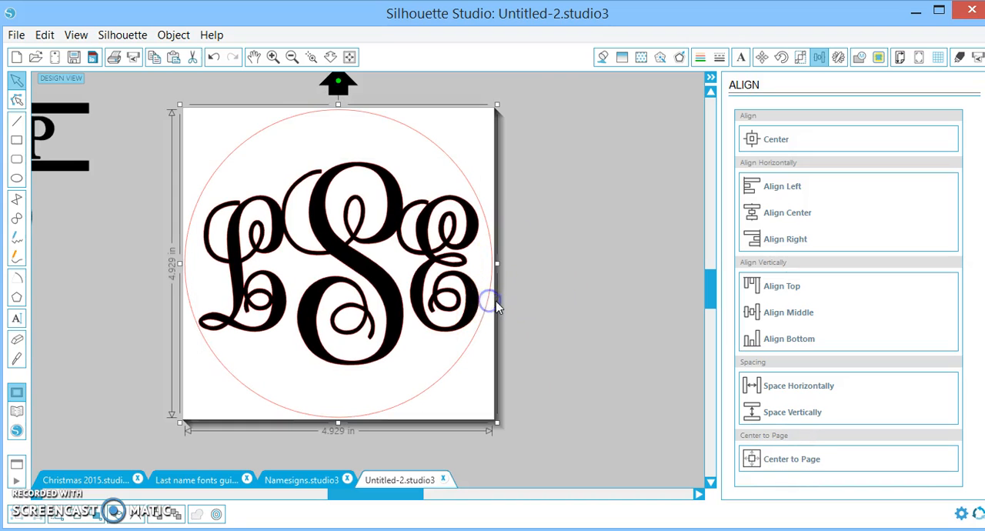
click(718, 59)
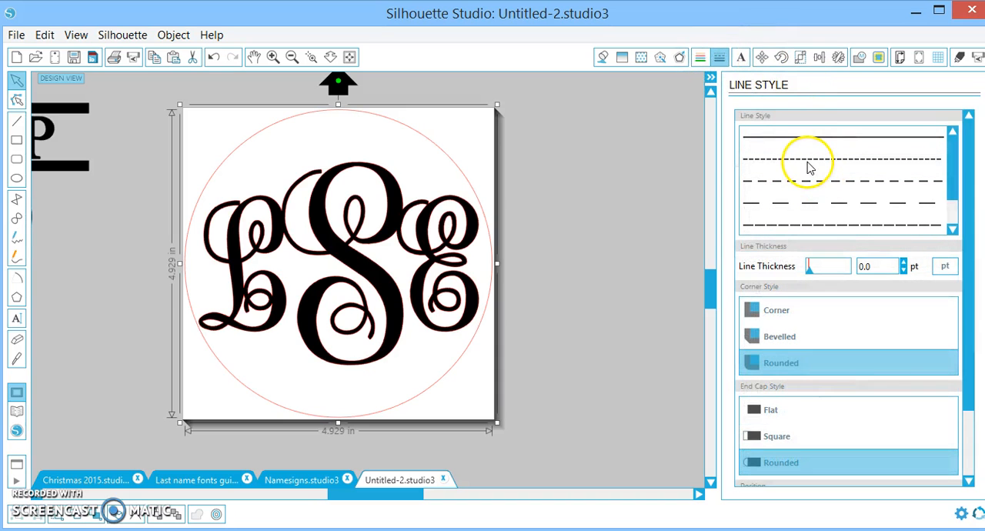
- Make the circle outline dotted and thicken it into large round dots
click(809, 162)
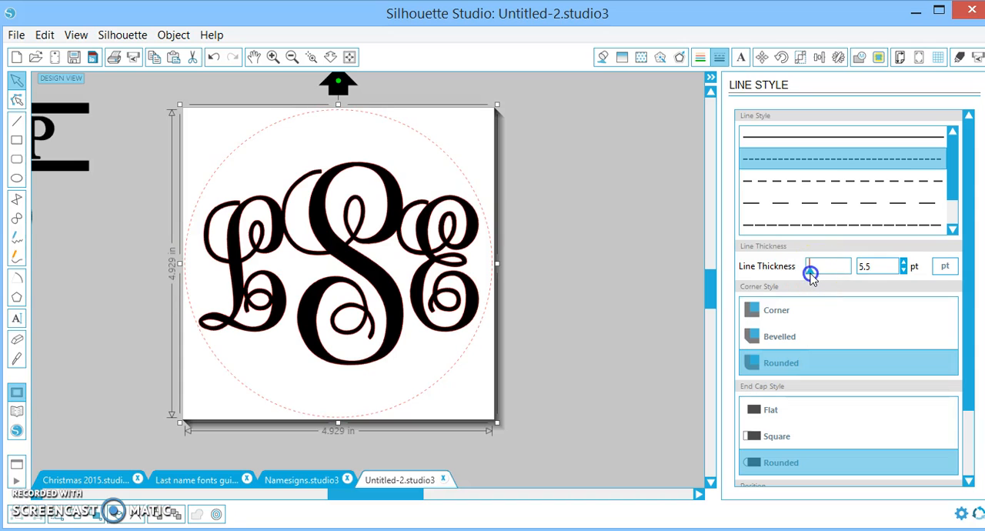
mouse_move(809, 268)
mouse_down()
mouse_move(820, 267)
mouse_move(811, 269)
mouse_up()
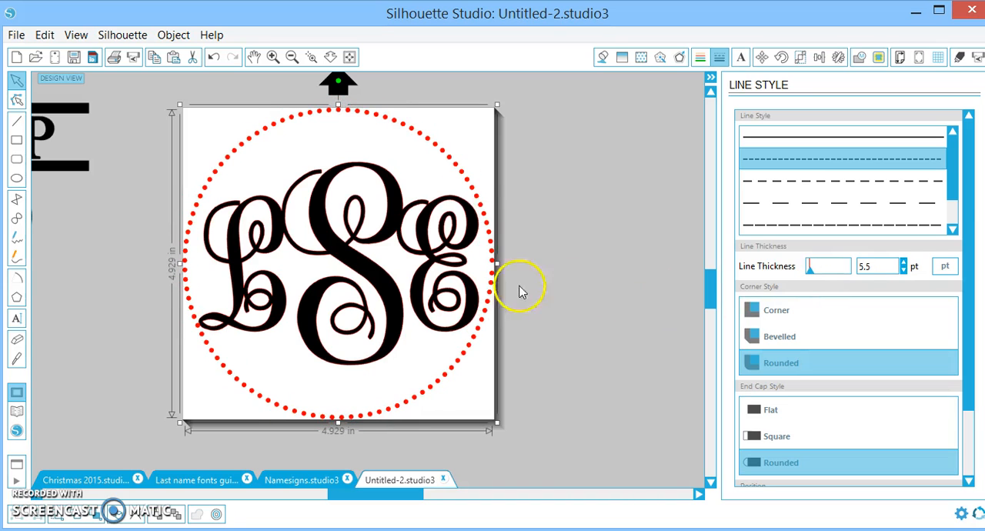
click(572, 256)
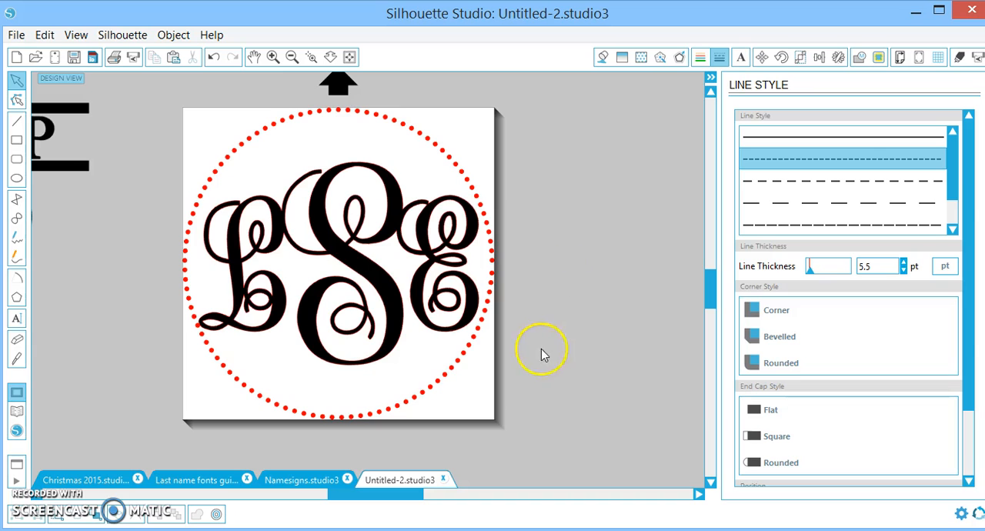
- Set the dotted border's line colour to black
drag(542, 353, 408, 356)
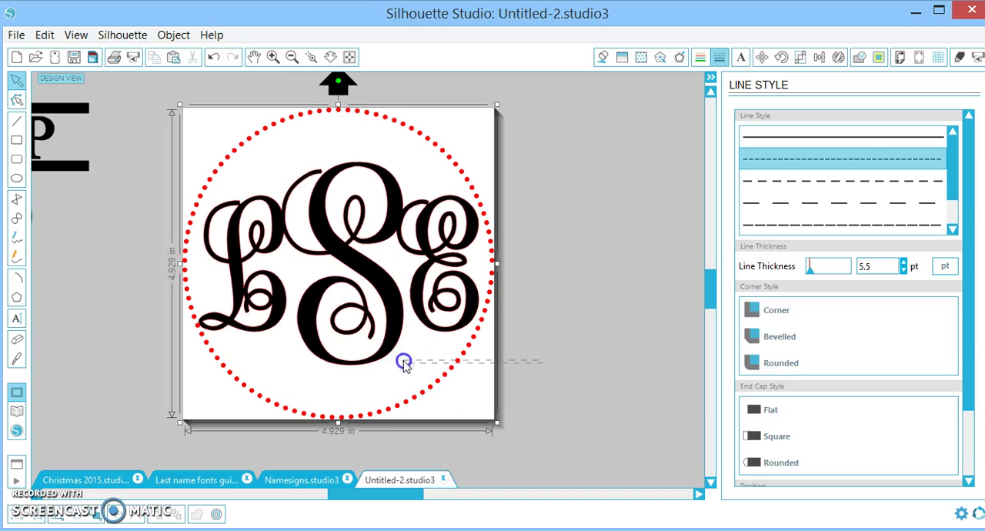
click(700, 57)
click(842, 159)
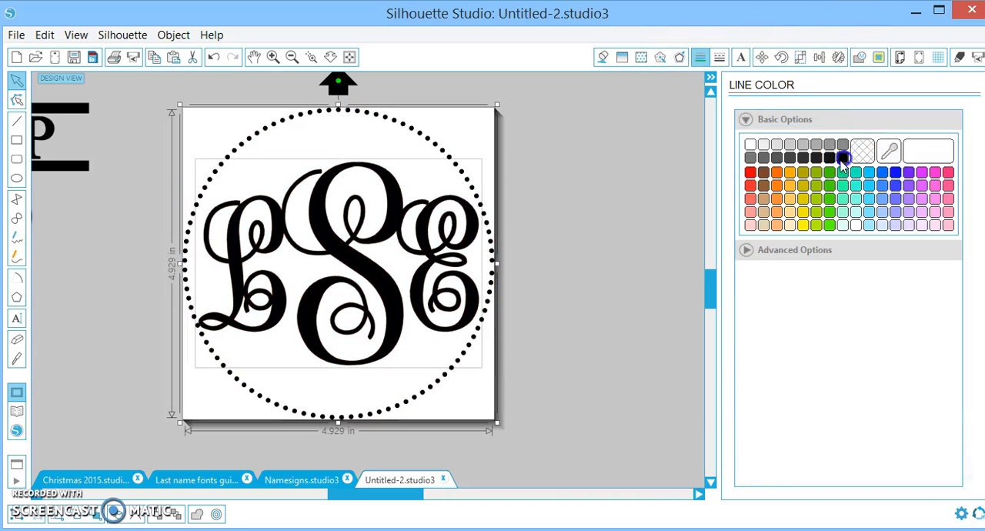
click(664, 249)
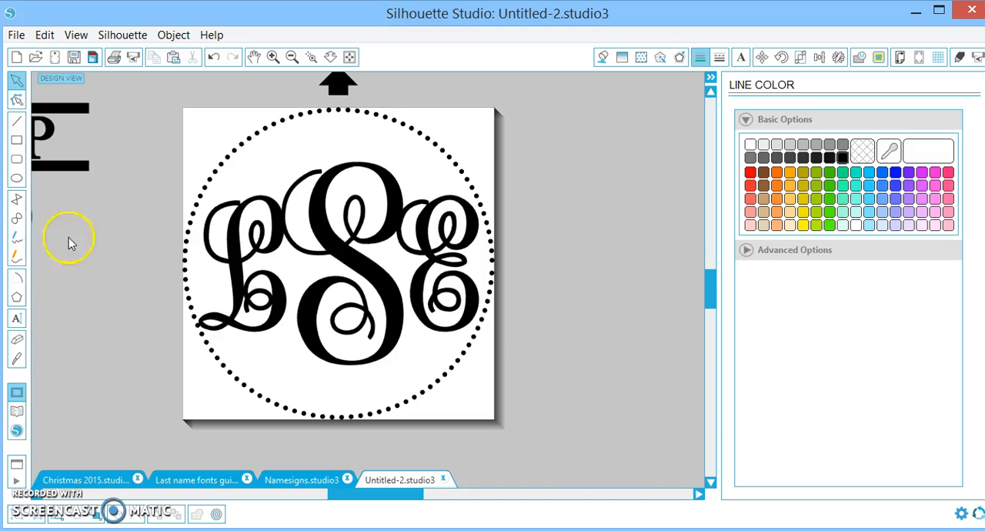